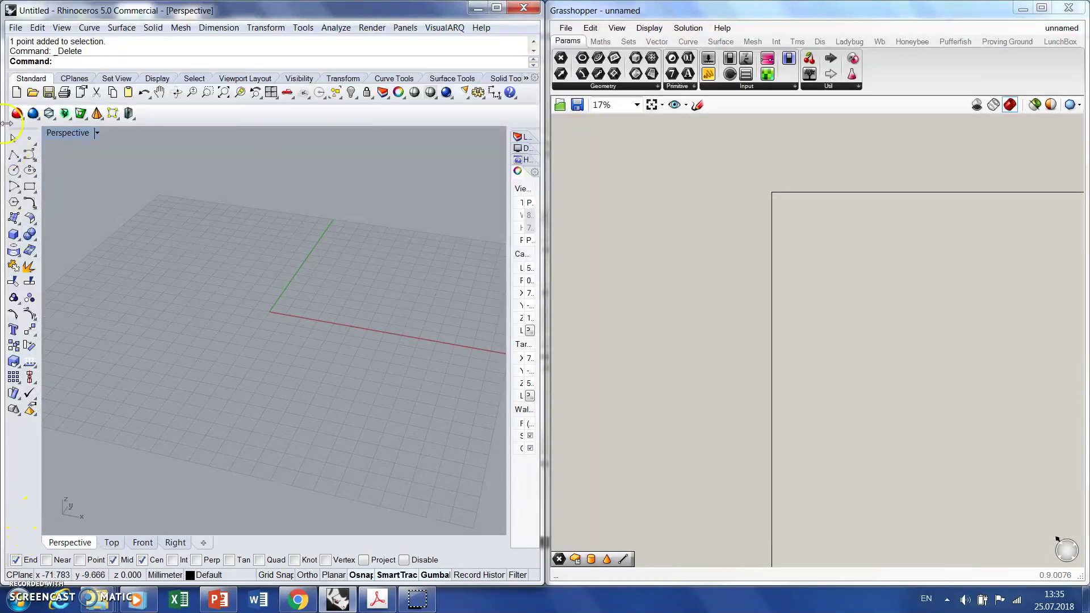
Place a point object near the origin in Rhino and add a Point parameter to the Grasshopper canvas
{"action": "left_click", "coordinate": [29, 137]}
{"action": "left_click", "coordinate": [273, 318]}
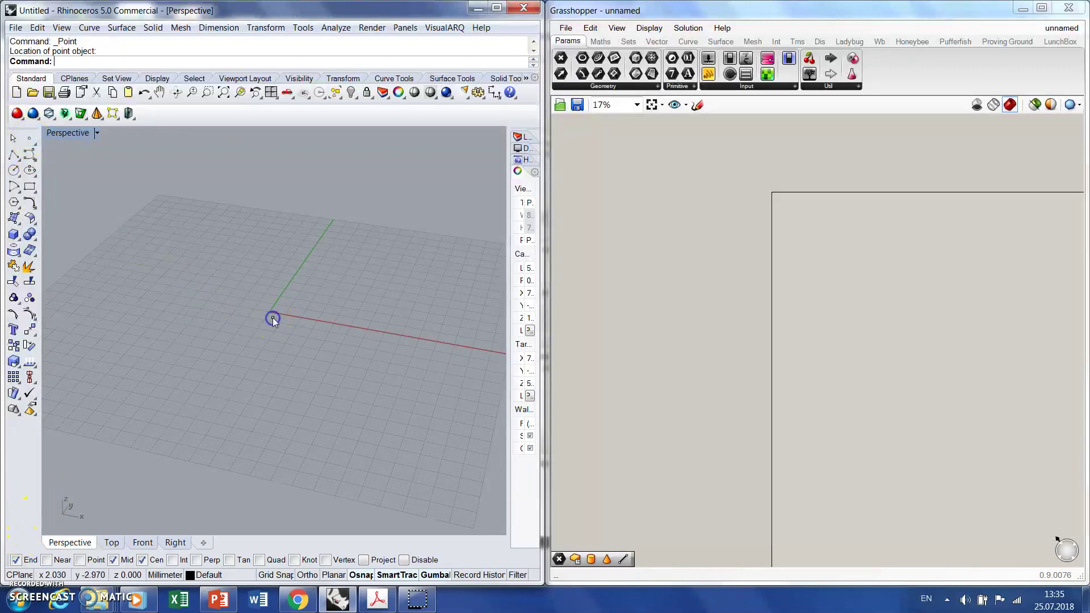
{"action": "left_click_drag", "start_coordinate": [561, 57], "coordinate": [834, 244]}
{"action": "scroll", "coordinate": [840, 233], "scroll_direction": "up", "scroll_amount": 10}
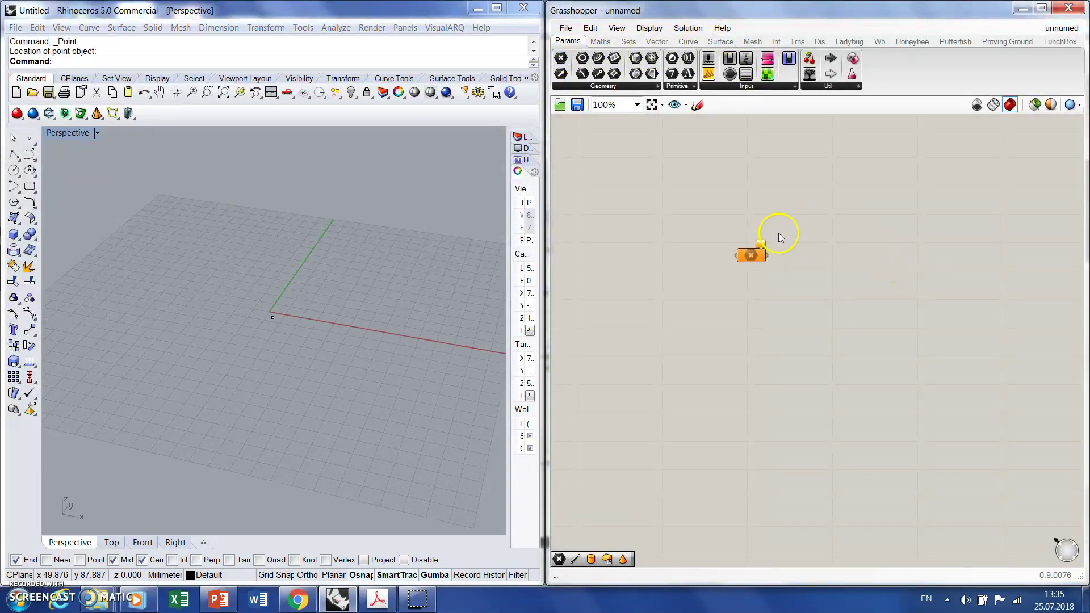
Reference the Rhino point as the single point of the Grasshopper Point parameter
{"action": "right_click", "coordinate": [762, 296]}
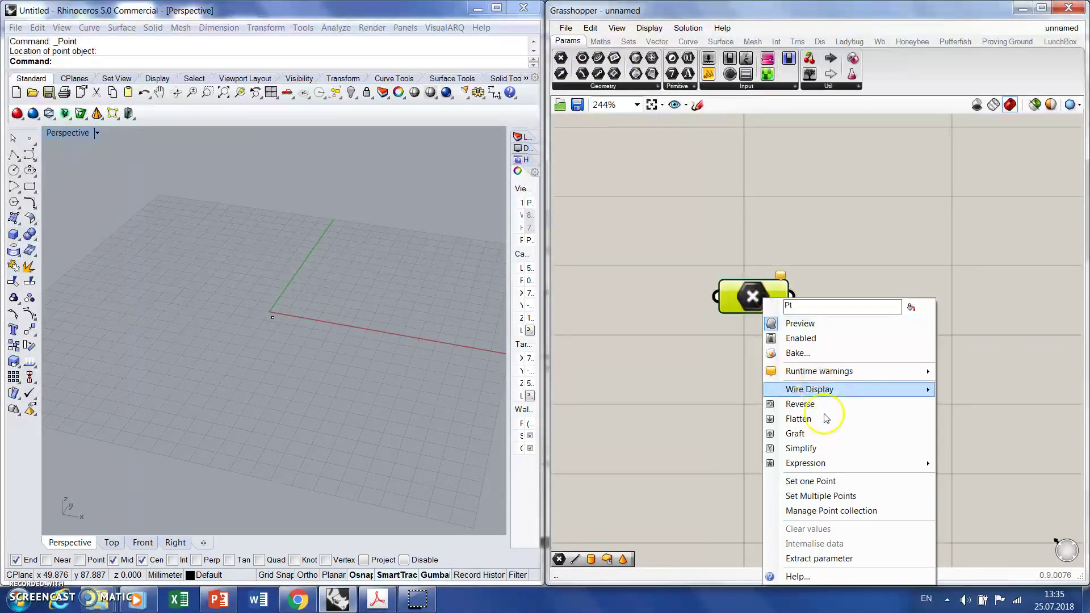
{"action": "left_click", "coordinate": [839, 483]}
{"action": "left_click", "coordinate": [274, 315]}
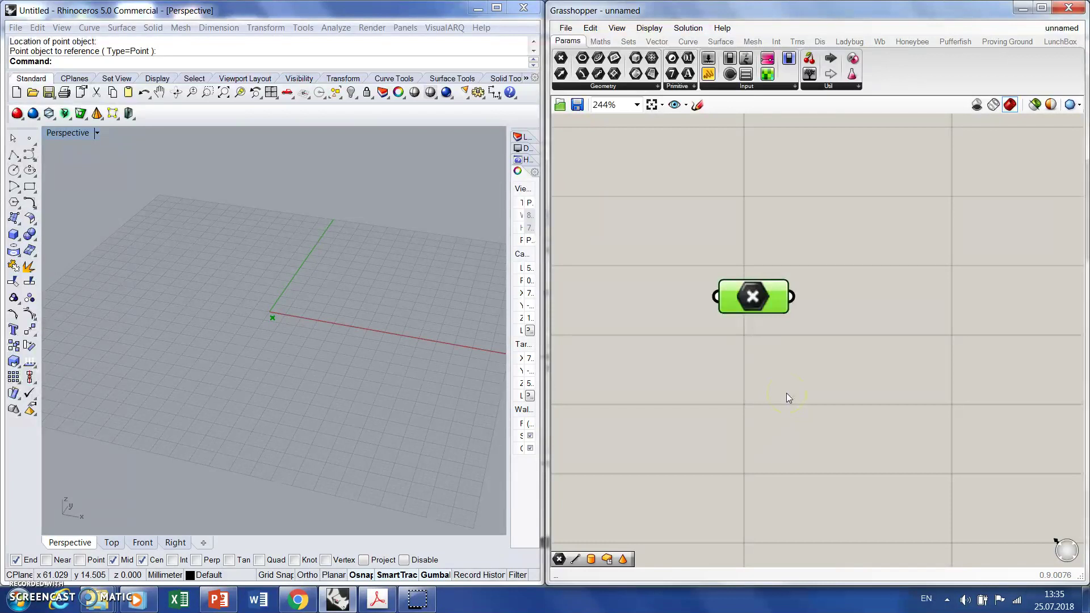
{"action": "left_click", "coordinate": [850, 361]}
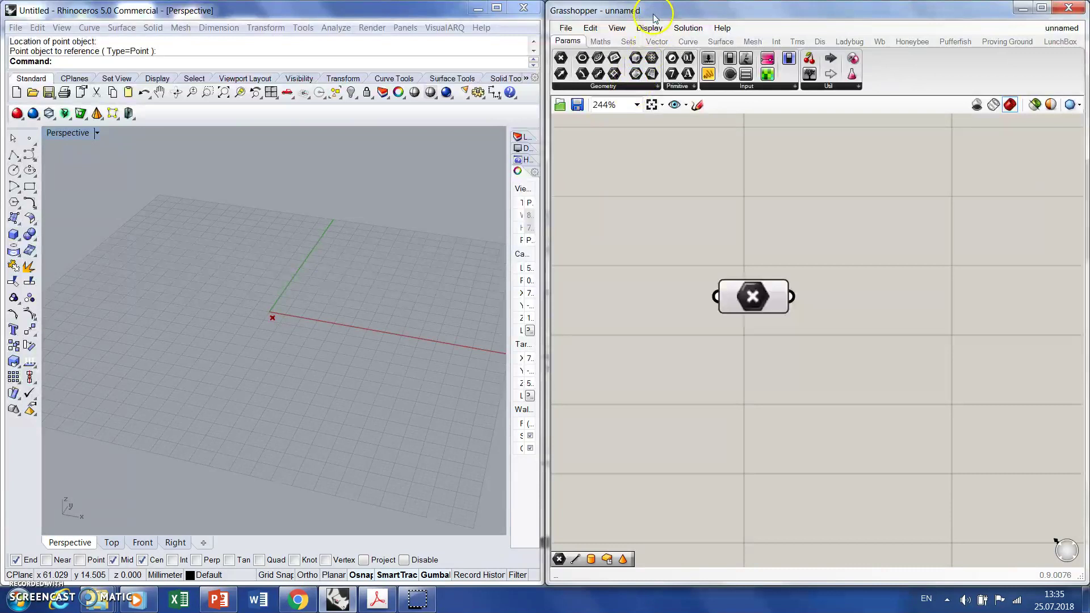
Add a Polygon component beside the Point parameter and connect the point to its Plane input
{"action": "left_click", "coordinate": [690, 43]}
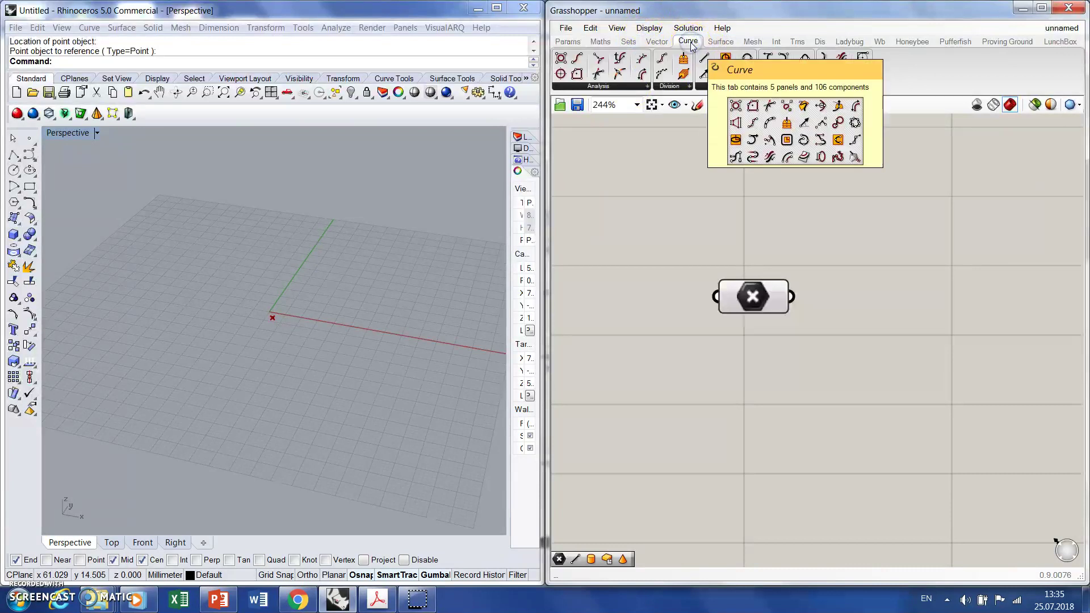
{"action": "left_click", "coordinate": [723, 86]}
{"action": "left_click", "coordinate": [743, 269]}
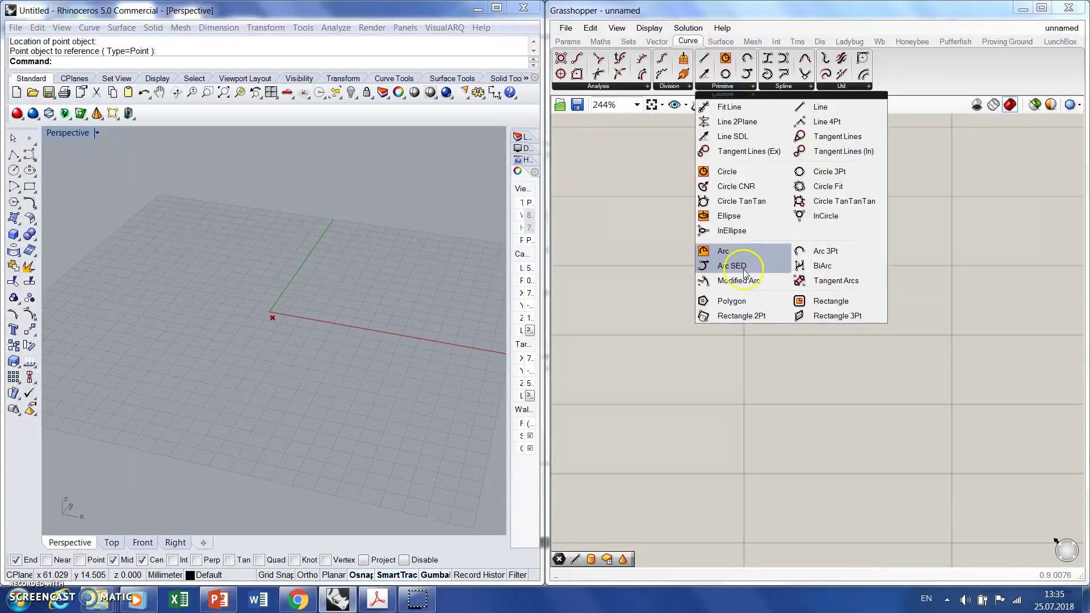
{"action": "left_click", "coordinate": [744, 299]}
{"action": "left_click", "coordinate": [952, 301]}
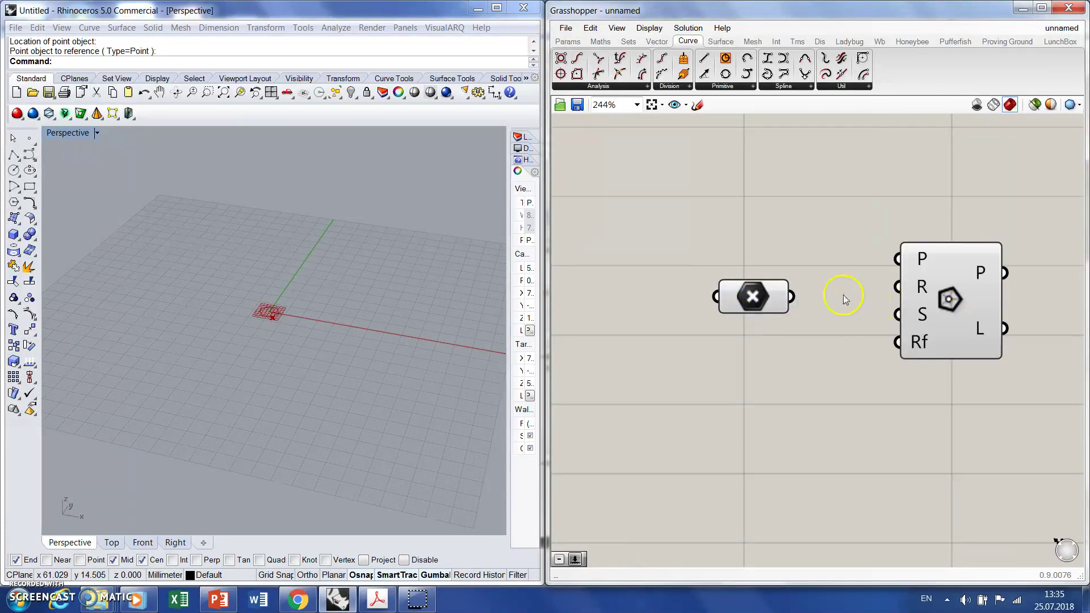
{"action": "left_click", "coordinate": [959, 290]}
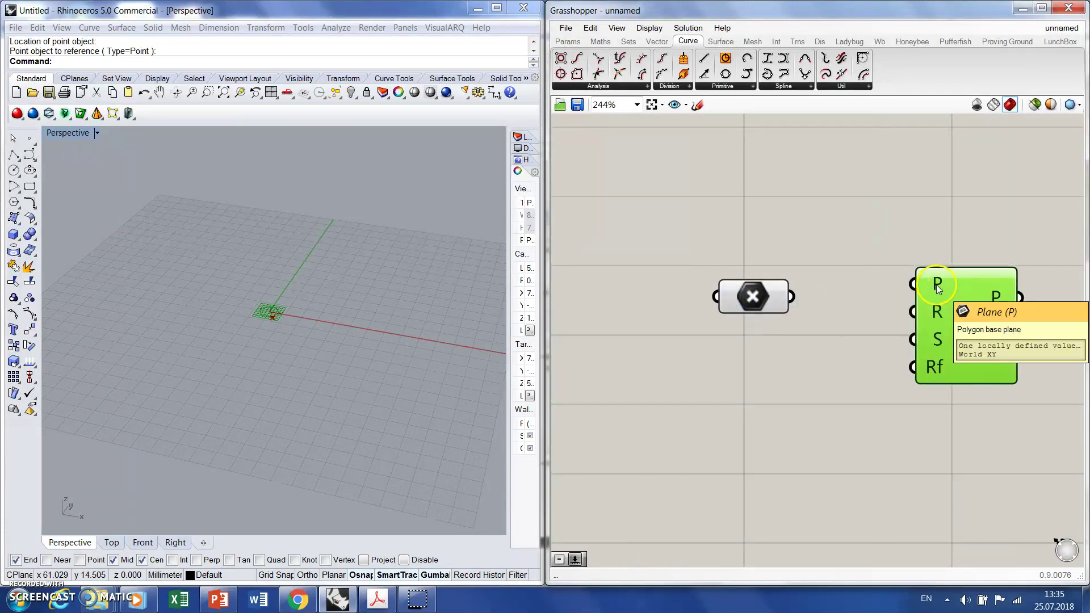
{"action": "left_click_drag", "start_coordinate": [791, 297], "coordinate": [913, 283]}
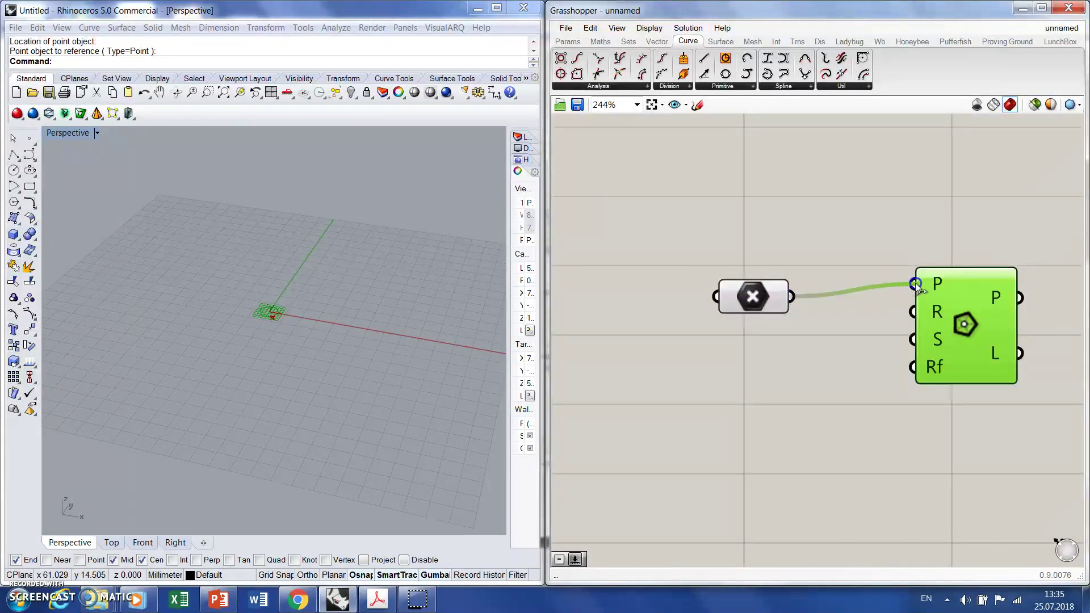
Move the Rhino point away from the origin, and align the Point parameter with the Polygon's Plane input
{"action": "left_click", "coordinate": [275, 357]}
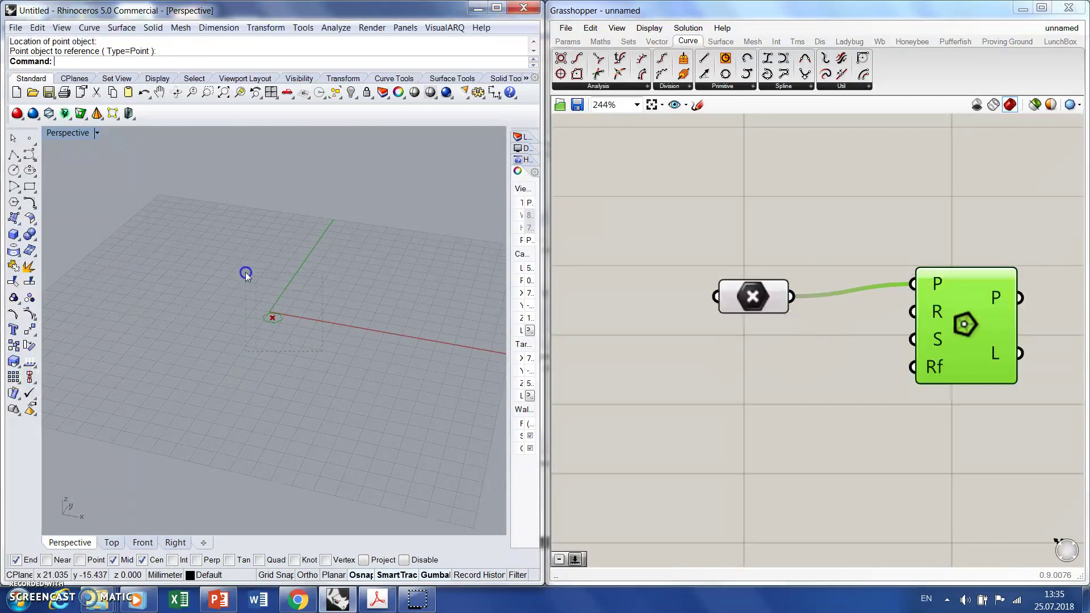
{"action": "left_click", "coordinate": [287, 301]}
{"action": "left_click_drag", "start_coordinate": [287, 300], "coordinate": [332, 331]}
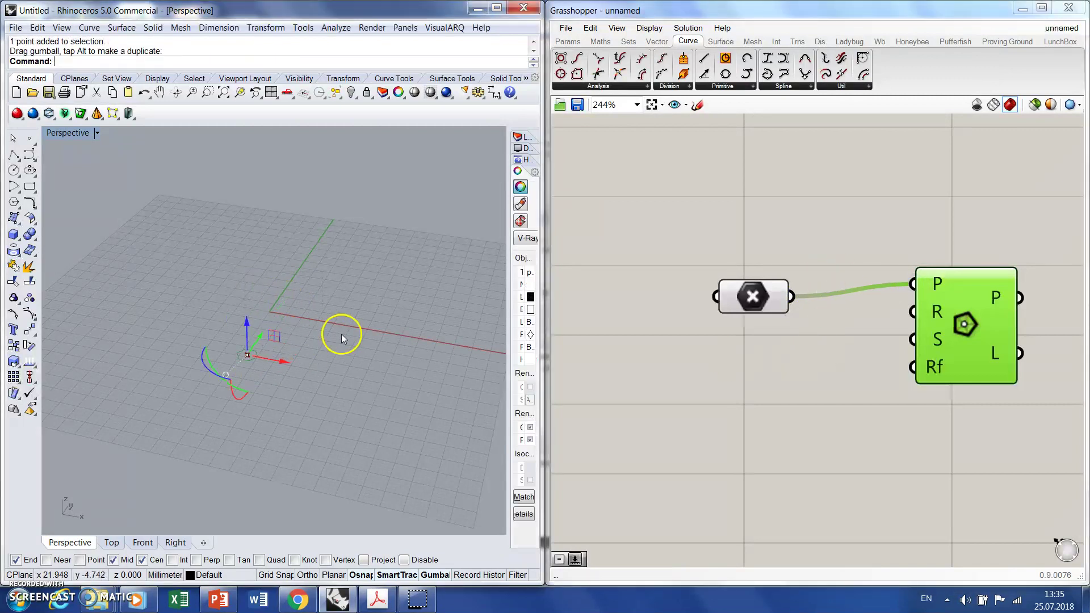
{"action": "left_click", "coordinate": [741, 287]}
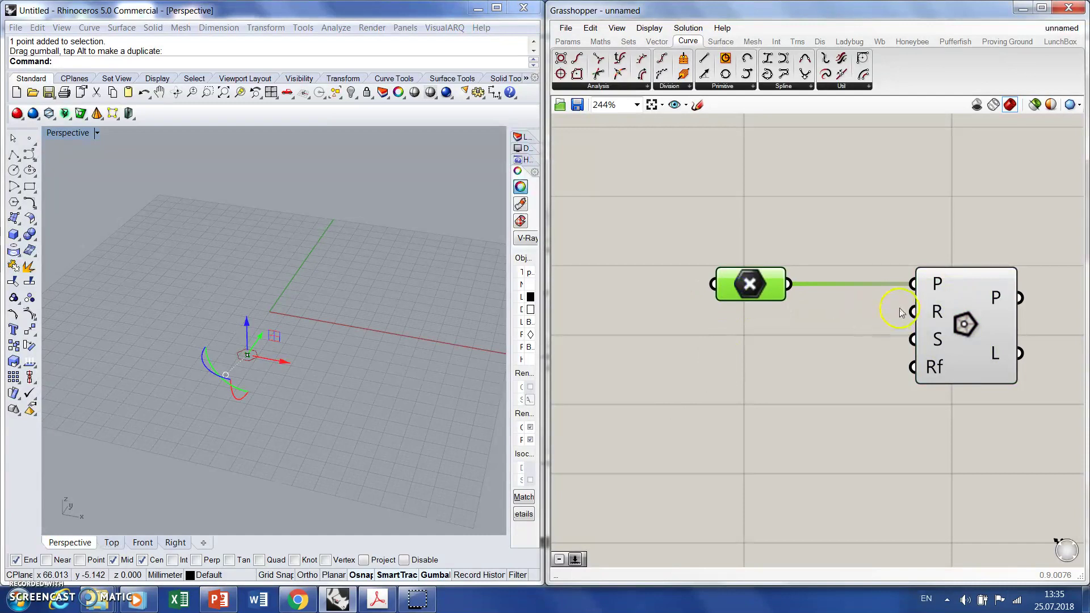
Add two number sliders with values 36 and 5 below the Point parameter
{"action": "mouse_move", "coordinate": [940, 314]}
{"action": "mouse_move", "coordinate": [939, 369]}
{"action": "double_click", "coordinate": [648, 338]}
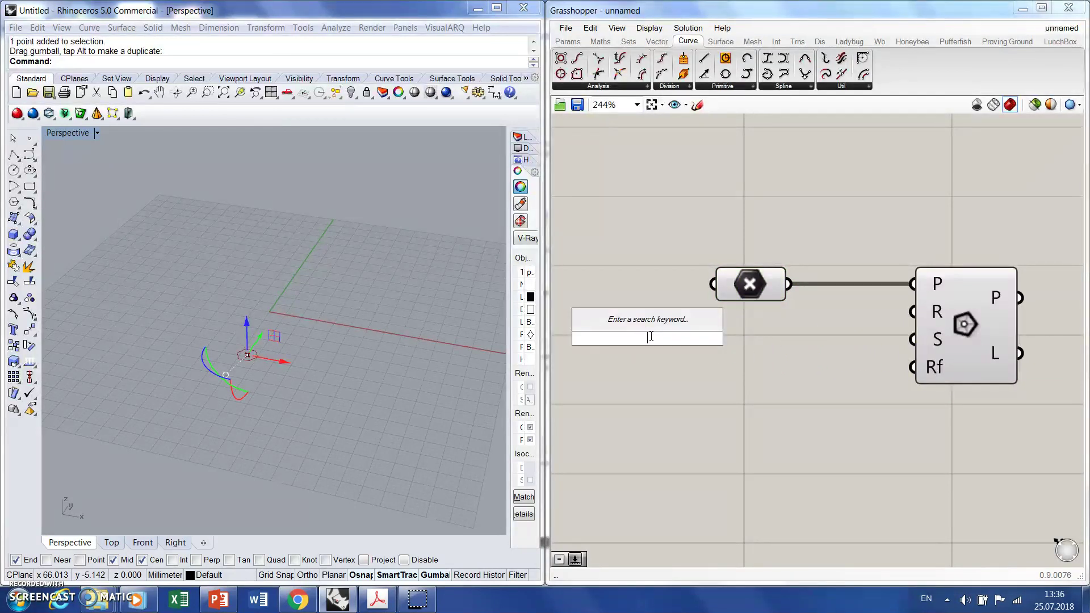
{"action": "type", "text": "36"}
{"action": "key", "text": "Return"}
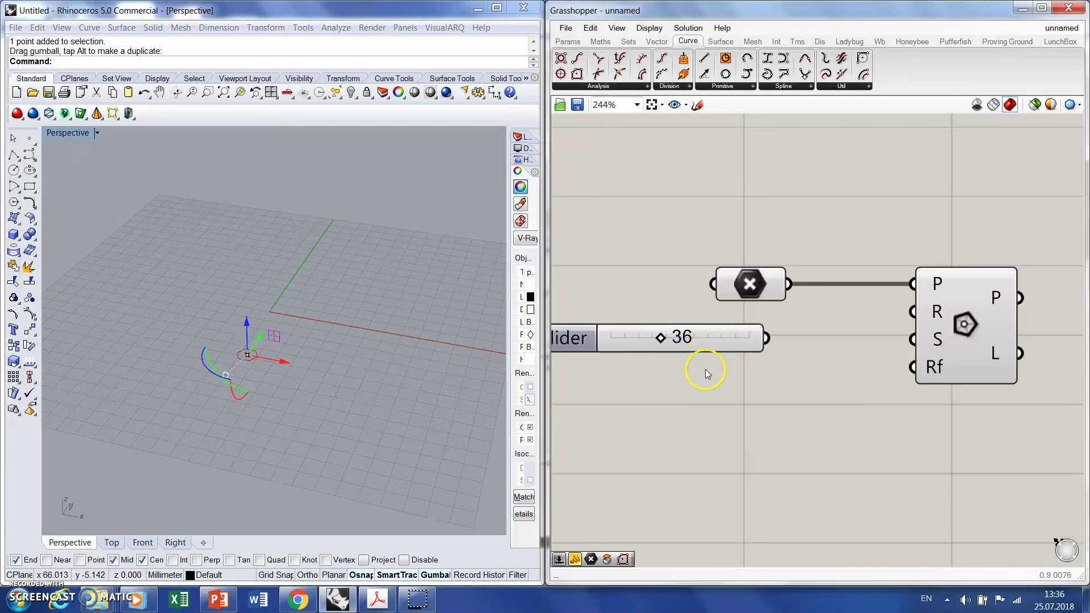
{"action": "double_click", "coordinate": [651, 377]}
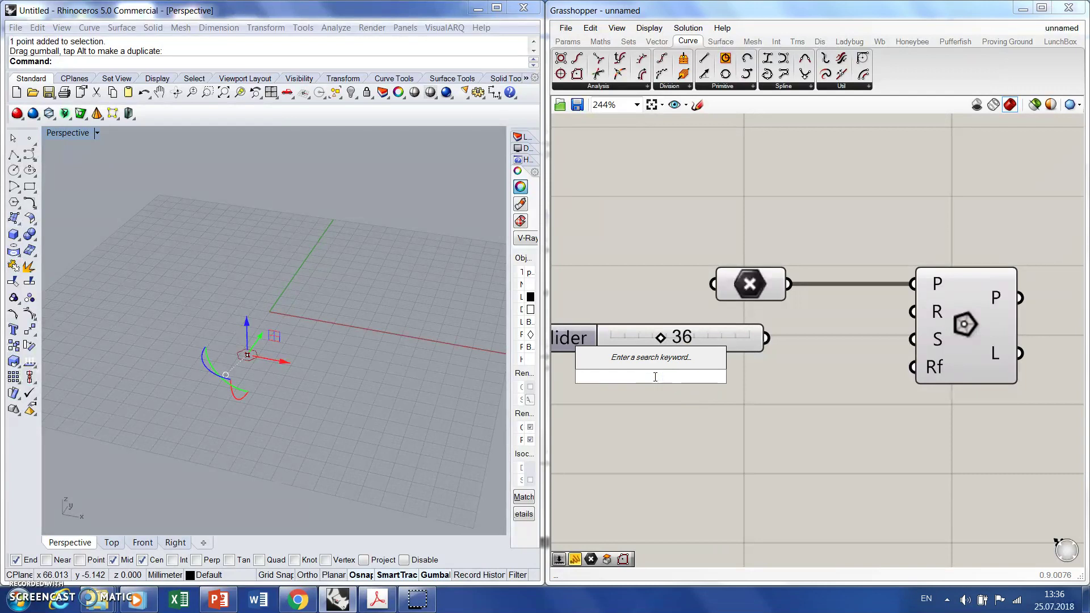
{"action": "type", "text": "5"}
{"action": "key", "text": "Return"}
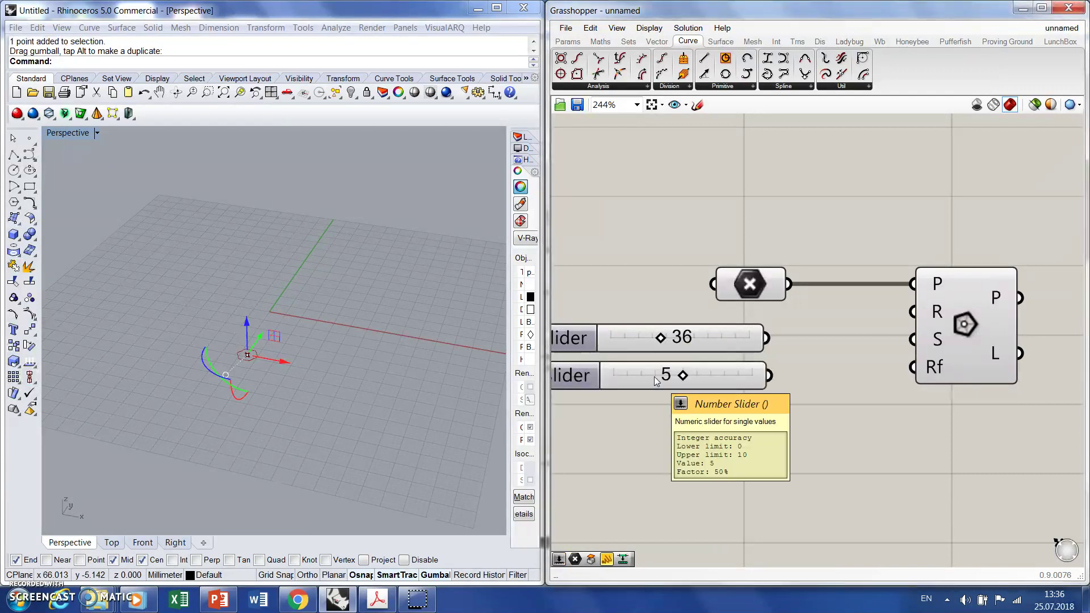
Connect the 36 slider to the Polygon's Radius input and the 5 slider to its Segments input
{"action": "left_click_drag", "start_coordinate": [767, 337], "coordinate": [912, 311]}
{"action": "left_click_drag", "start_coordinate": [768, 375], "coordinate": [911, 339]}
{"action": "scroll", "coordinate": [192, 325], "scroll_direction": "down", "scroll_amount": 4}
{"action": "scroll", "coordinate": [909, 377], "scroll_direction": "down", "scroll_amount": 2}
{"action": "scroll", "coordinate": [638, 328], "scroll_direction": "up", "scroll_amount": 4}
{"action": "left_click", "coordinate": [444, 332]}
{"action": "scroll", "coordinate": [474, 344], "scroll_direction": "down", "scroll_amount": 8}
{"action": "scroll", "coordinate": [234, 324], "scroll_direction": "down", "scroll_amount": 4}
{"action": "scroll", "coordinate": [462, 365], "scroll_direction": "up", "scroll_amount": 3}
{"action": "left_click_drag", "start_coordinate": [716, 381], "coordinate": [739, 390]}
{"action": "left_click", "coordinate": [888, 383]}
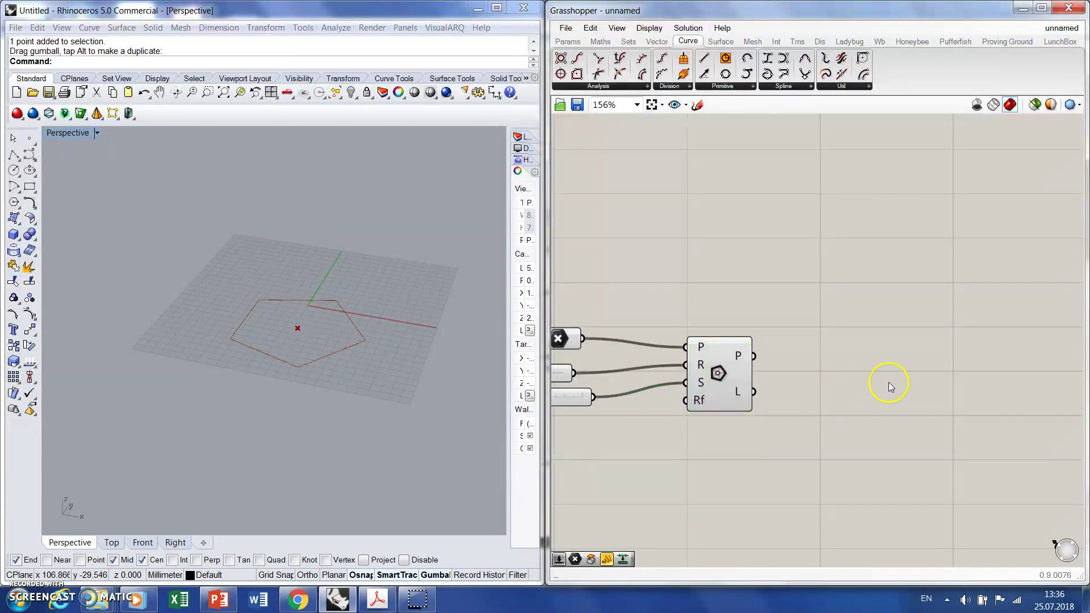
{"action": "scroll", "coordinate": [894, 385], "scroll_direction": "down", "scroll_amount": 3}
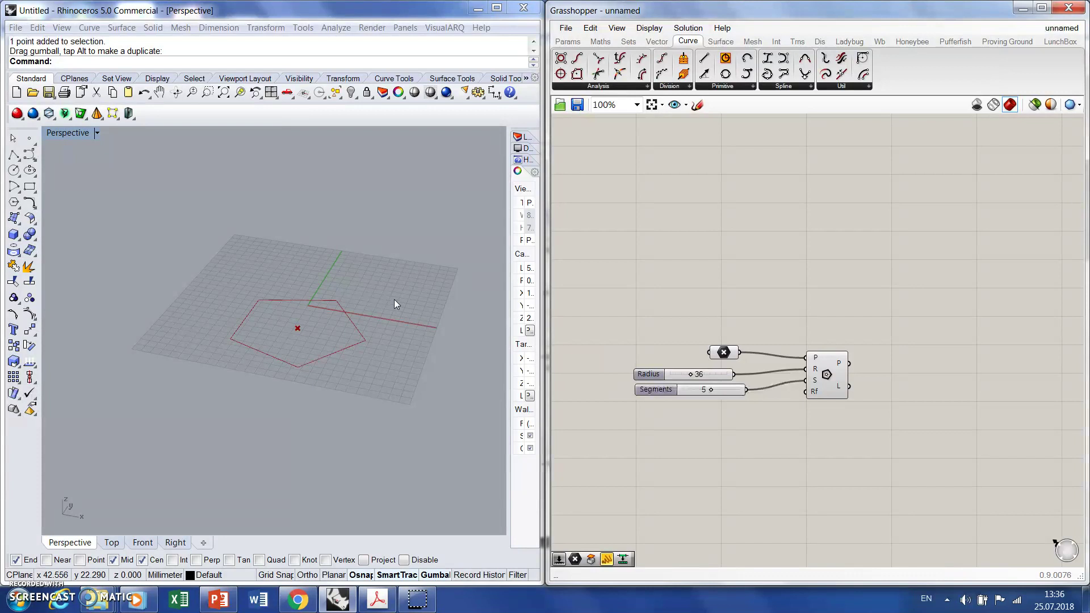
{"action": "left_click", "coordinate": [381, 291]}
Add a Move component after the Polygon and connect the polygon output to its Geometry input
{"action": "left_click", "coordinate": [798, 42]}
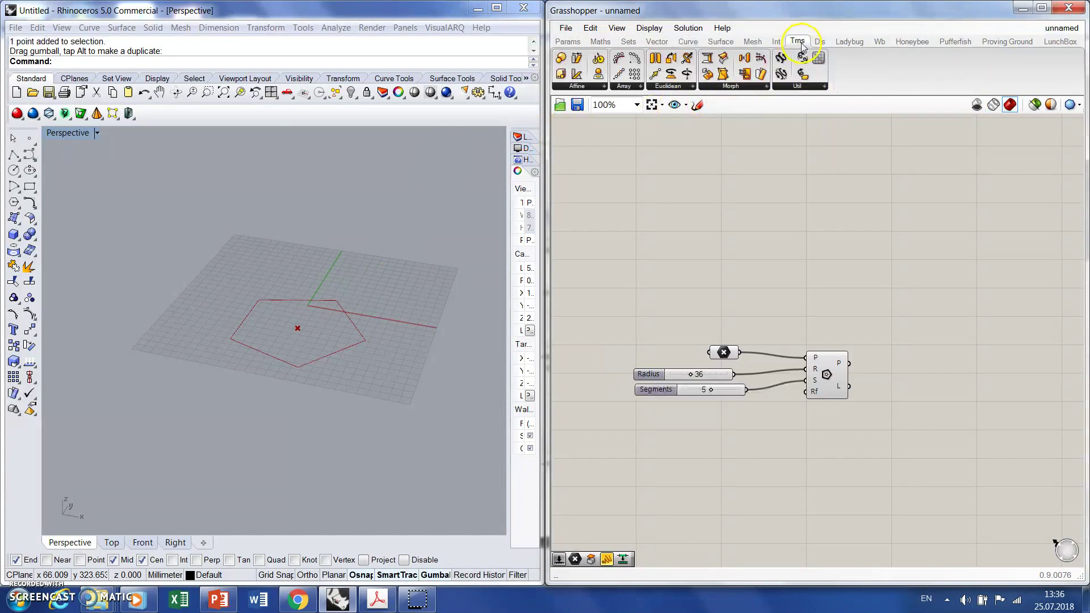
{"action": "mouse_move", "coordinate": [803, 46]}
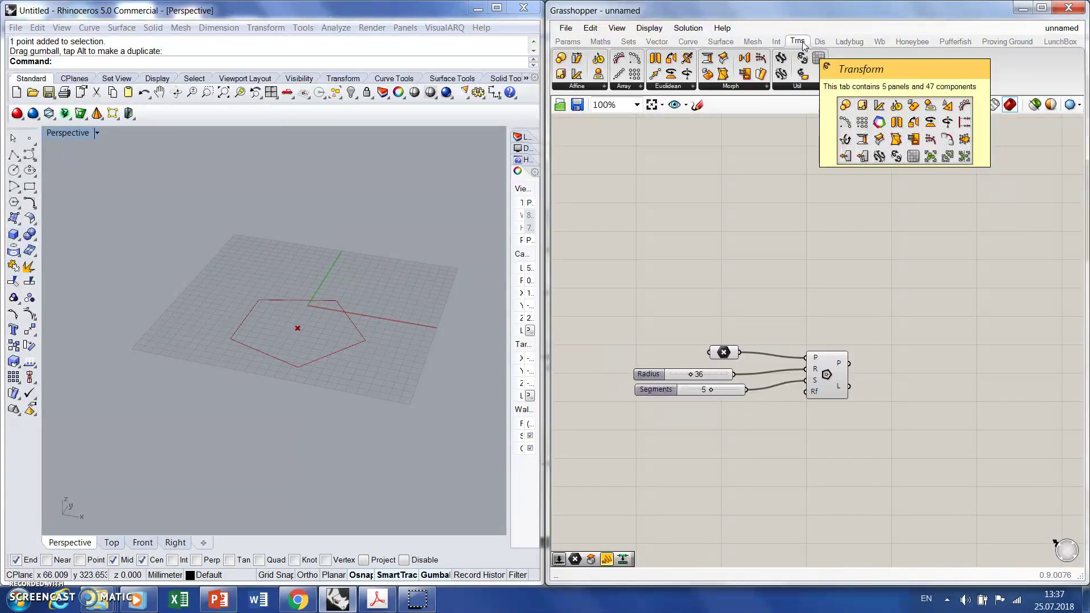
{"action": "left_click", "coordinate": [679, 85]}
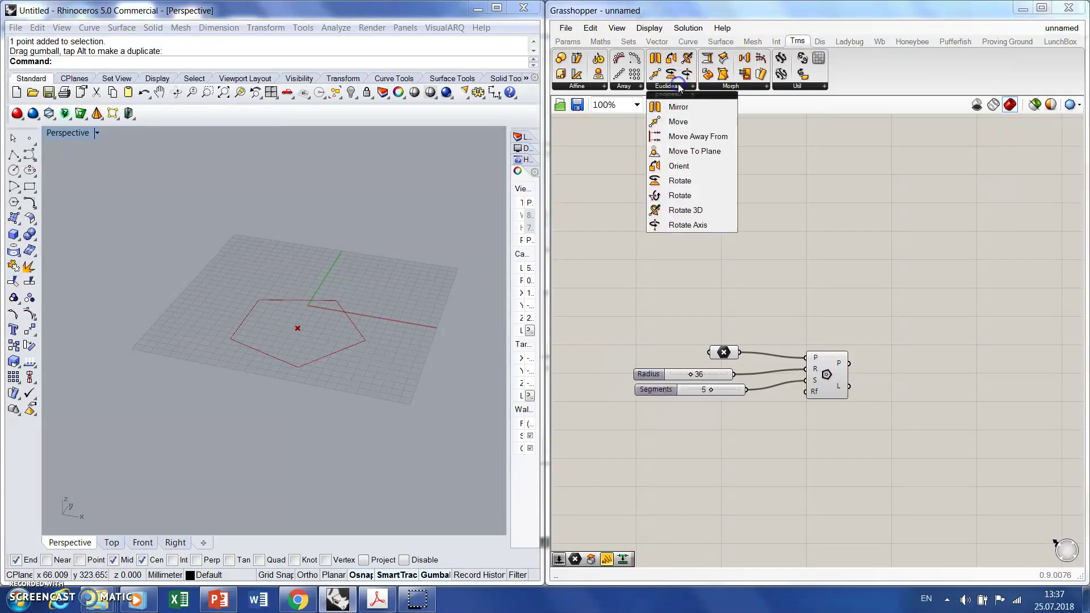
{"action": "left_click", "coordinate": [681, 122]}
{"action": "left_click", "coordinate": [951, 356]}
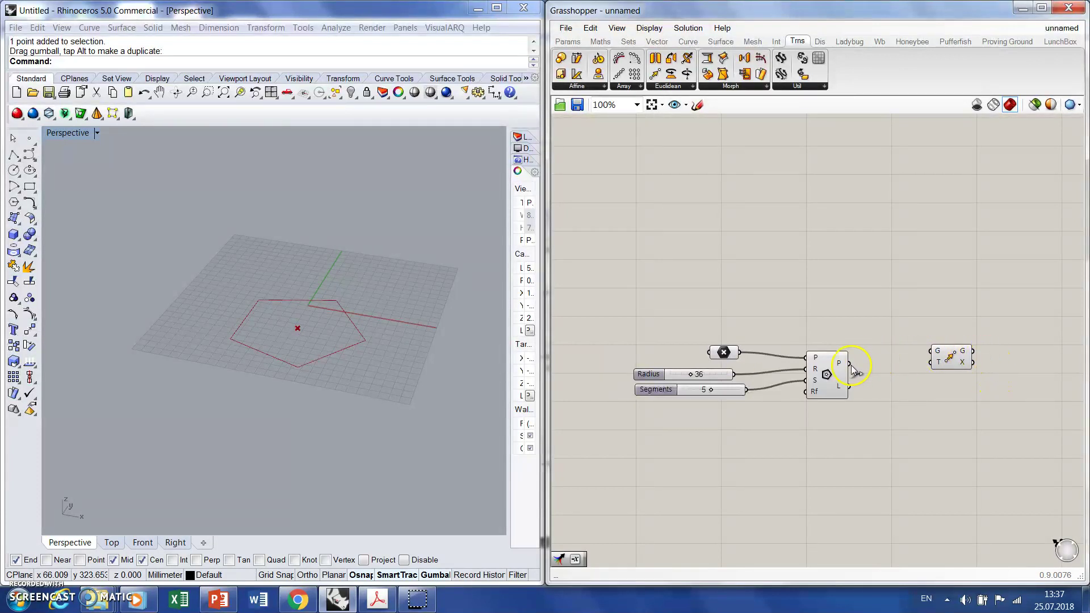
{"action": "left_click_drag", "start_coordinate": [850, 364], "coordinate": [962, 372]}
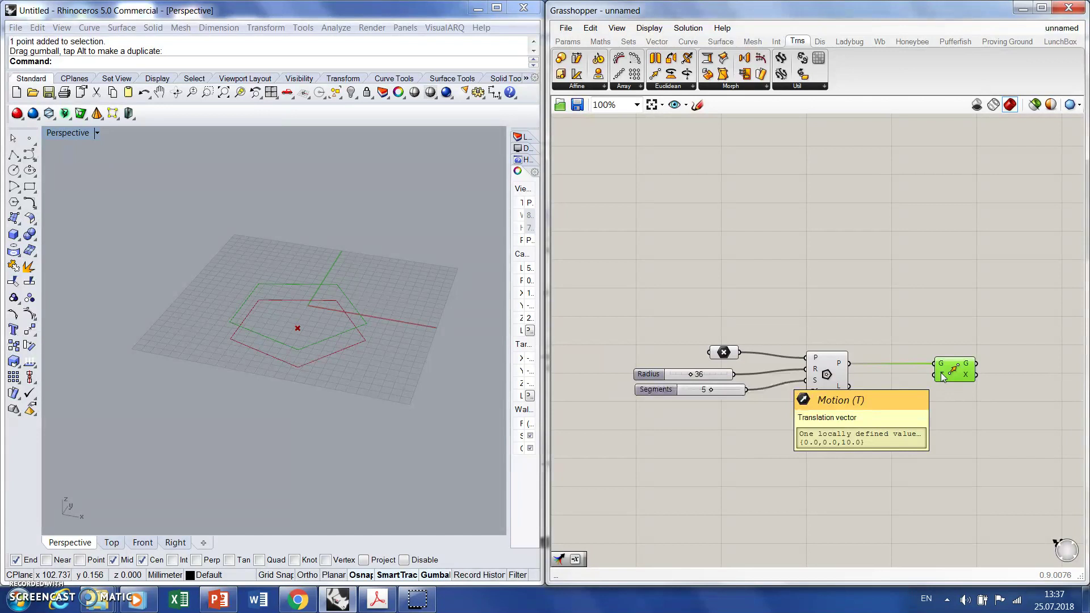
Add a Unit Z vector component below the Polygon and connect it to the Move component's Motion input
{"action": "left_click", "coordinate": [658, 42]}
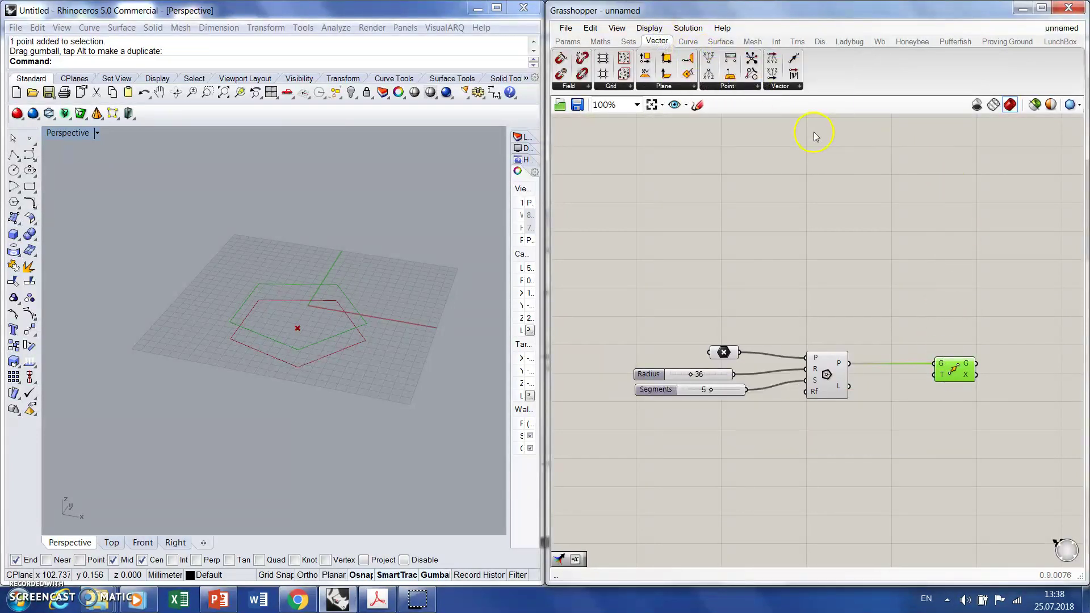
{"action": "left_click", "coordinate": [781, 88]}
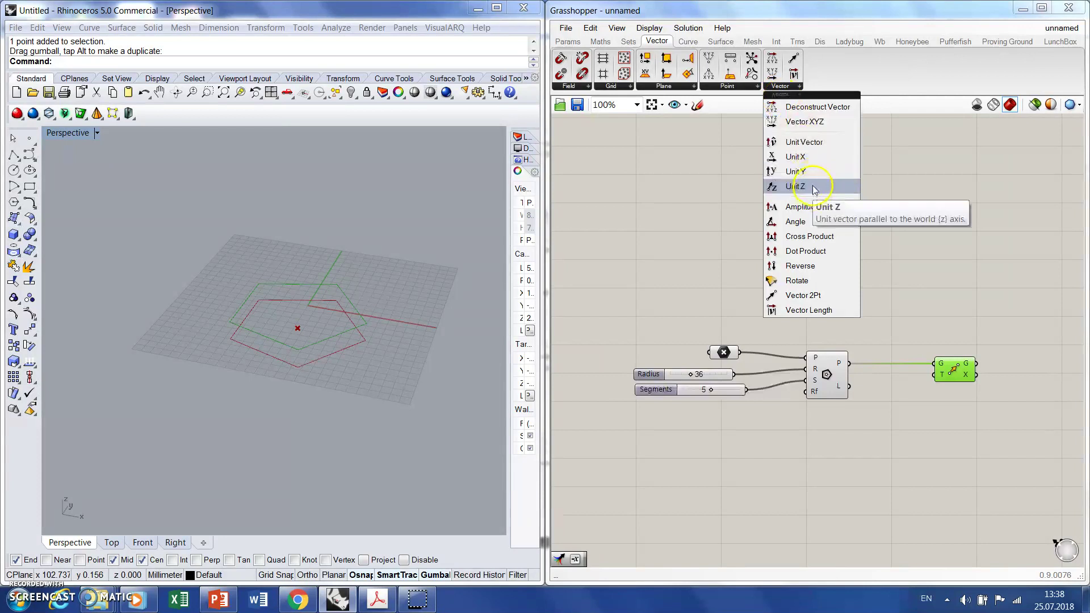
{"action": "left_click_drag", "start_coordinate": [795, 187], "coordinate": [892, 458]}
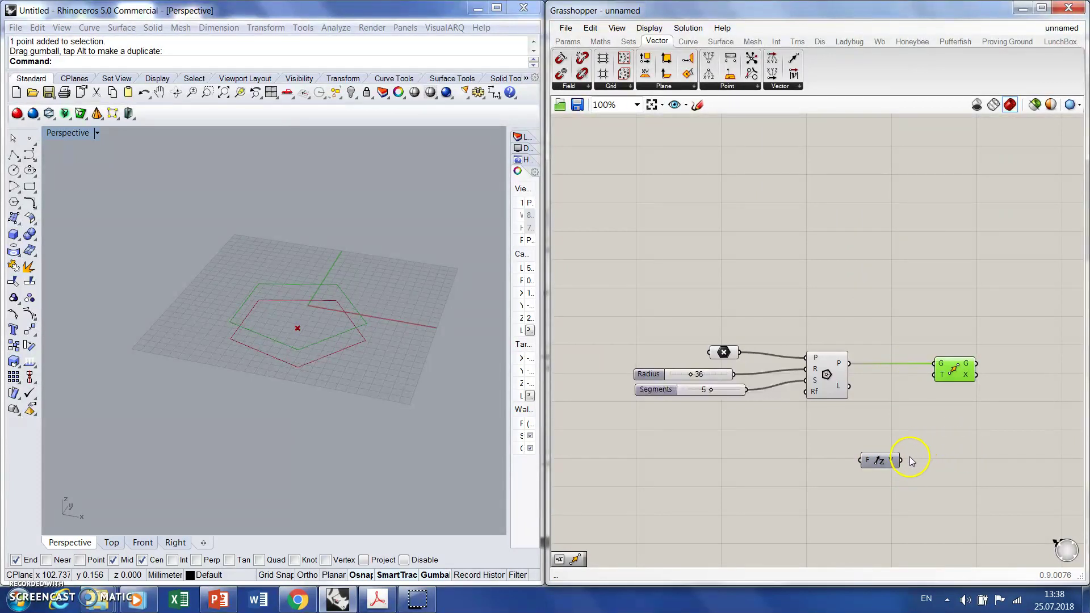
{"action": "left_click_drag", "start_coordinate": [901, 460], "coordinate": [934, 374]}
{"action": "left_click_drag", "start_coordinate": [955, 377], "coordinate": [978, 376]}
Add a number slider of 7, connect it to the Unit Z Factor input, and raise it to 8
{"action": "double_click", "coordinate": [763, 457]}
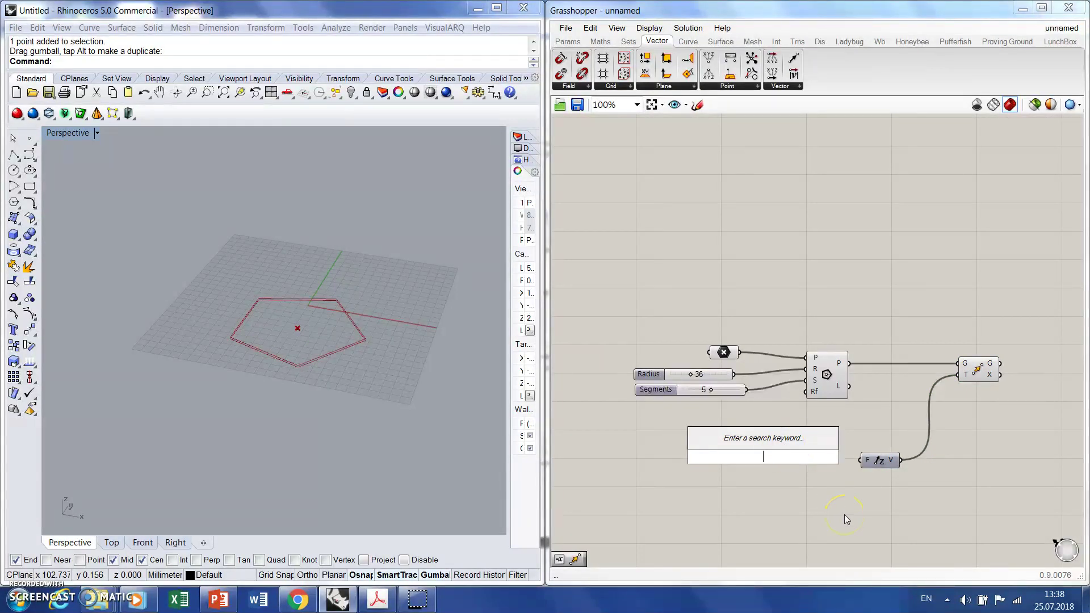
{"action": "type", "text": "7"}
{"action": "key", "text": "Return"}
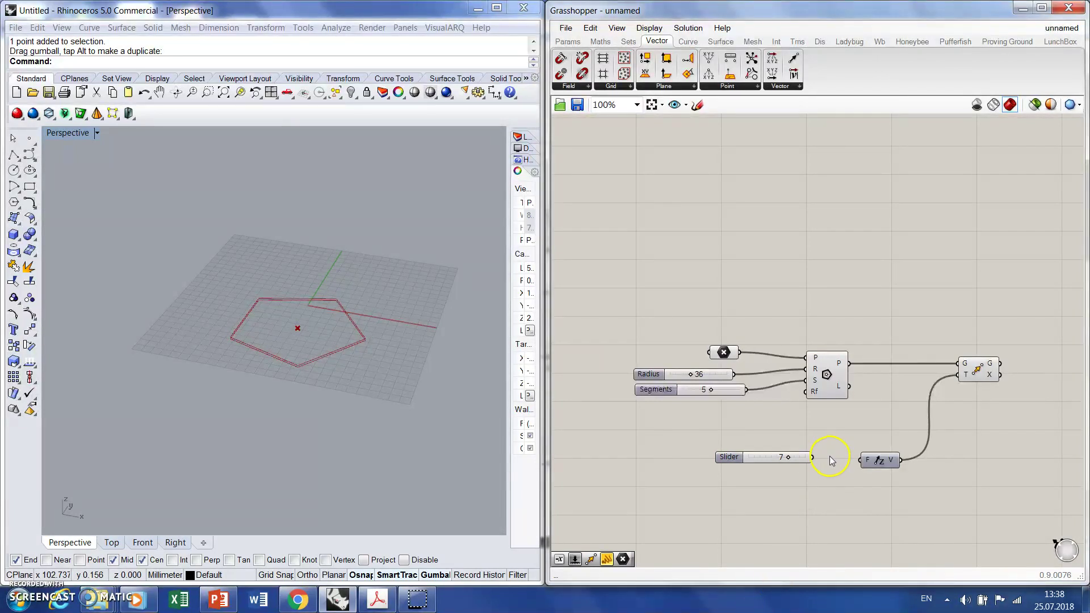
{"action": "left_click_drag", "start_coordinate": [812, 457], "coordinate": [861, 460]}
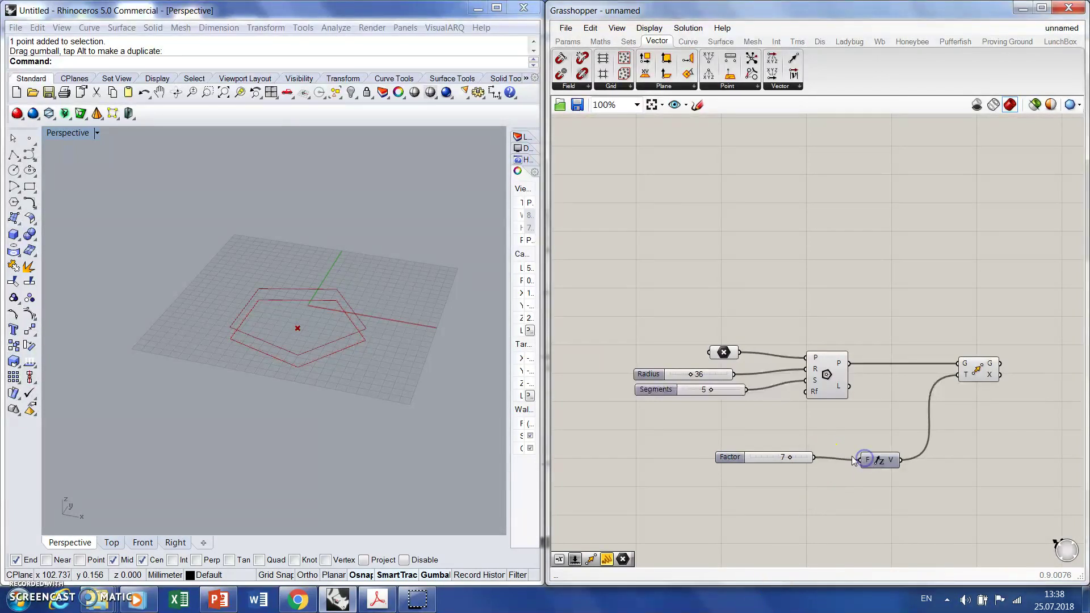
{"action": "mouse_move", "coordinate": [785, 459]}
{"action": "left_mouse_down"}
{"action": "mouse_move", "coordinate": [773, 455]}
{"action": "mouse_move", "coordinate": [819, 454]}
{"action": "mouse_move", "coordinate": [784, 462]}
{"action": "mouse_move", "coordinate": [795, 461]}
{"action": "left_mouse_up"}
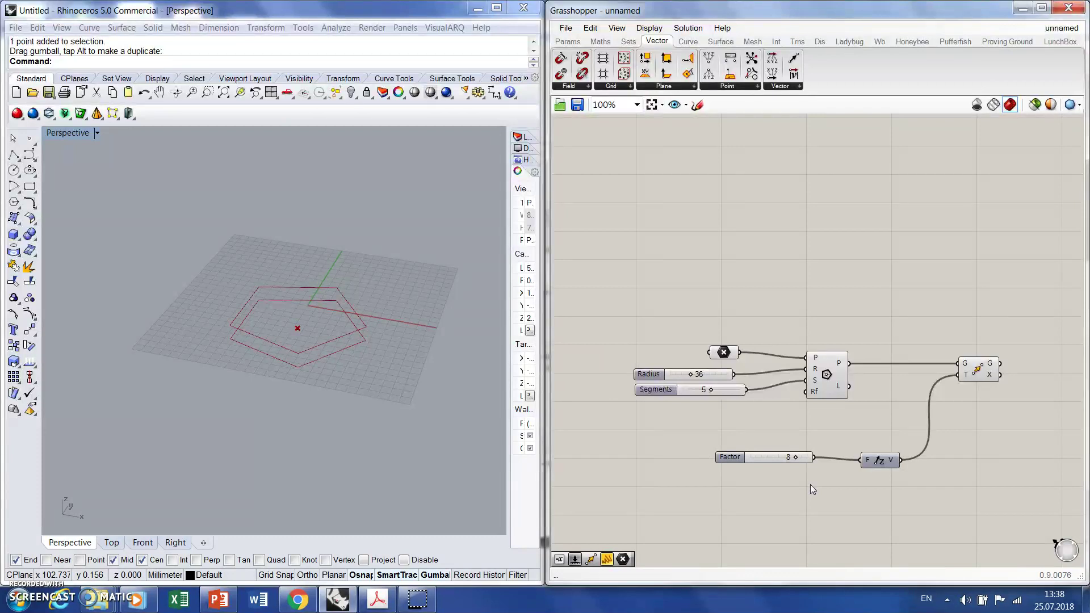
Add a Series component below the Unit Z component
{"action": "left_click", "coordinate": [628, 41]}
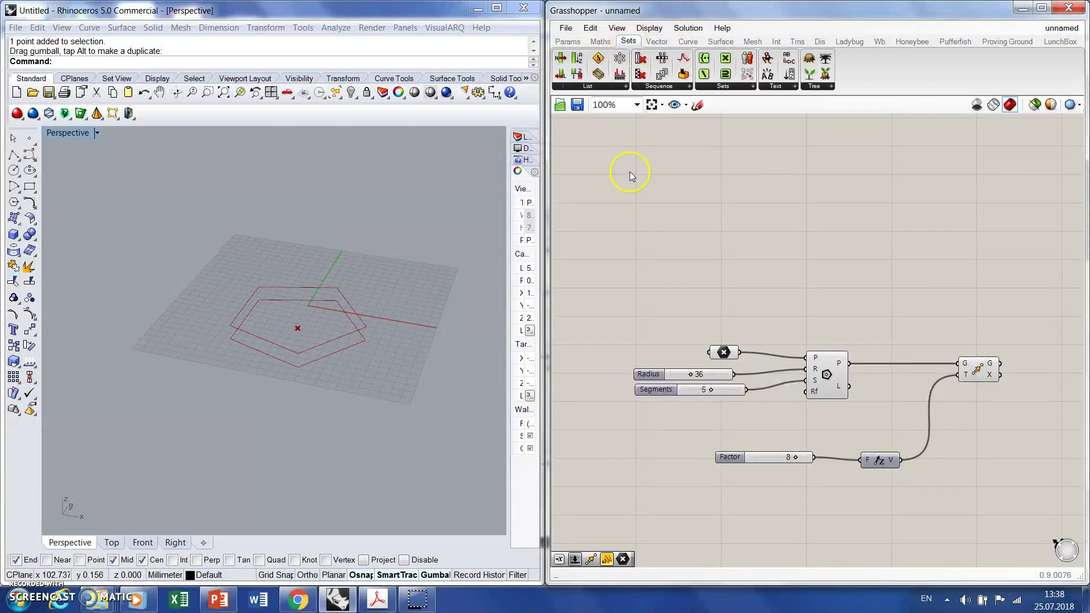
{"action": "left_click", "coordinate": [680, 87]}
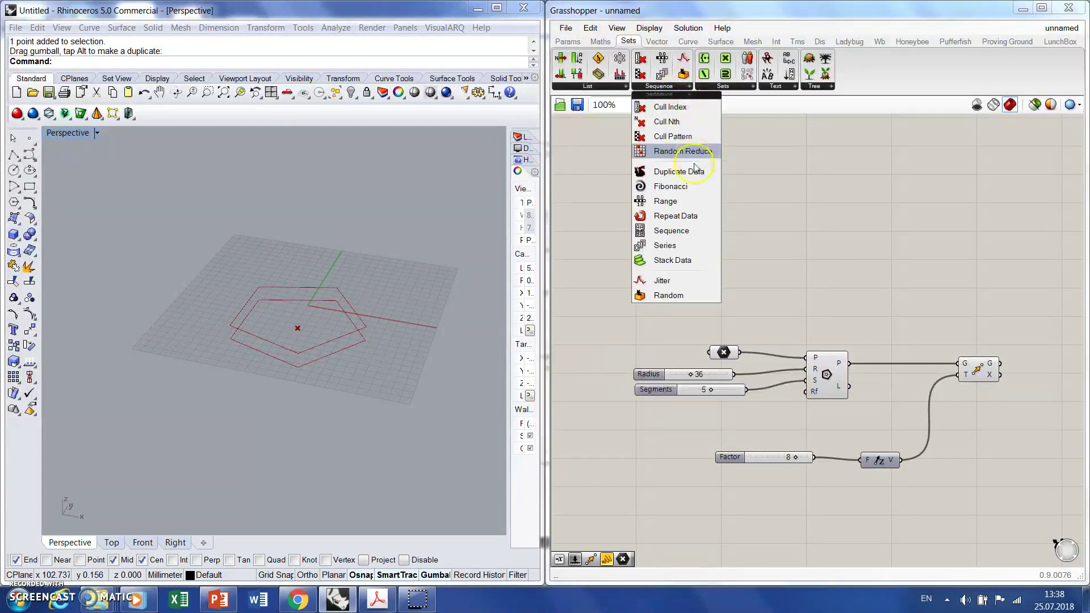
{"action": "left_click", "coordinate": [696, 248]}
{"action": "scroll", "coordinate": [739, 187], "scroll_direction": "down", "scroll_amount": 3}
{"action": "scroll", "coordinate": [897, 355], "scroll_direction": "up", "scroll_amount": 3}
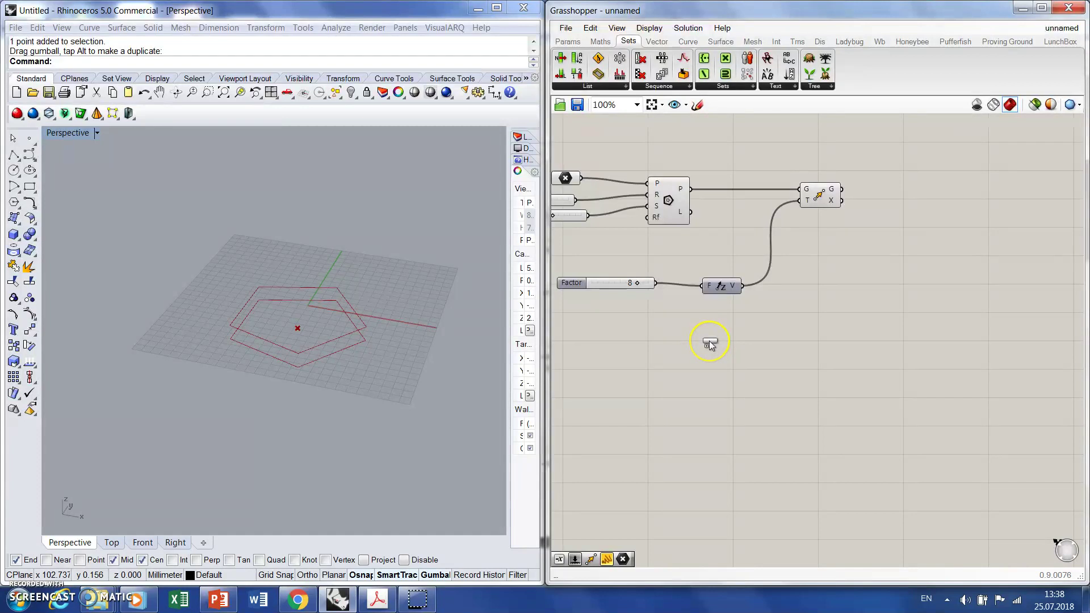
{"action": "left_click", "coordinate": [710, 341]}
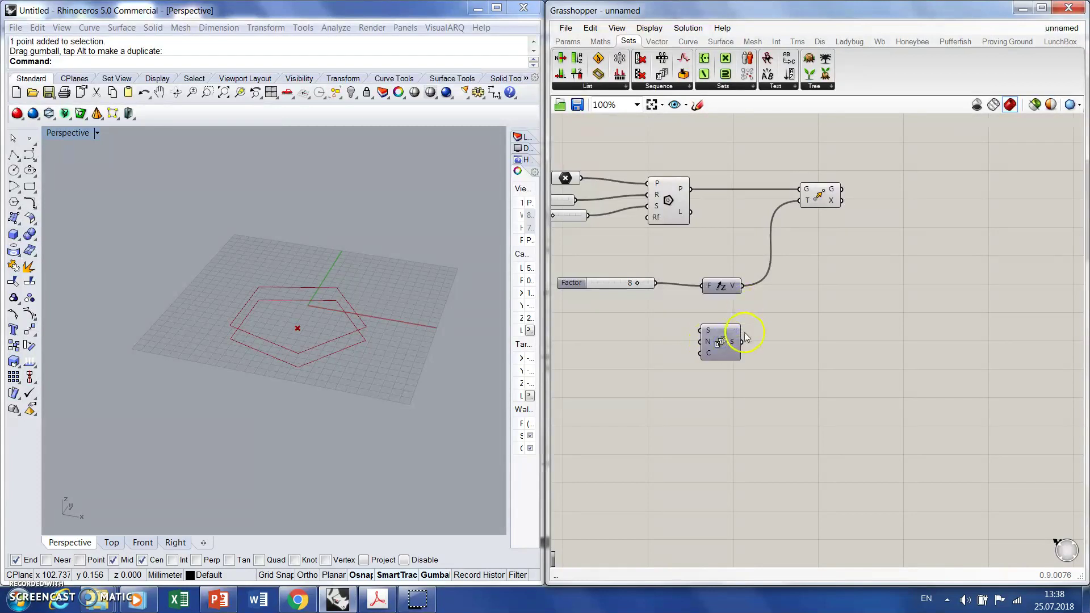
Connect the Series output to the Unit Z Factor input in place of the slider and position the Series beside the Unit Z component
{"action": "left_click_drag", "start_coordinate": [724, 346], "coordinate": [704, 285]}
{"action": "left_click", "coordinate": [716, 352]}
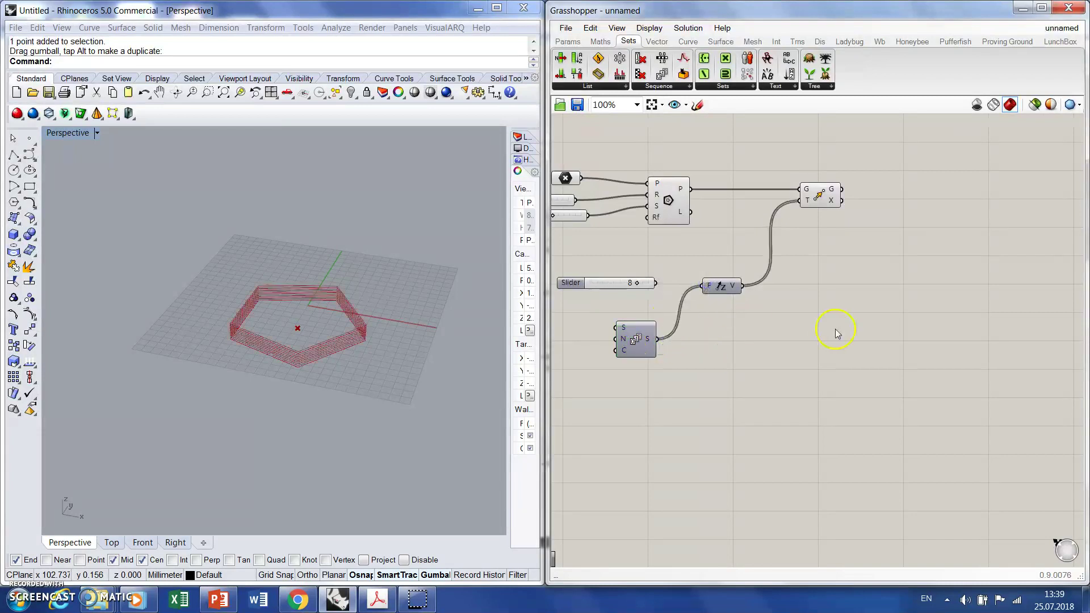
{"action": "scroll", "coordinate": [832, 328], "scroll_direction": "down", "scroll_amount": 2}
{"action": "scroll", "coordinate": [697, 356], "scroll_direction": "up", "scroll_amount": 3}
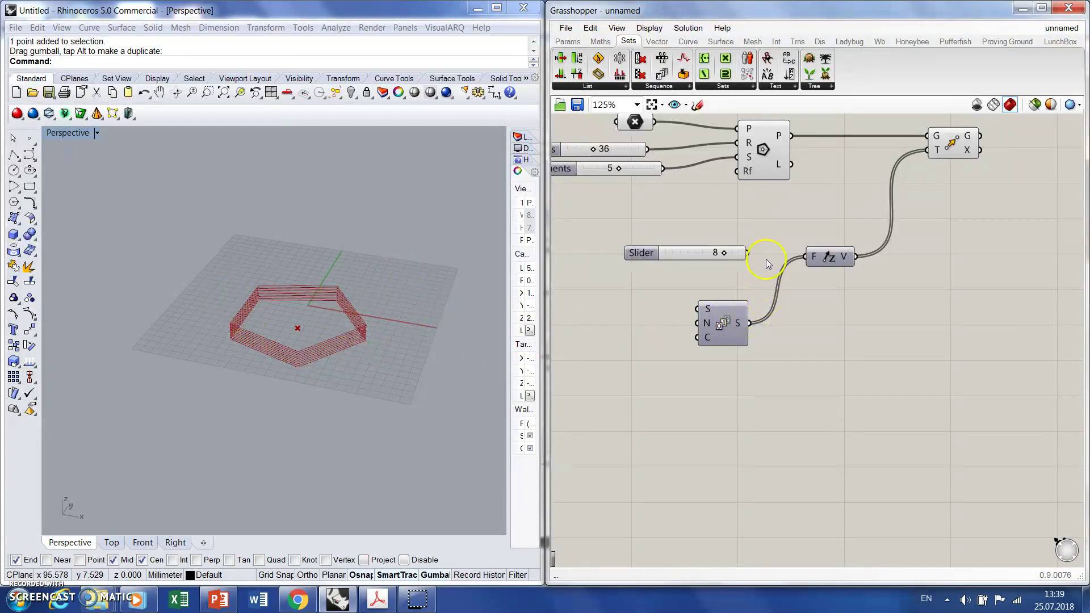
Temporarily reconnect the slider of 8 to the Unit Z Factor input, and restore the Series connection
{"action": "left_click_drag", "start_coordinate": [749, 255], "coordinate": [806, 257]}
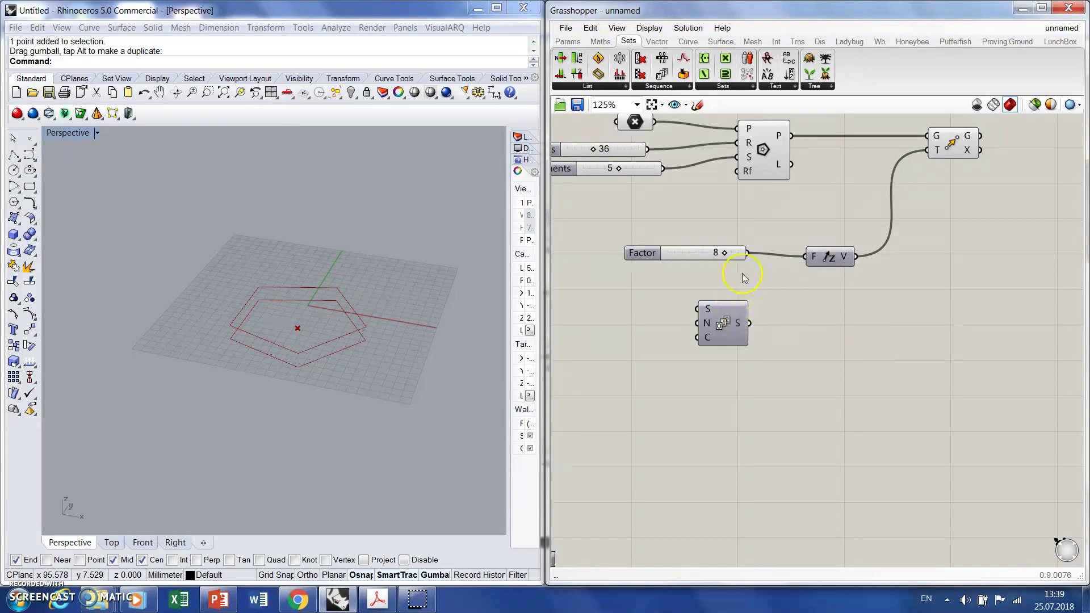
{"action": "left_click_drag", "start_coordinate": [643, 255], "coordinate": [645, 258]}
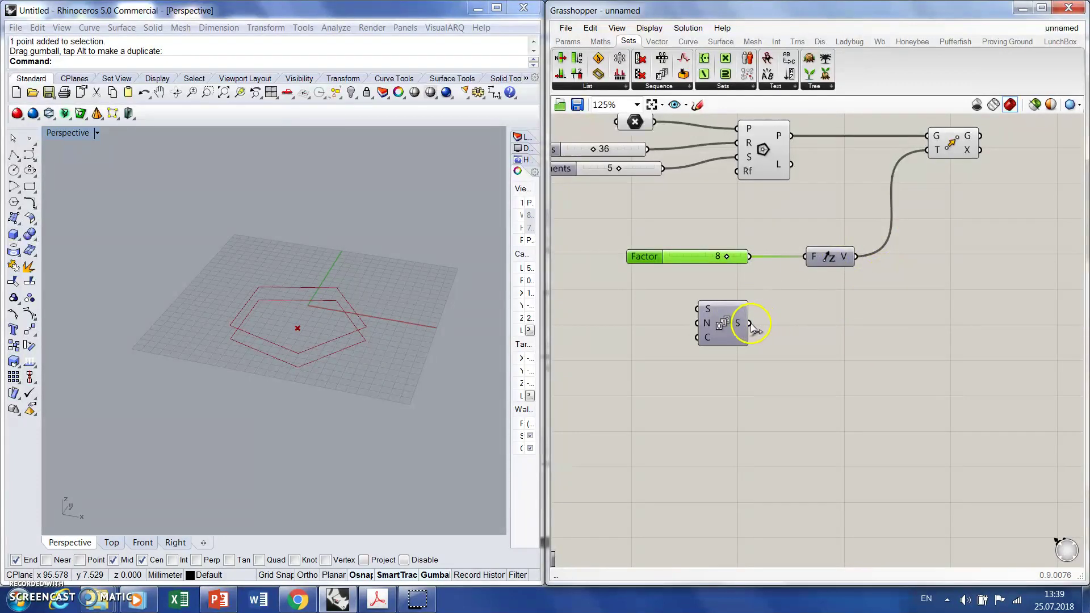
{"action": "left_click_drag", "start_coordinate": [750, 323], "coordinate": [809, 258]}
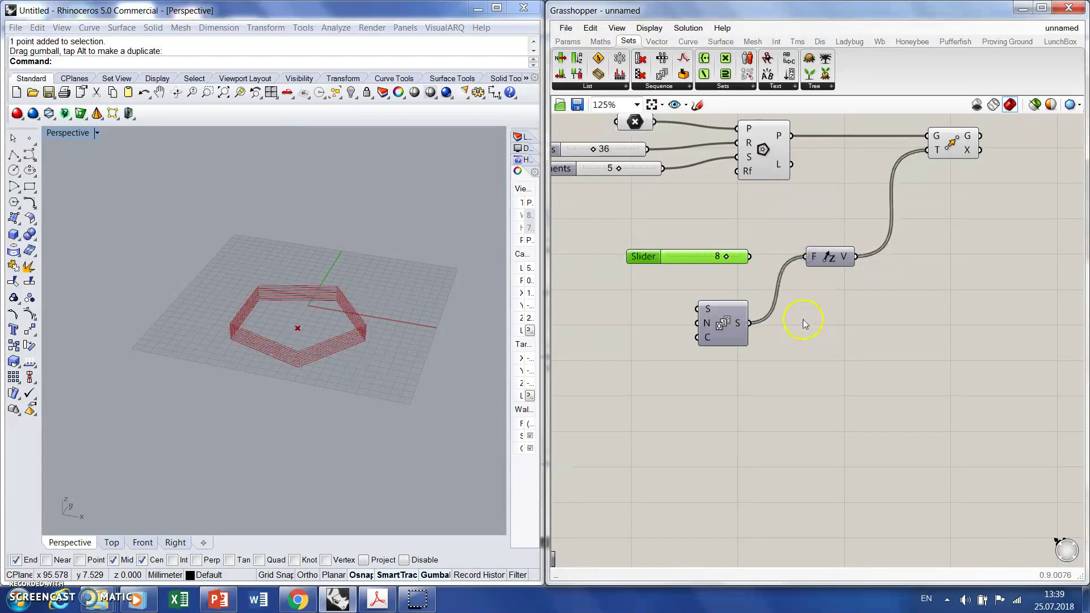
Place the free slider beside the Series component, connect it to the Count input and set it to 5
{"action": "left_click_drag", "start_coordinate": [638, 257], "coordinate": [581, 302]}
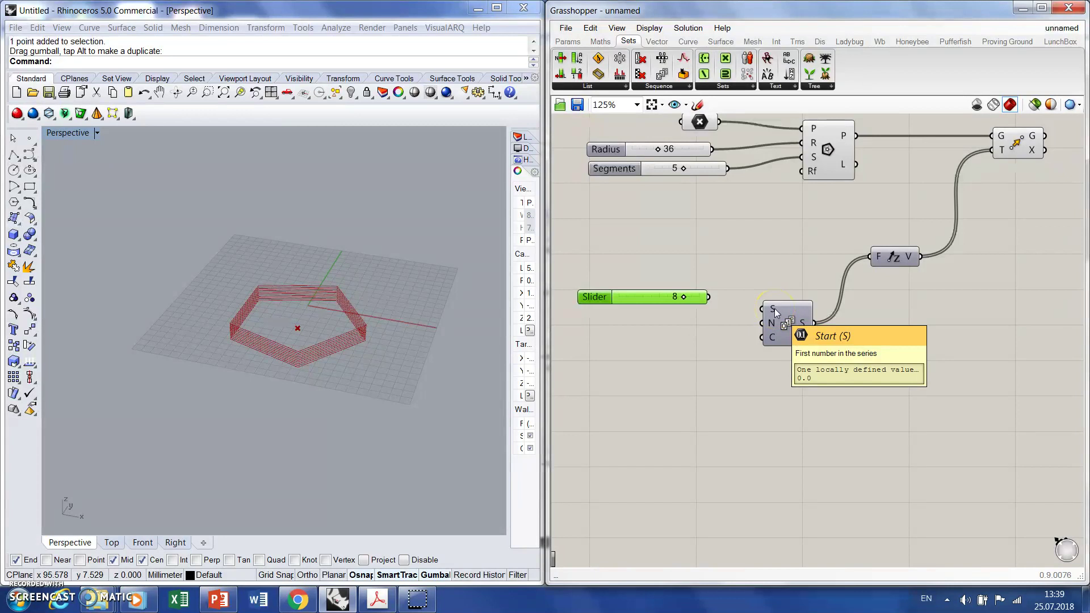
{"action": "left_click_drag", "start_coordinate": [710, 296], "coordinate": [758, 321]}
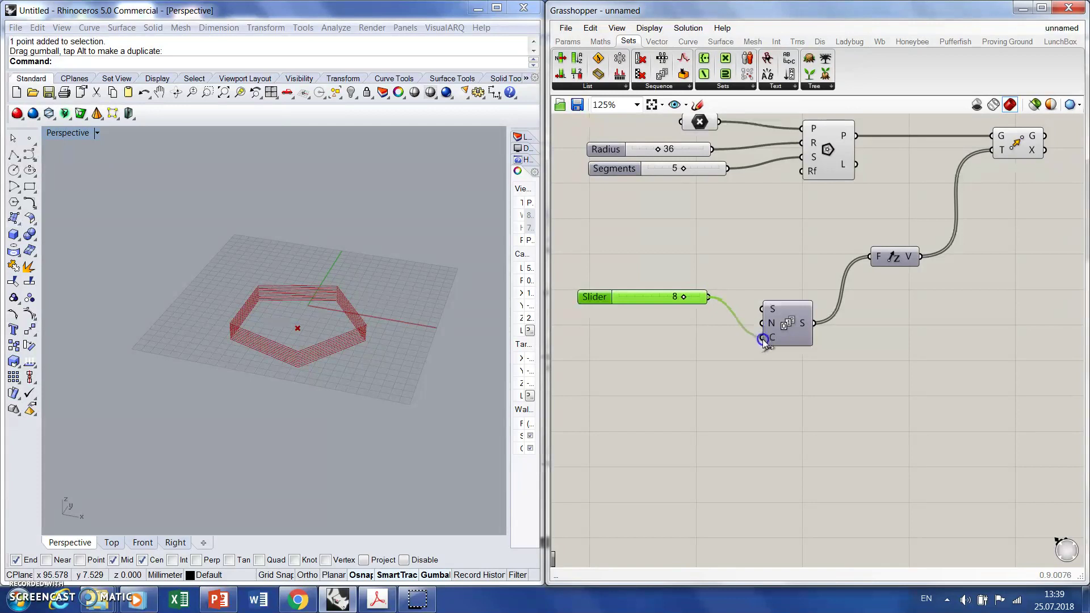
{"action": "left_click_drag", "start_coordinate": [764, 324], "coordinate": [764, 337], "text": "ctrl+shift"}
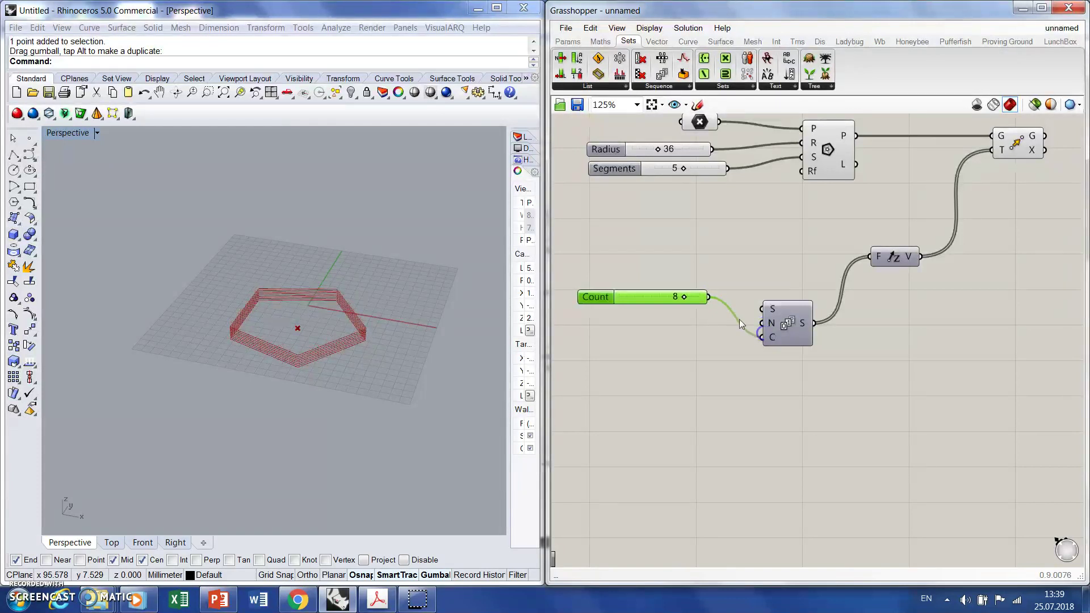
{"action": "left_click_drag", "start_coordinate": [588, 296], "coordinate": [586, 337]}
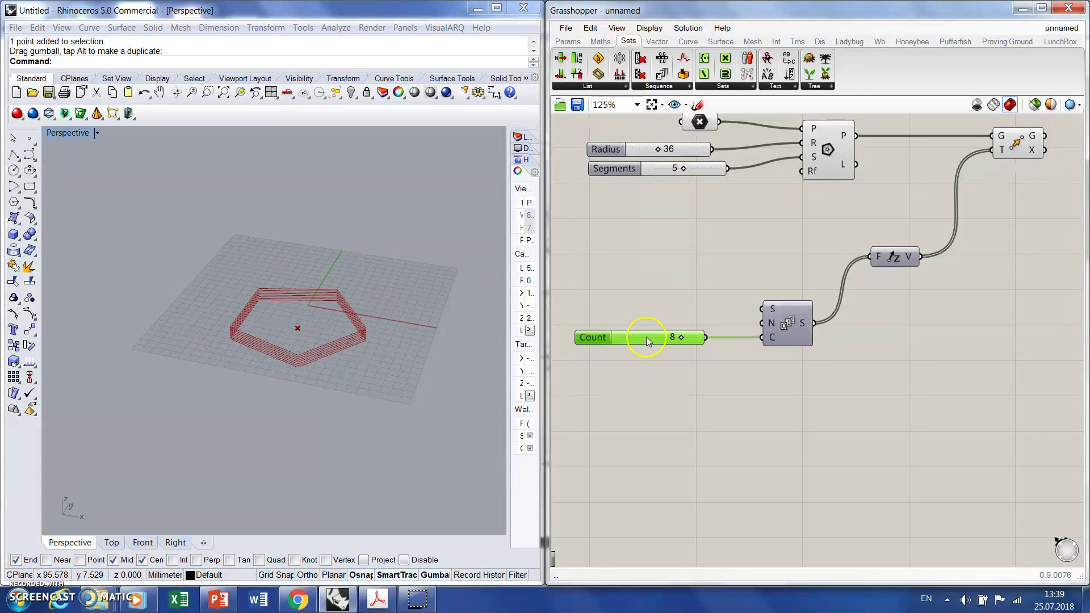
{"action": "left_click_drag", "start_coordinate": [679, 338], "coordinate": [657, 338]}
{"action": "left_click", "coordinate": [646, 310]}
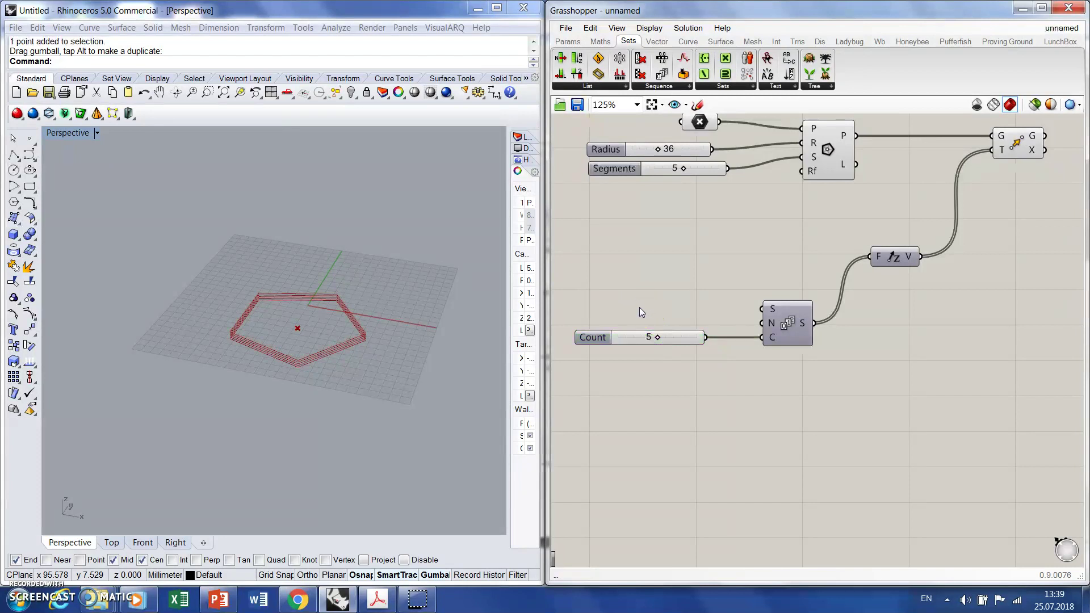
Add a number slider of 40 and connect it to the Series Step input
{"action": "mouse_move", "coordinate": [772, 326]}
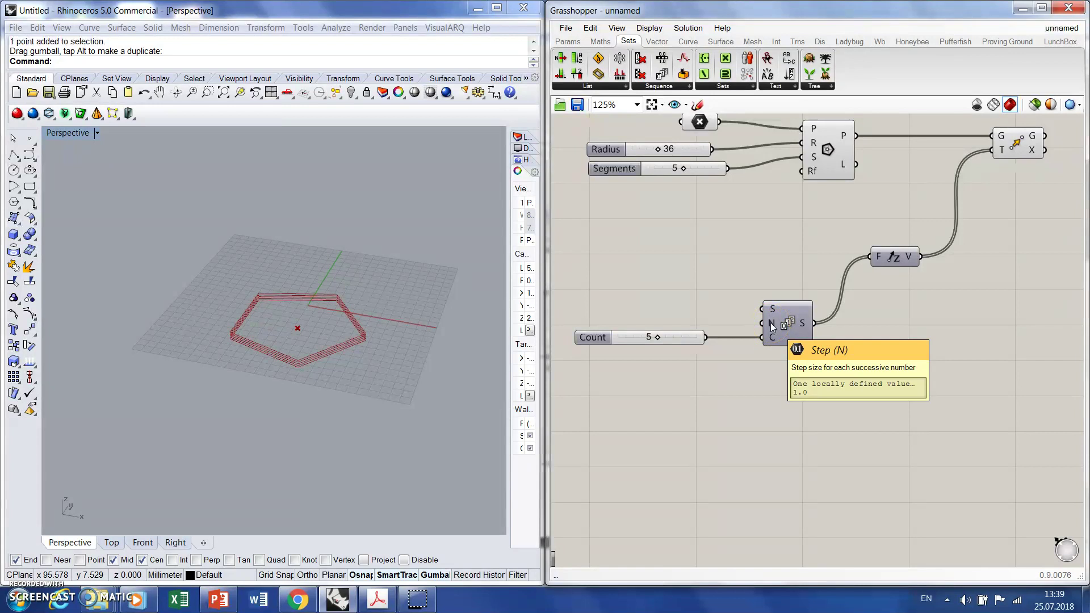
{"action": "double_click", "coordinate": [602, 302]}
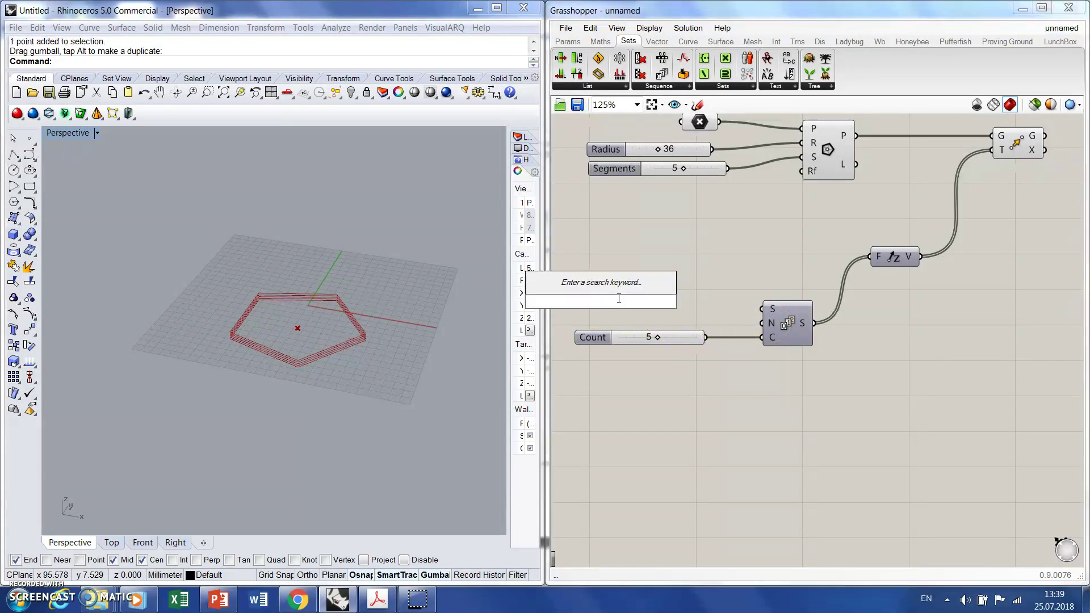
{"action": "type", "text": "40"}
{"action": "key", "text": "Return"}
{"action": "left_click", "coordinate": [731, 302]}
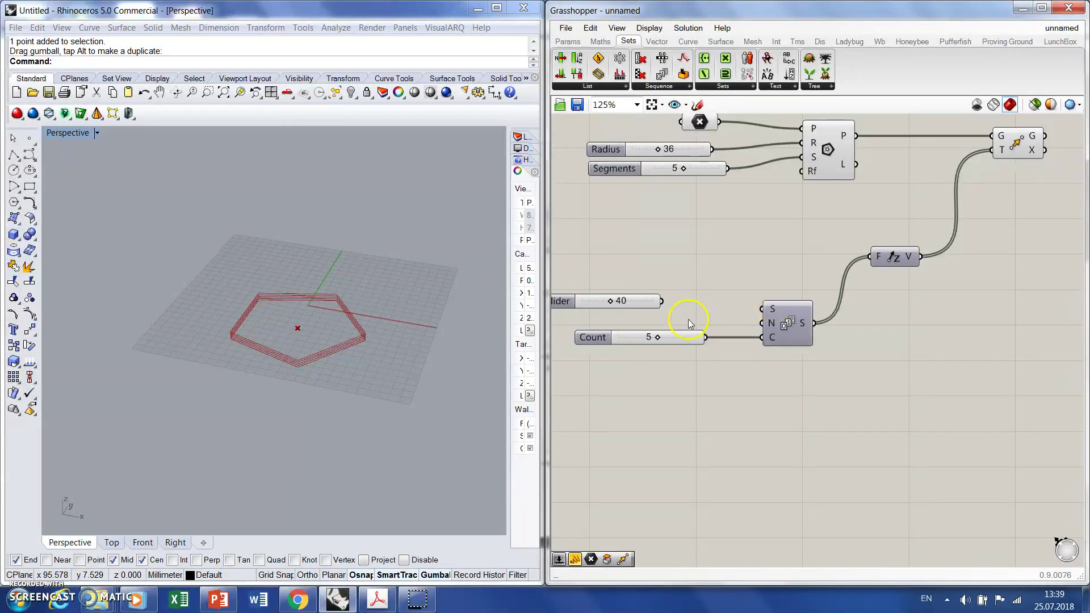
{"action": "left_click_drag", "start_coordinate": [662, 300], "coordinate": [762, 326]}
{"action": "left_click", "coordinate": [353, 428]}
{"action": "scroll", "coordinate": [353, 428], "scroll_direction": "down", "scroll_amount": 3}
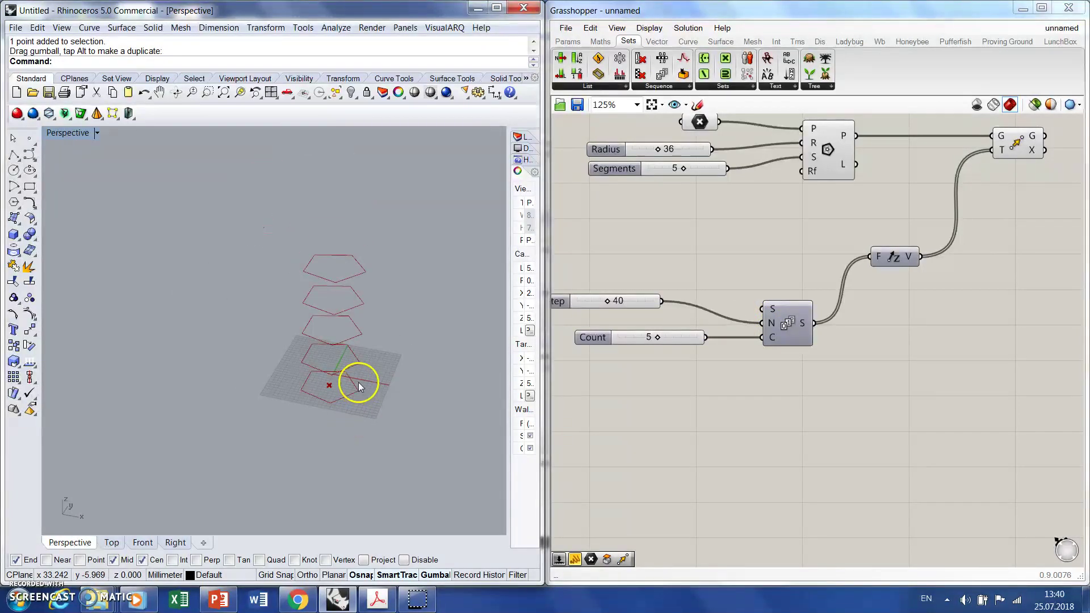
{"action": "scroll", "coordinate": [358, 384], "scroll_direction": "up", "scroll_amount": 3}
Swap the two Series sliders so 5 feeds Step and 40 feeds Count, with the Step slider placed above the Count slider
{"action": "left_click_drag", "start_coordinate": [659, 303], "coordinate": [762, 323]}
{"action": "left_click_drag", "start_coordinate": [557, 301], "coordinate": [581, 342]}
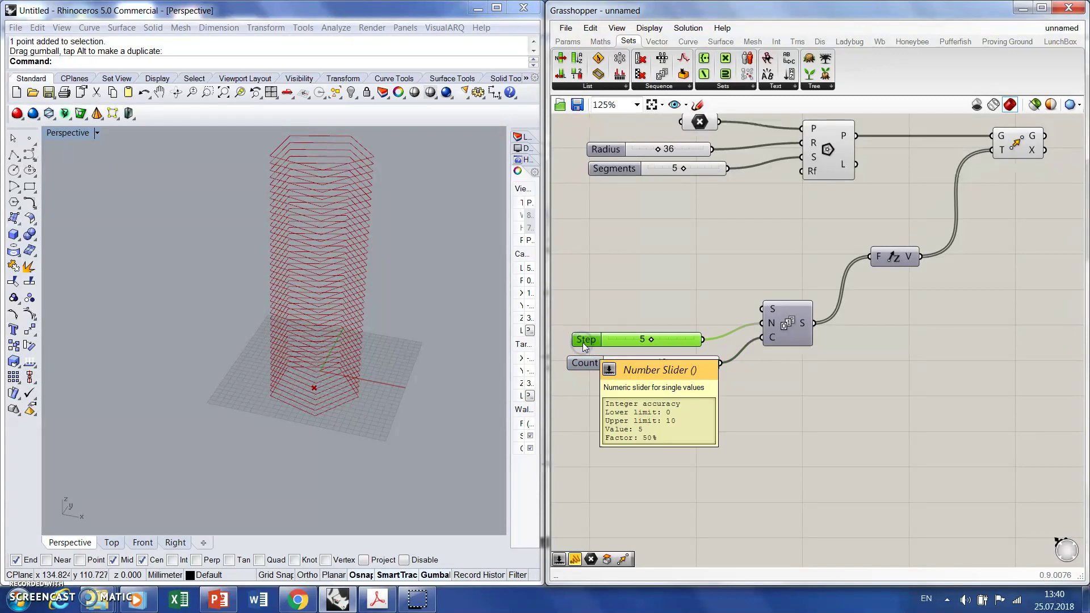
{"action": "mouse_move", "coordinate": [651, 340]}
{"action": "left_mouse_down"}
{"action": "mouse_move", "coordinate": [669, 339]}
{"action": "mouse_move", "coordinate": [628, 339]}
{"action": "mouse_move", "coordinate": [649, 338]}
{"action": "left_mouse_up"}
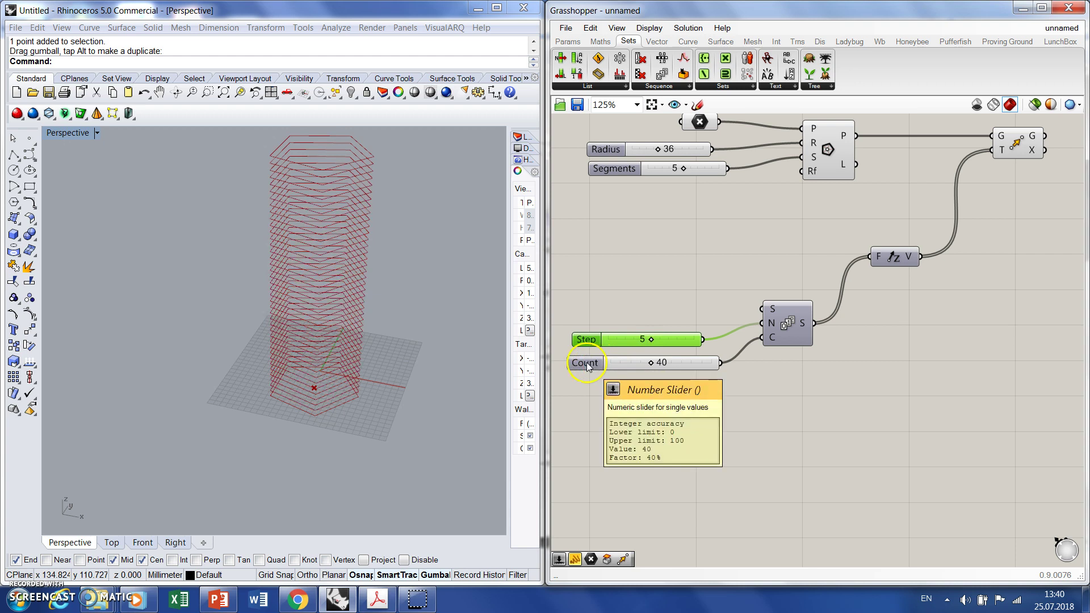
{"action": "mouse_move", "coordinate": [649, 363]}
{"action": "left_mouse_down"}
{"action": "mouse_move", "coordinate": [625, 359]}
{"action": "mouse_move", "coordinate": [648, 364]}
{"action": "left_mouse_up"}
{"action": "left_click", "coordinate": [637, 401]}
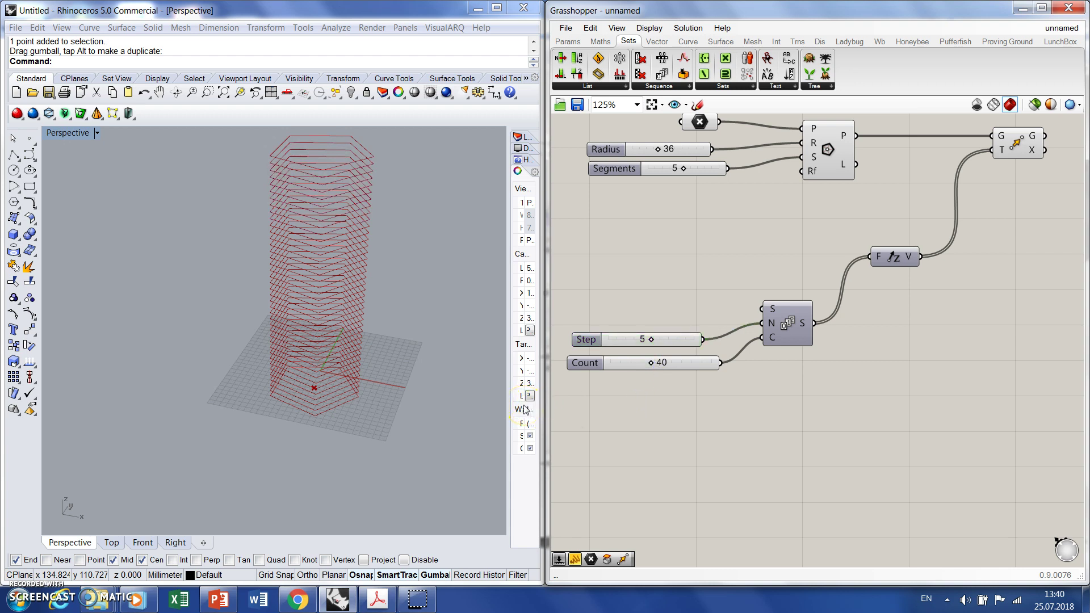
Add a Rotate component after the Move component
{"action": "mouse_move", "coordinate": [777, 313]}
{"action": "left_click", "coordinate": [795, 41]}
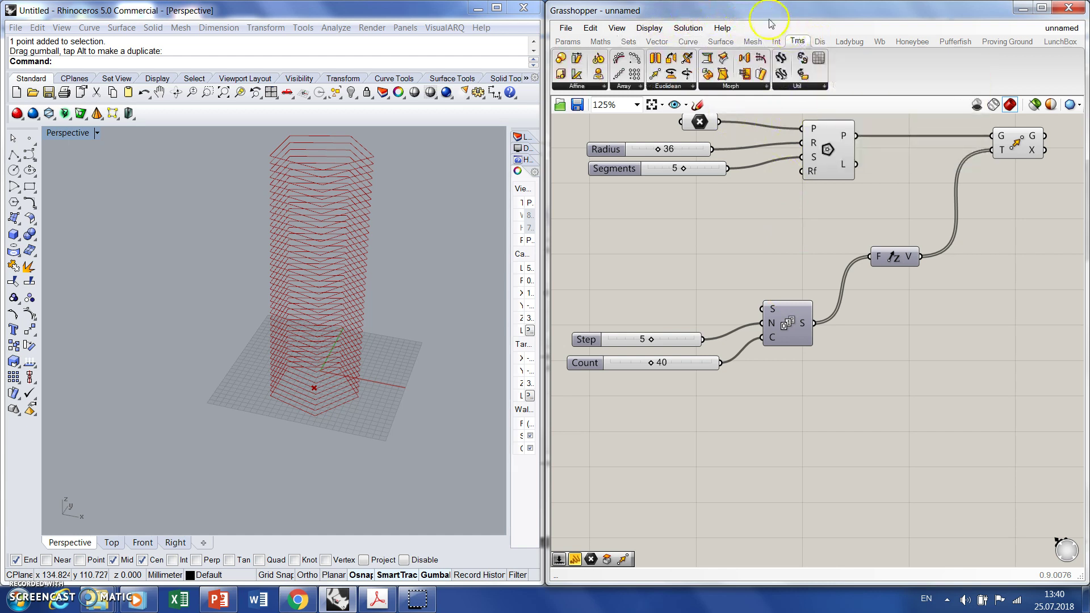
{"action": "left_click", "coordinate": [677, 87]}
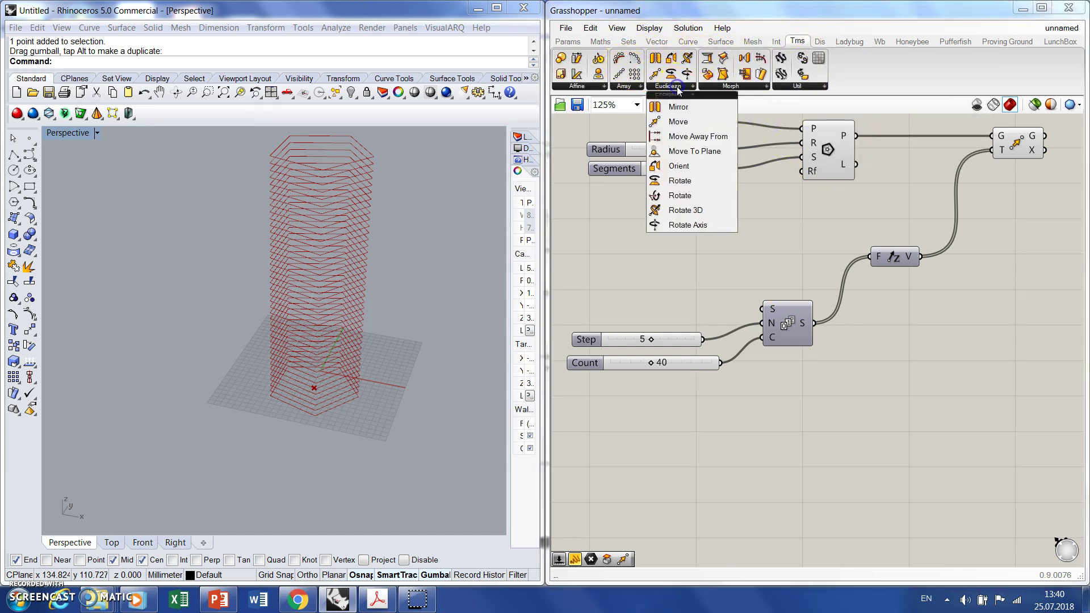
{"action": "left_click", "coordinate": [686, 181]}
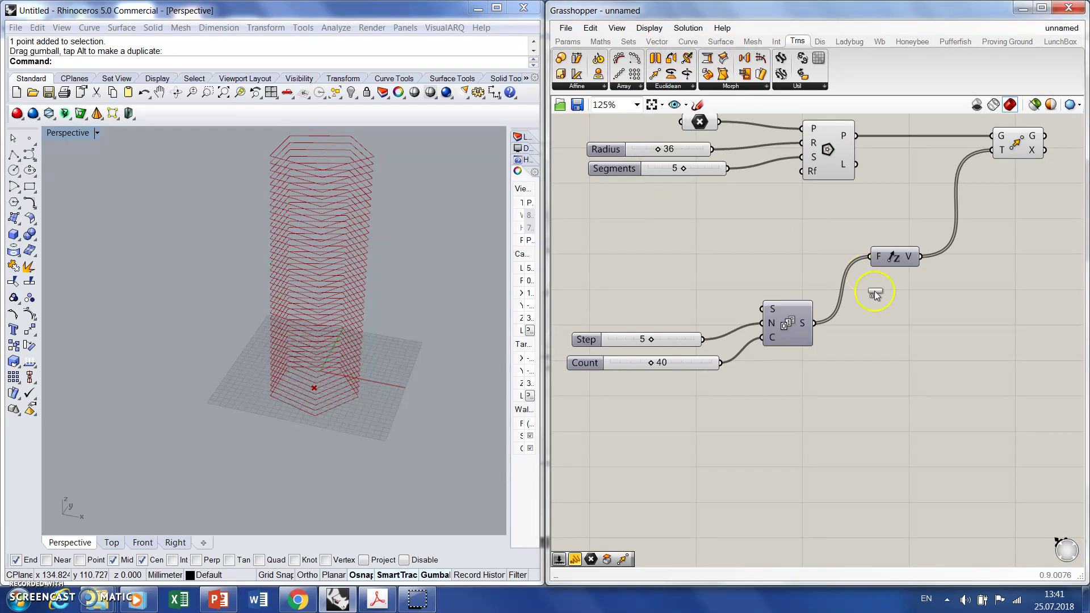
{"action": "scroll", "coordinate": [707, 300], "scroll_direction": "down", "scroll_amount": 4}
{"action": "scroll", "coordinate": [846, 233], "scroll_direction": "up", "scroll_amount": 3}
{"action": "left_click", "coordinate": [915, 267]}
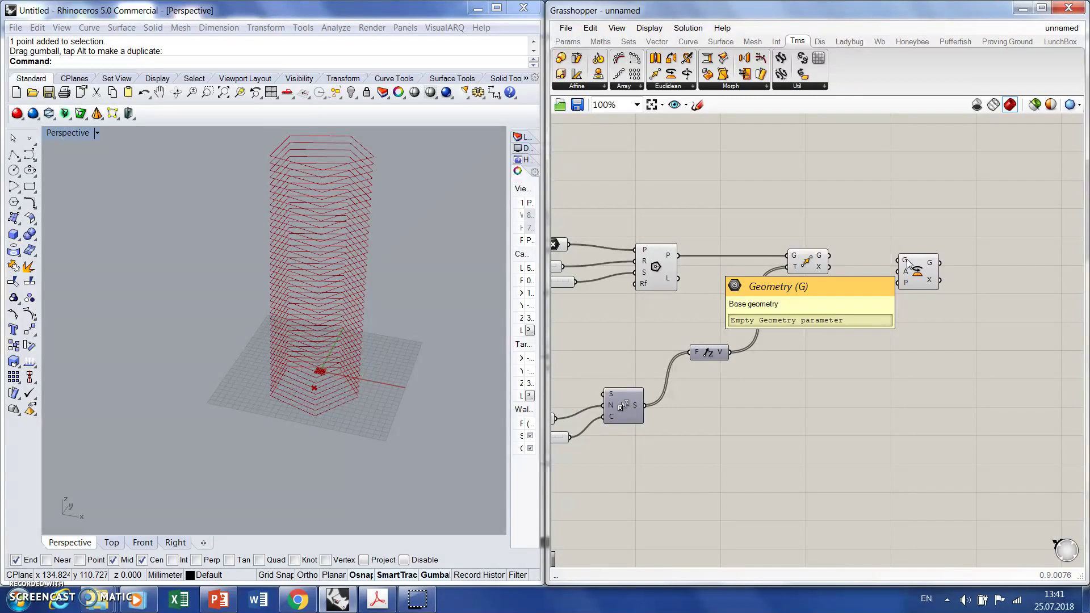
Connect the Move Geometry output to the Rotate Geometry input and align the Rotate component with Move
{"action": "left_click", "coordinate": [918, 271]}
{"action": "scroll", "coordinate": [918, 269], "scroll_direction": "up", "scroll_amount": 3}
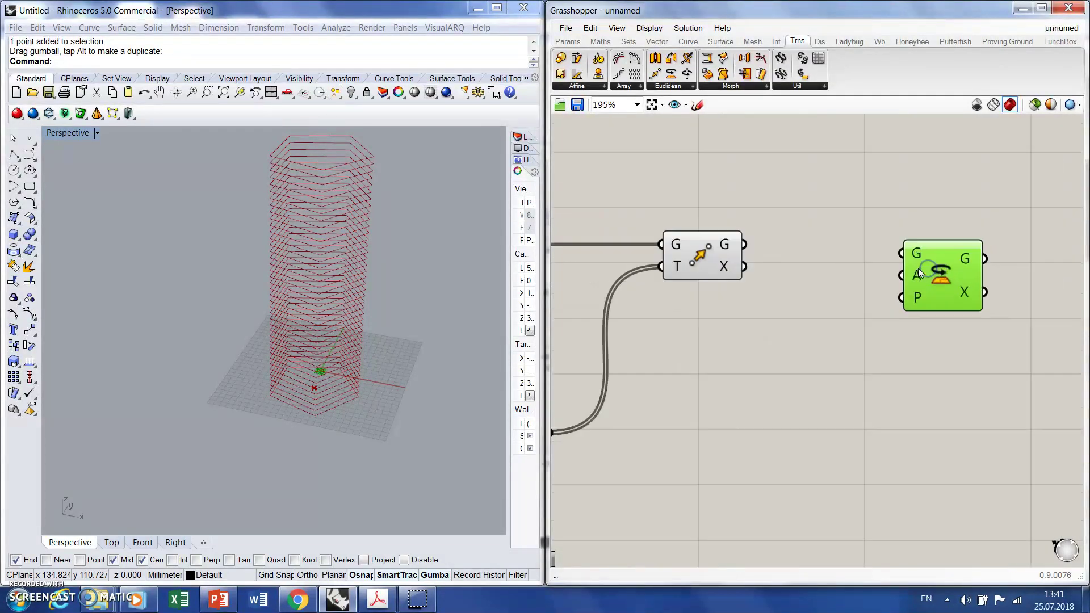
{"action": "left_click_drag", "start_coordinate": [745, 244], "coordinate": [903, 254]}
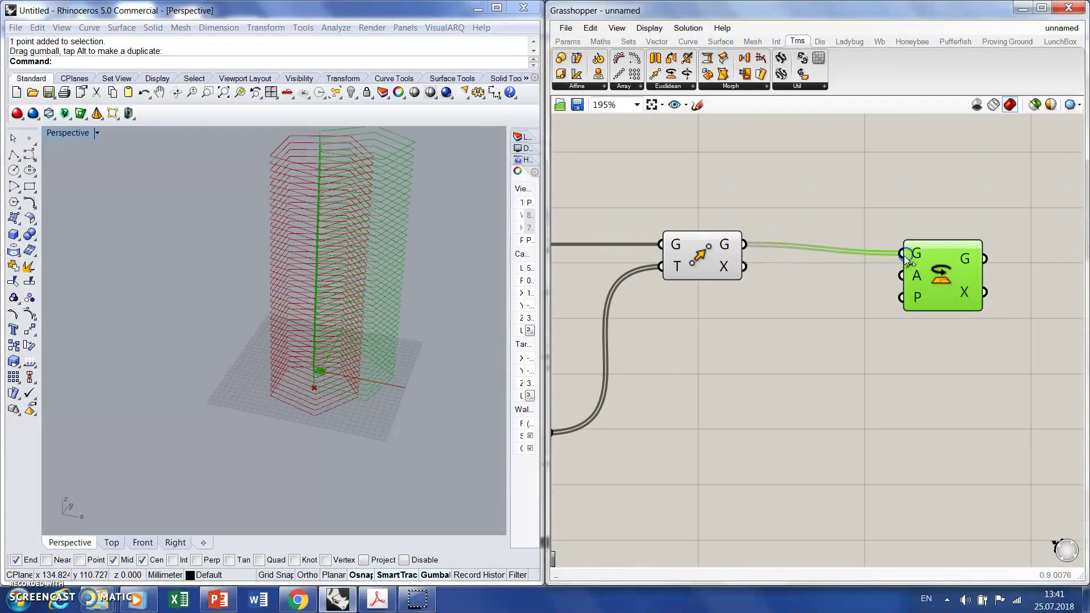
{"action": "right_click_drag", "start_coordinate": [377, 324], "coordinate": [402, 302]}
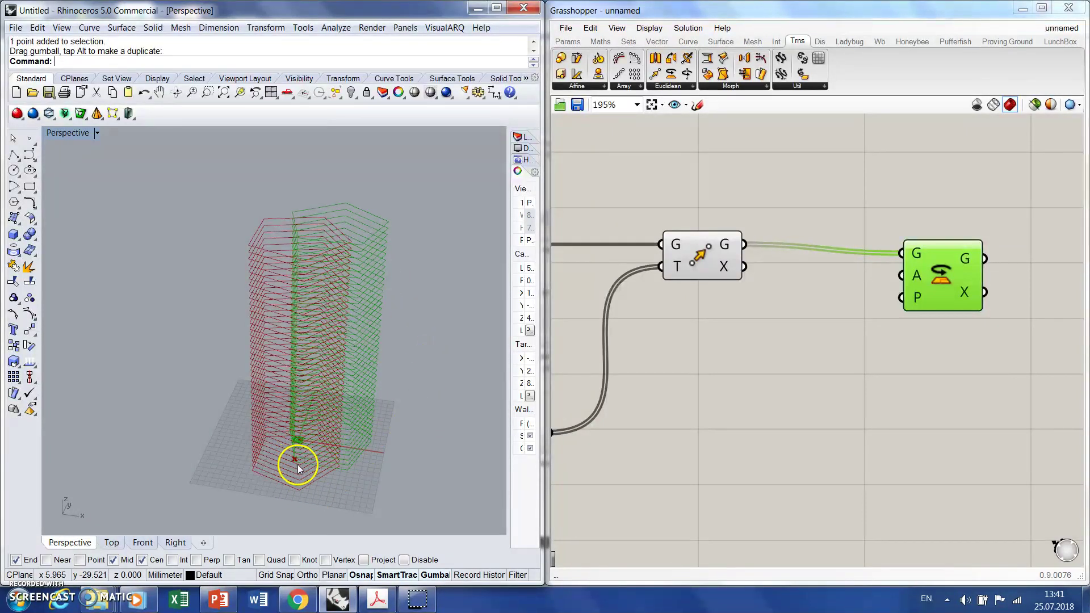
{"action": "left_click_drag", "start_coordinate": [951, 305], "coordinate": [957, 281]}
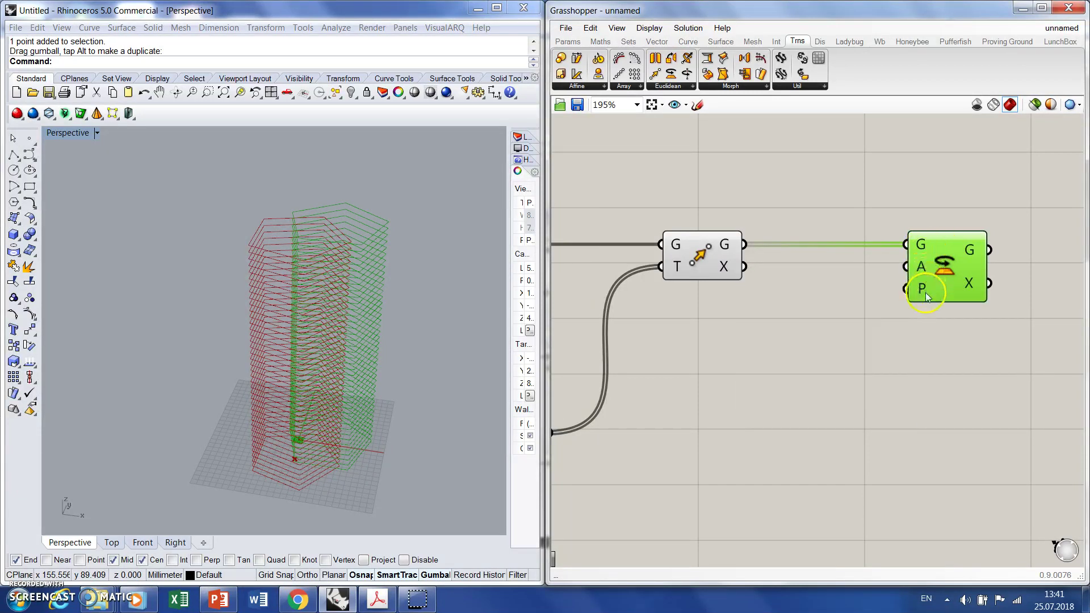
Add an Area component between Move and Rotate and connect the Move Geometry output to its Geometry input
{"action": "mouse_move", "coordinate": [925, 292]}
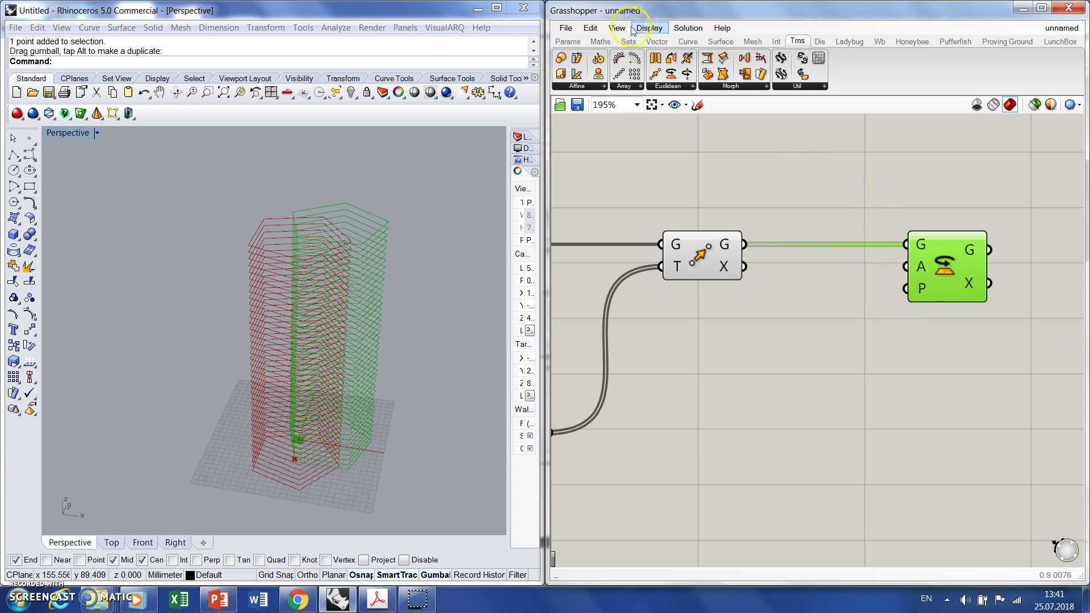
{"action": "left_click", "coordinate": [721, 41]}
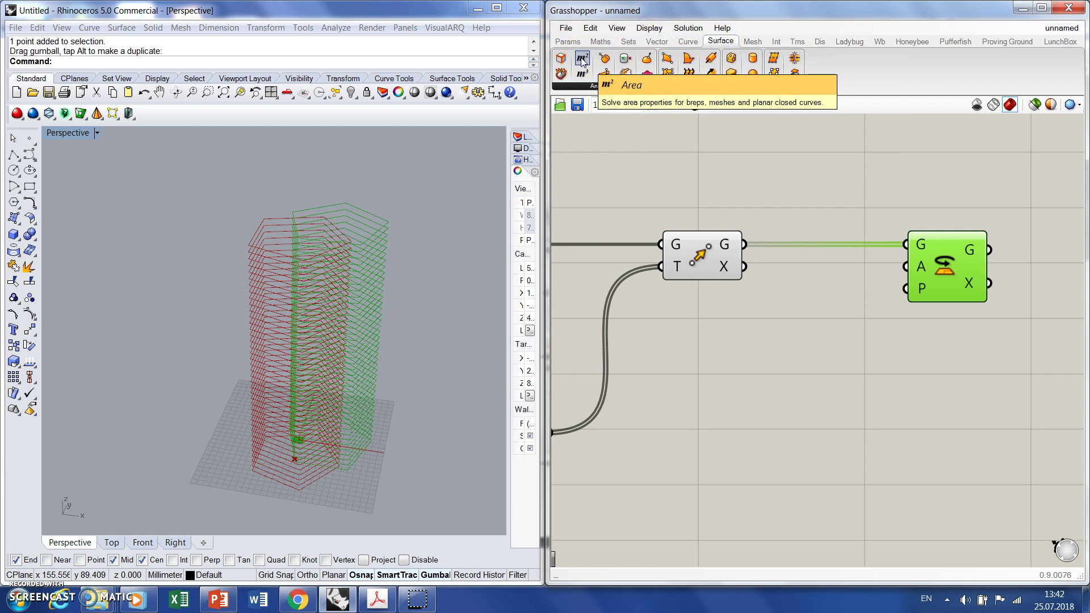
{"action": "left_click_drag", "start_coordinate": [582, 60], "coordinate": [813, 424]}
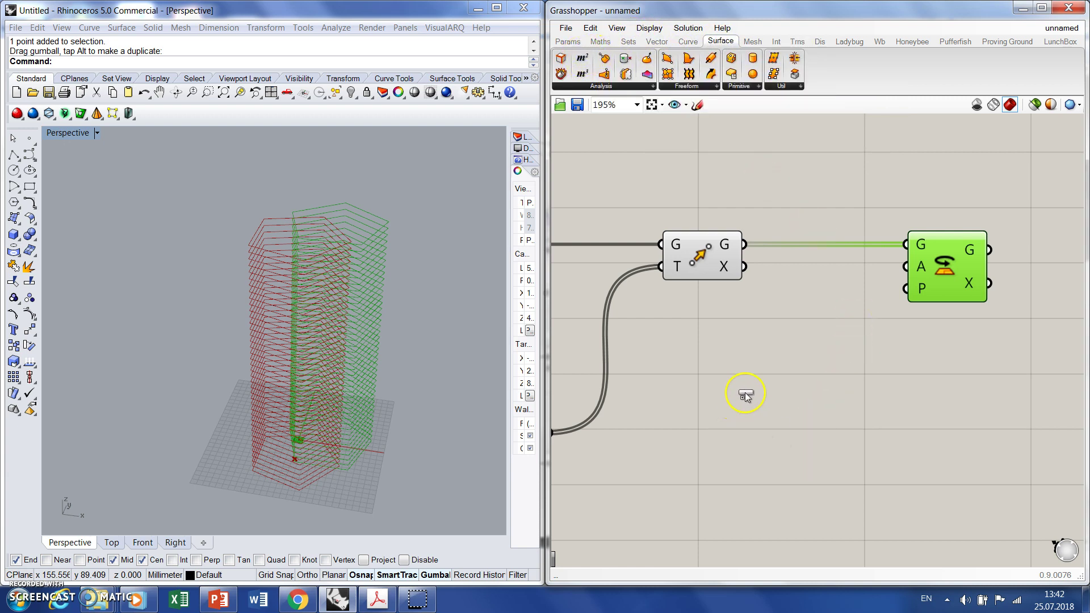
{"action": "left_click_drag", "start_coordinate": [745, 393], "coordinate": [766, 381]}
{"action": "left_click_drag", "start_coordinate": [744, 244], "coordinate": [1014, 263]}
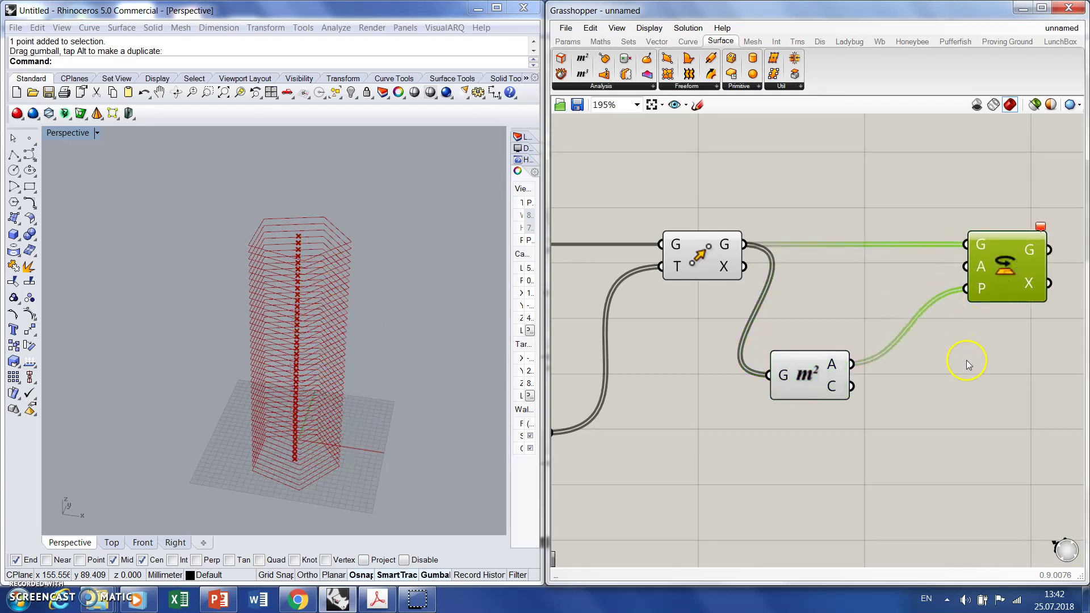
Connect the Area component's Centroid output to the Rotate Plane input, replacing the Area output, and shift the Area component slightly
{"action": "left_click", "coordinate": [885, 366]}
{"action": "left_click_drag", "start_coordinate": [851, 386], "coordinate": [965, 288]}
{"action": "left_click_drag", "start_coordinate": [788, 373], "coordinate": [817, 369]}
{"action": "left_click", "coordinate": [983, 268]}
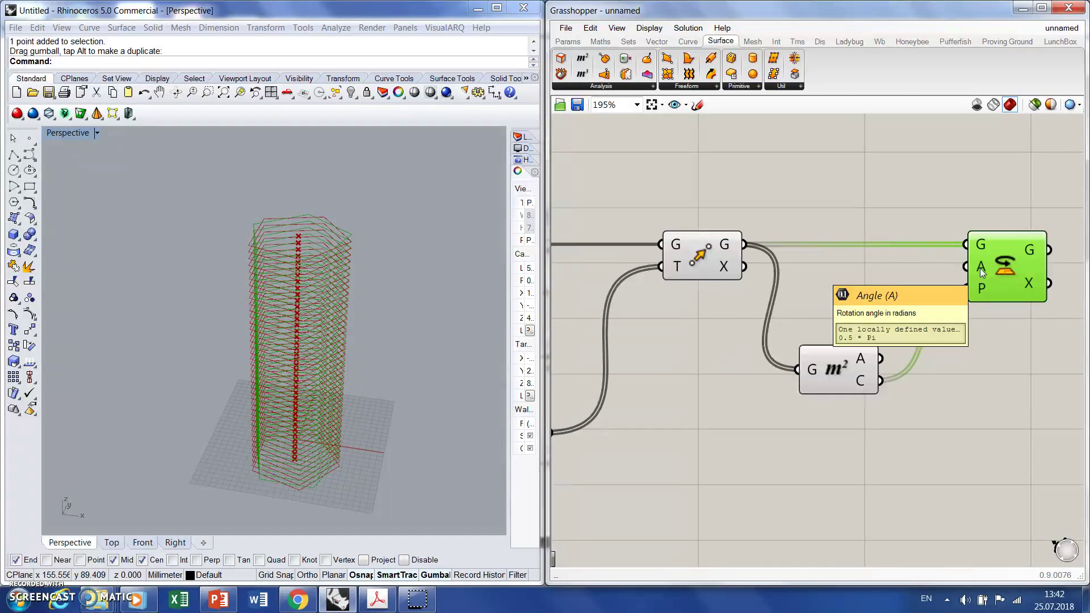
{"action": "left_click", "coordinate": [966, 290]}
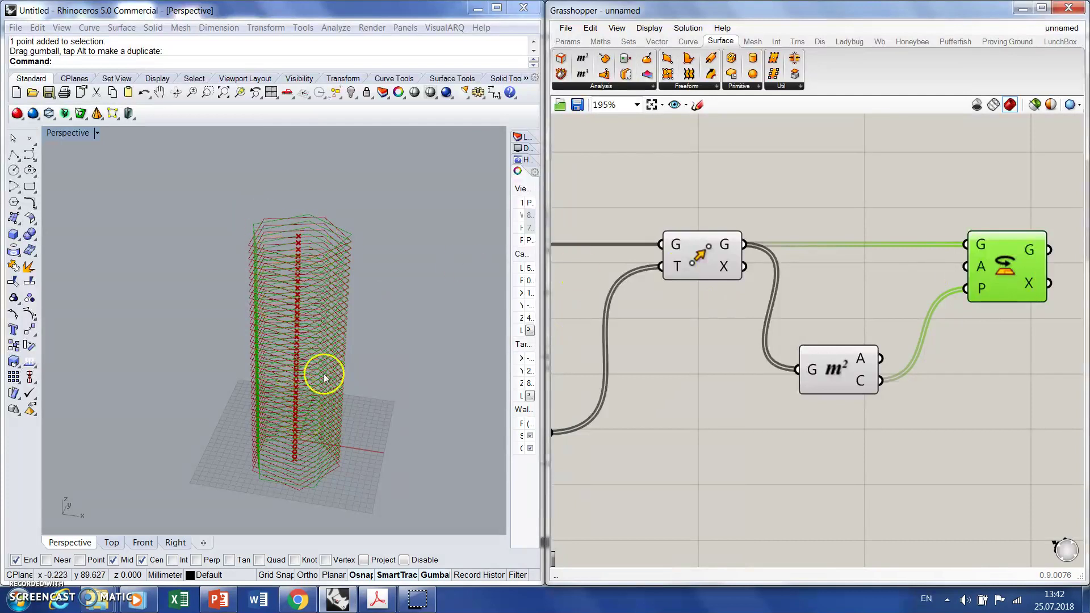
{"action": "left_click", "coordinate": [835, 375]}
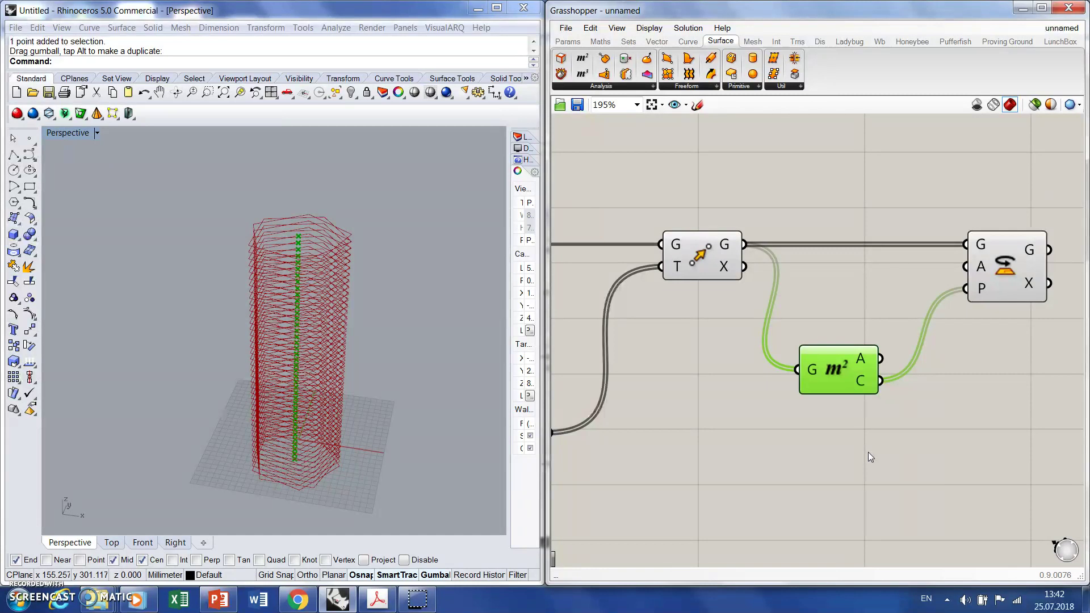
Add a Series component below the Area component
{"action": "left_click", "coordinate": [678, 130]}
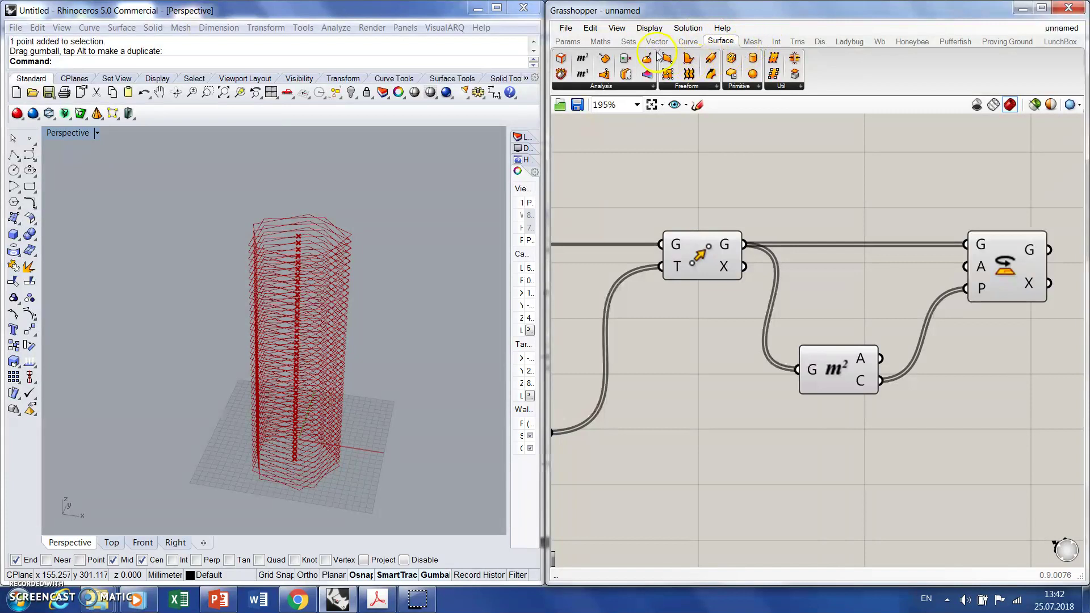
{"action": "left_click", "coordinate": [627, 42]}
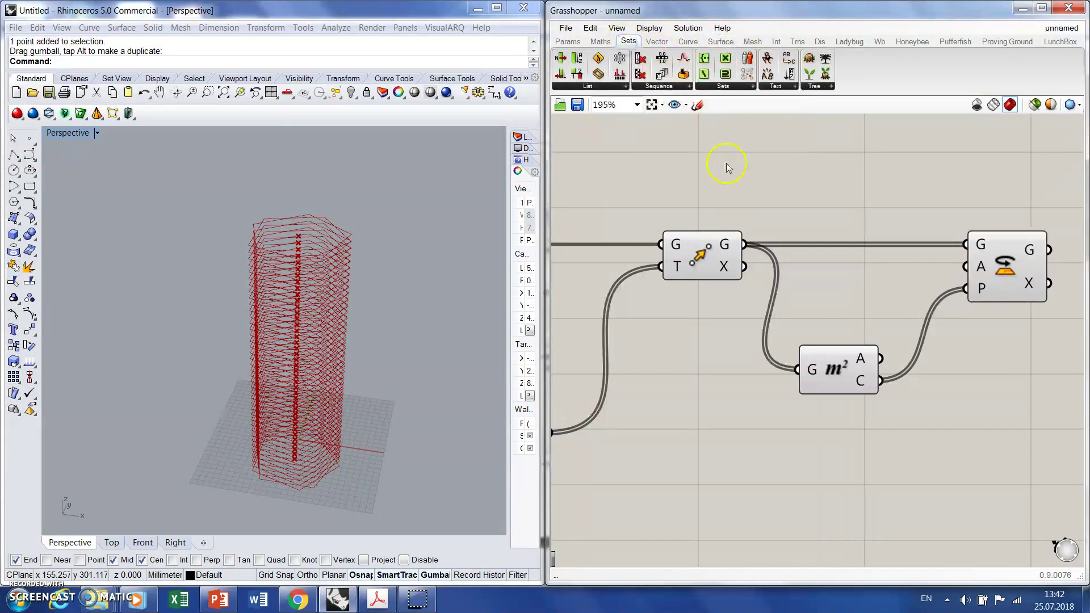
{"action": "left_click", "coordinate": [661, 87]}
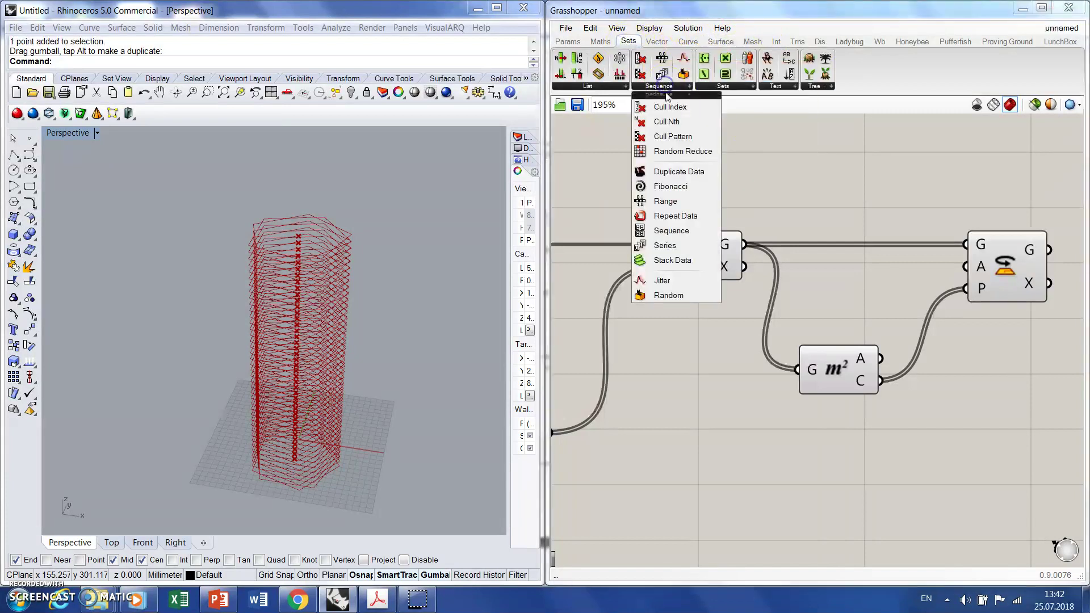
{"action": "left_click", "coordinate": [684, 246]}
{"action": "scroll", "coordinate": [696, 256], "scroll_direction": "down", "scroll_amount": 3}
{"action": "scroll", "coordinate": [794, 357], "scroll_direction": "up", "scroll_amount": 3}
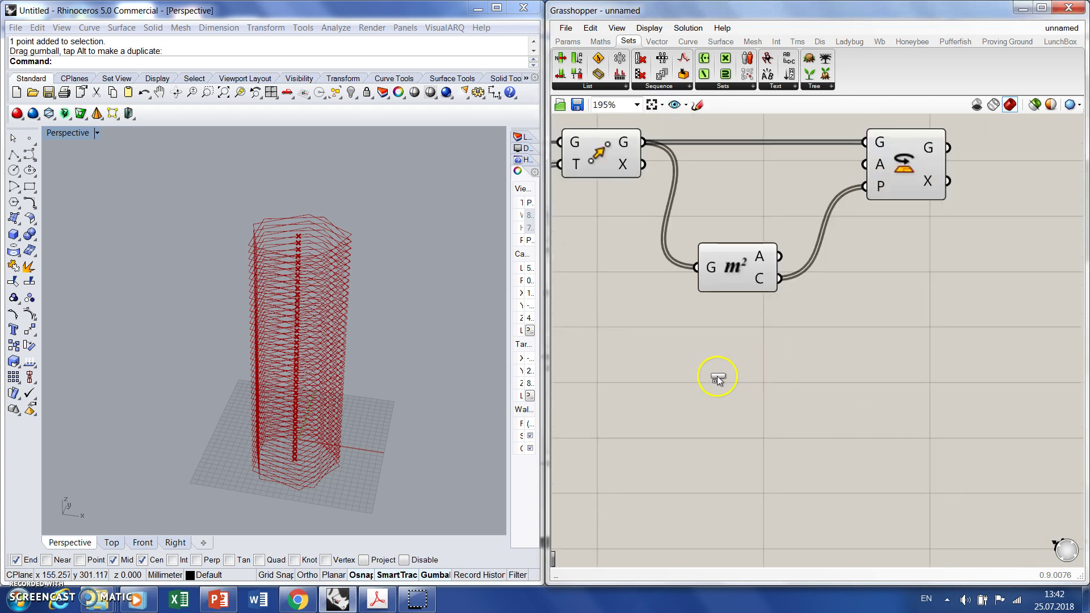
{"action": "left_click", "coordinate": [674, 377]}
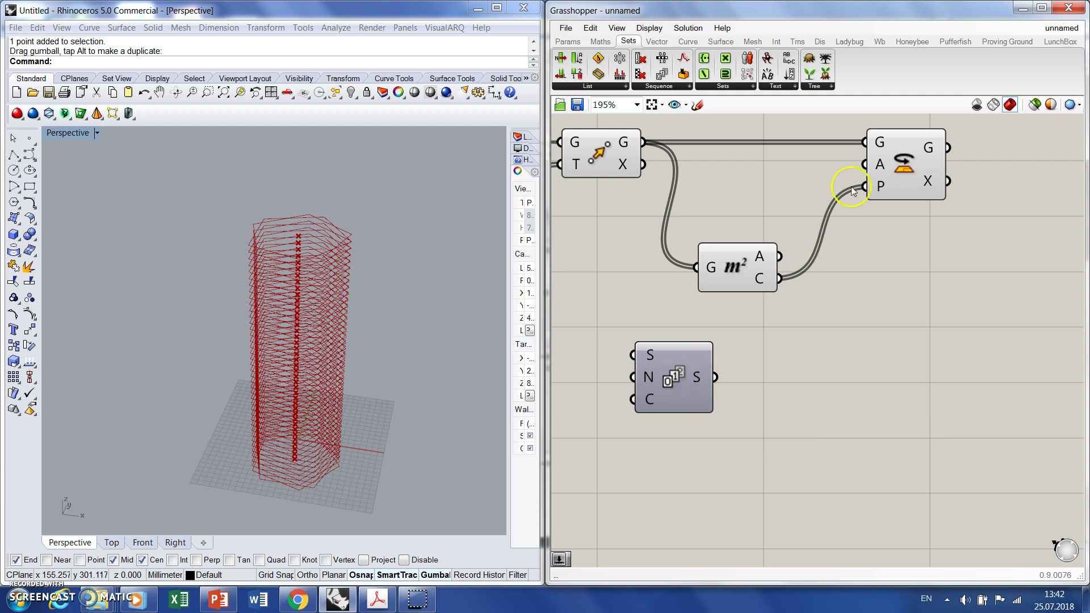
Connect the existing count slider of 40 to the new Series component's Count input
{"action": "mouse_move", "coordinate": [878, 168]}
{"action": "mouse_move", "coordinate": [651, 403]}
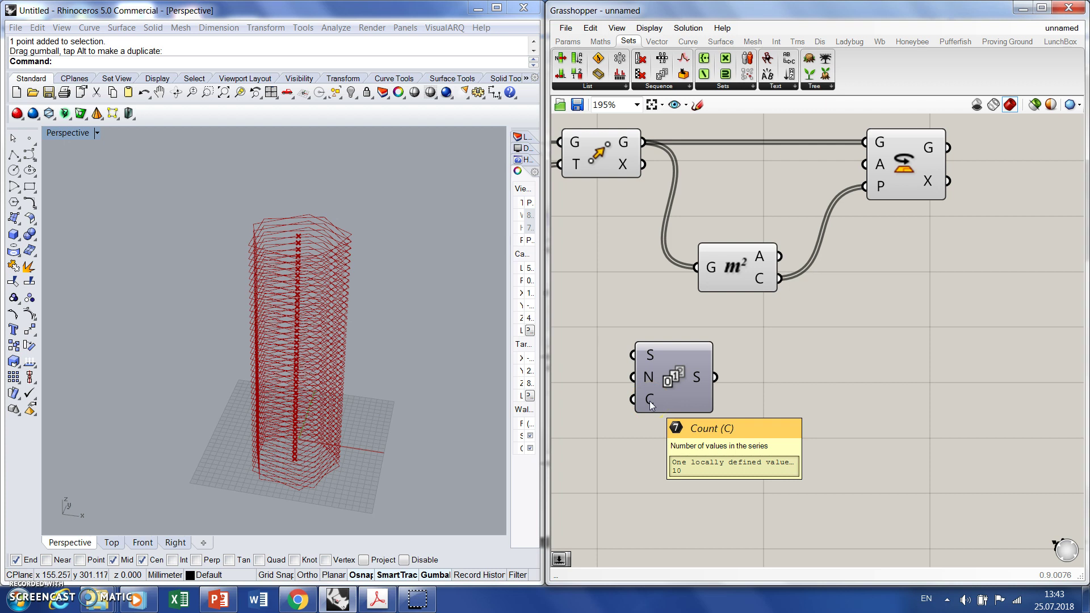
{"action": "scroll", "coordinate": [663, 390], "scroll_direction": "down", "scroll_amount": 10}
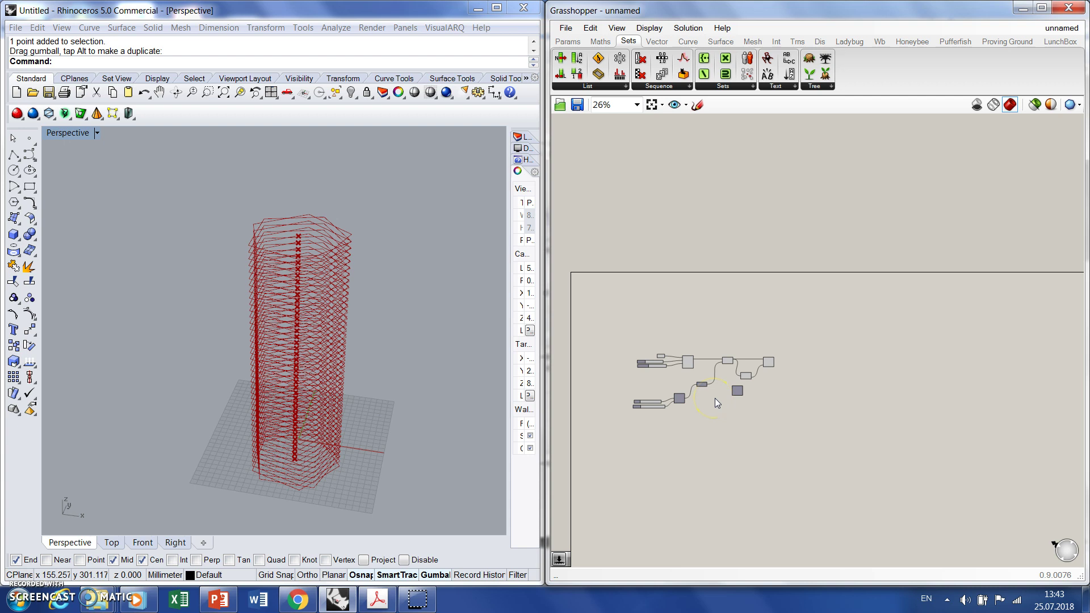
{"action": "scroll", "coordinate": [687, 399], "scroll_direction": "up", "scroll_amount": 6}
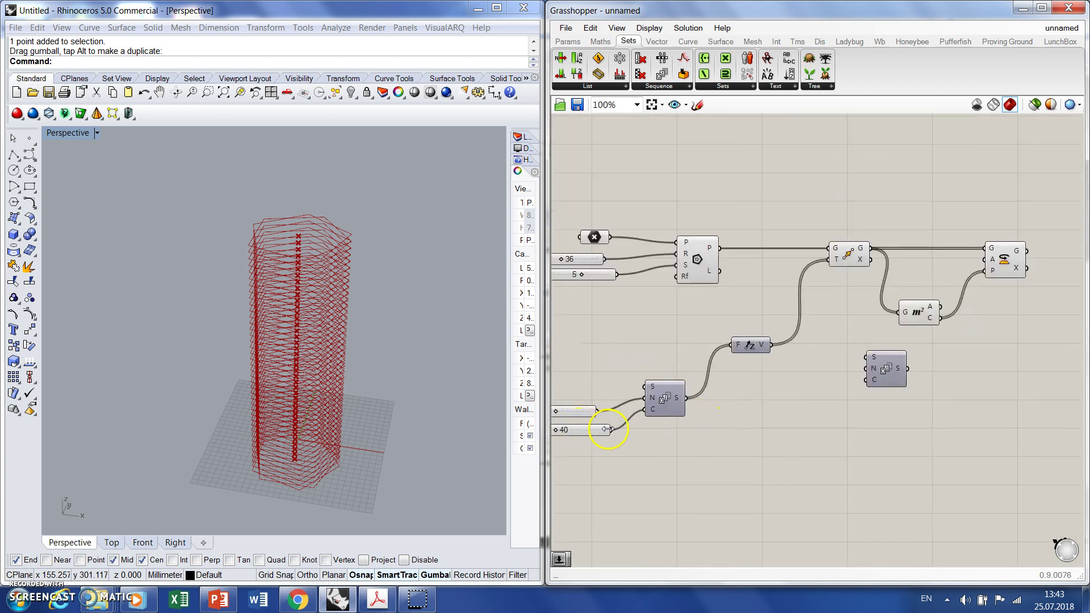
{"action": "scroll", "coordinate": [629, 430], "scroll_direction": "down", "scroll_amount": 2}
{"action": "left_click_drag", "start_coordinate": [624, 432], "coordinate": [848, 400]}
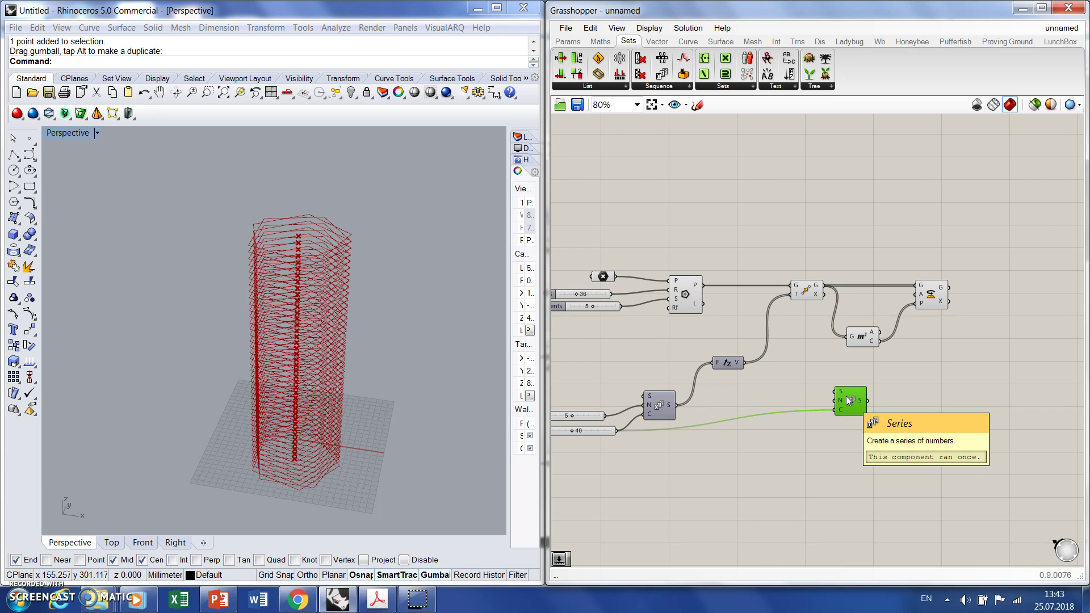
Add a number slider with value 0.047, connect it to the new Series' Step input, and align it with that input
{"action": "scroll", "coordinate": [845, 396], "scroll_direction": "up", "scroll_amount": 5}
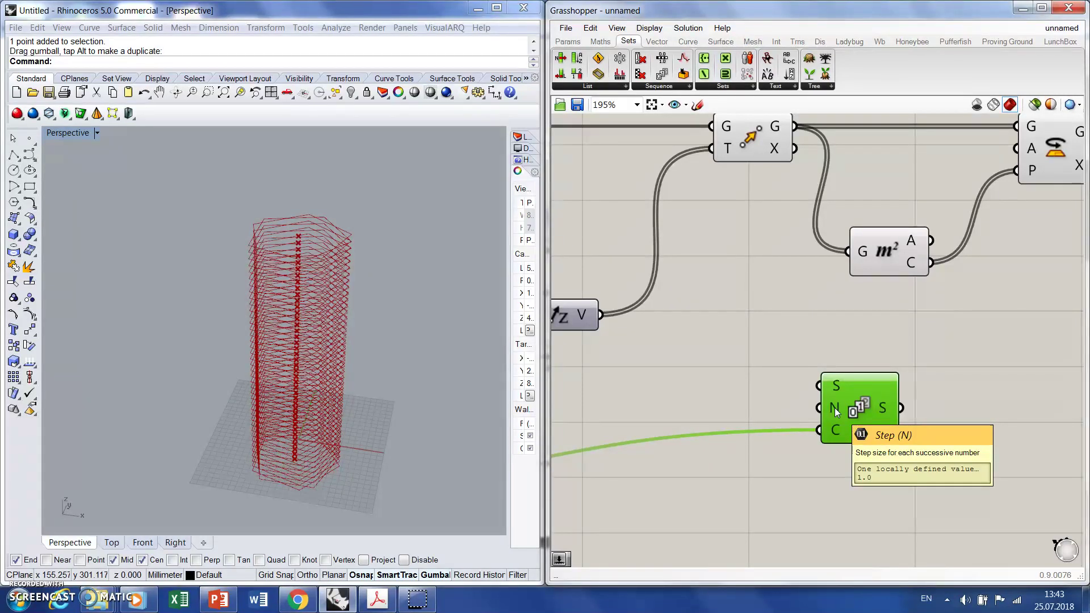
{"action": "left_click", "coordinate": [678, 396]}
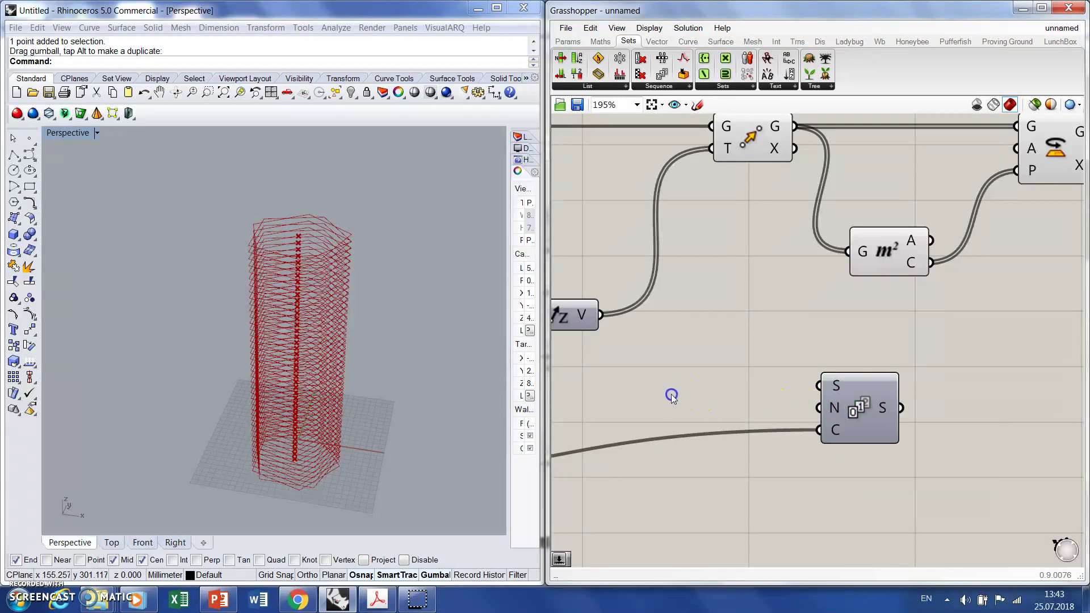
{"action": "double_click", "coordinate": [671, 394]}
{"action": "type", "text": "0."}
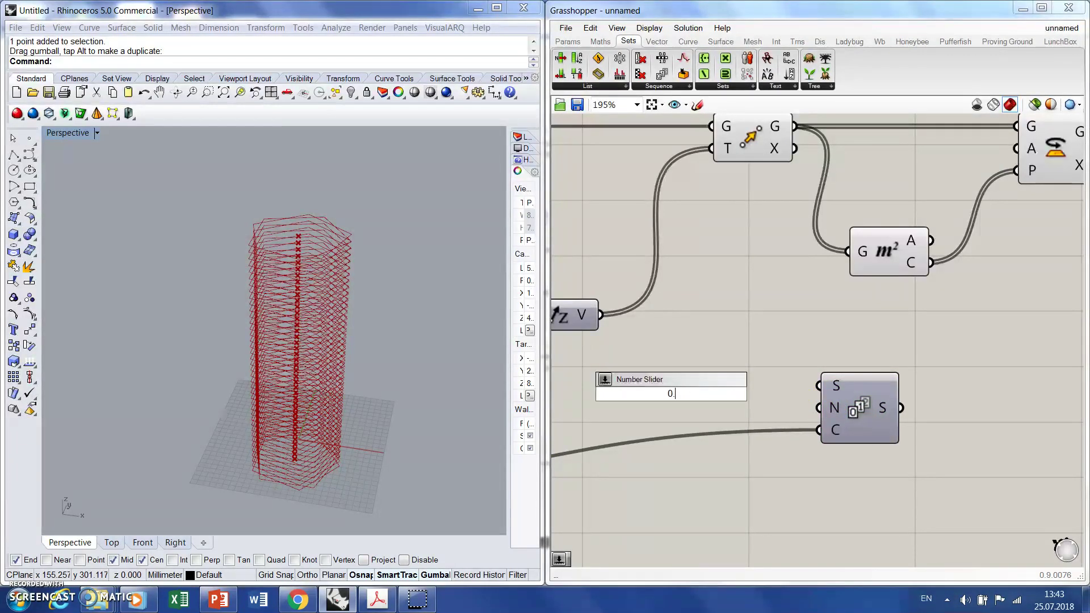
{"action": "type", "text": "047"}
{"action": "key", "text": "Return"}
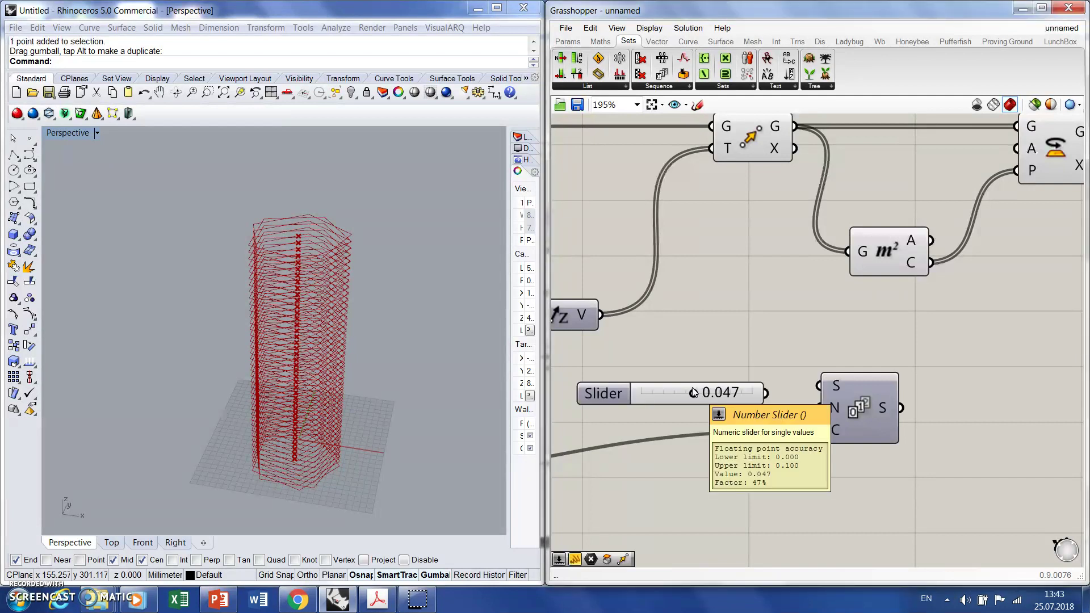
{"action": "left_click_drag", "start_coordinate": [766, 394], "coordinate": [818, 408]}
{"action": "left_click_drag", "start_coordinate": [581, 396], "coordinate": [578, 410]}
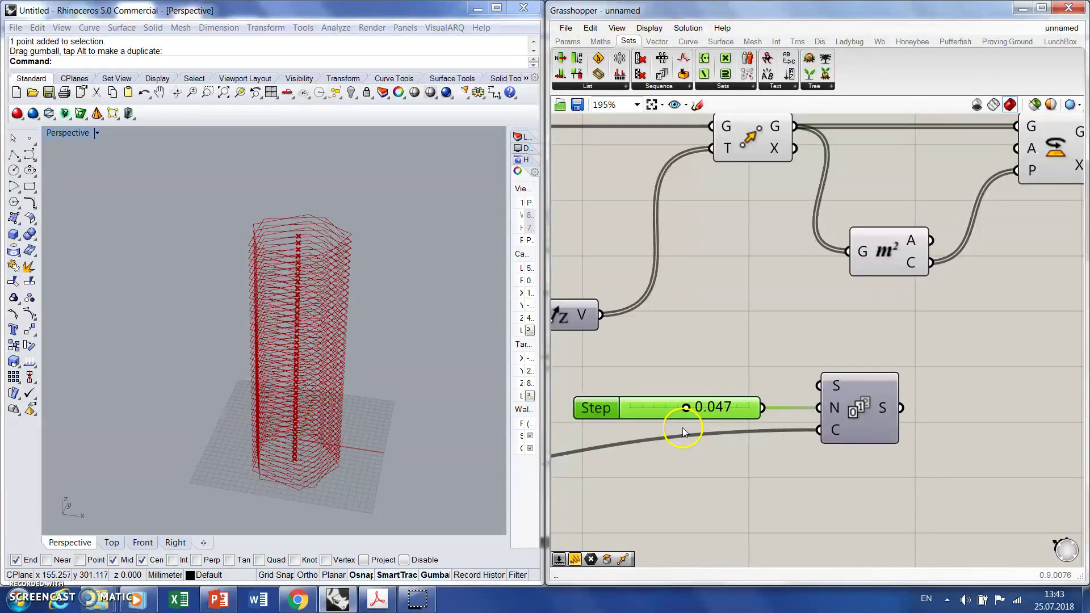
Examine the available options for the Rotate component's Angle input, including Degrees and Expression
{"action": "scroll", "coordinate": [704, 363], "scroll_direction": "down", "scroll_amount": 3}
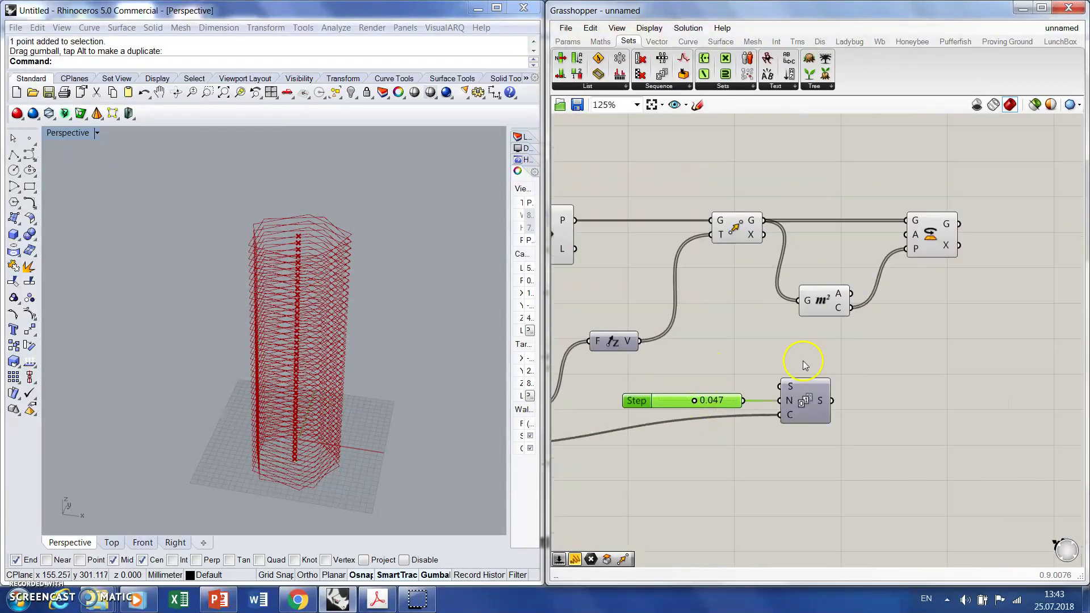
{"action": "right_click", "coordinate": [916, 237]}
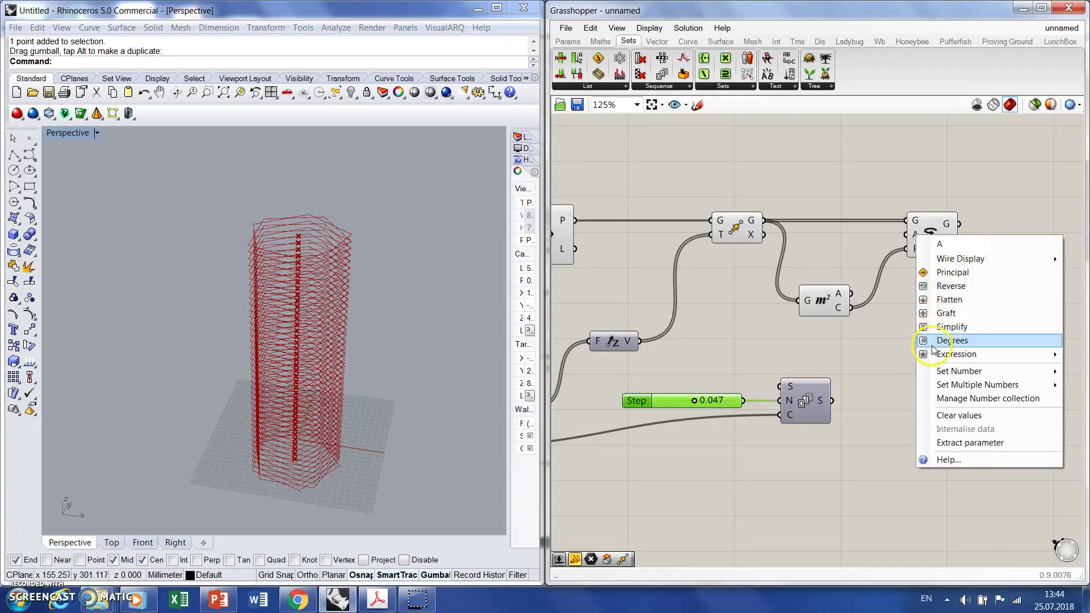
{"action": "mouse_move", "coordinate": [955, 356]}
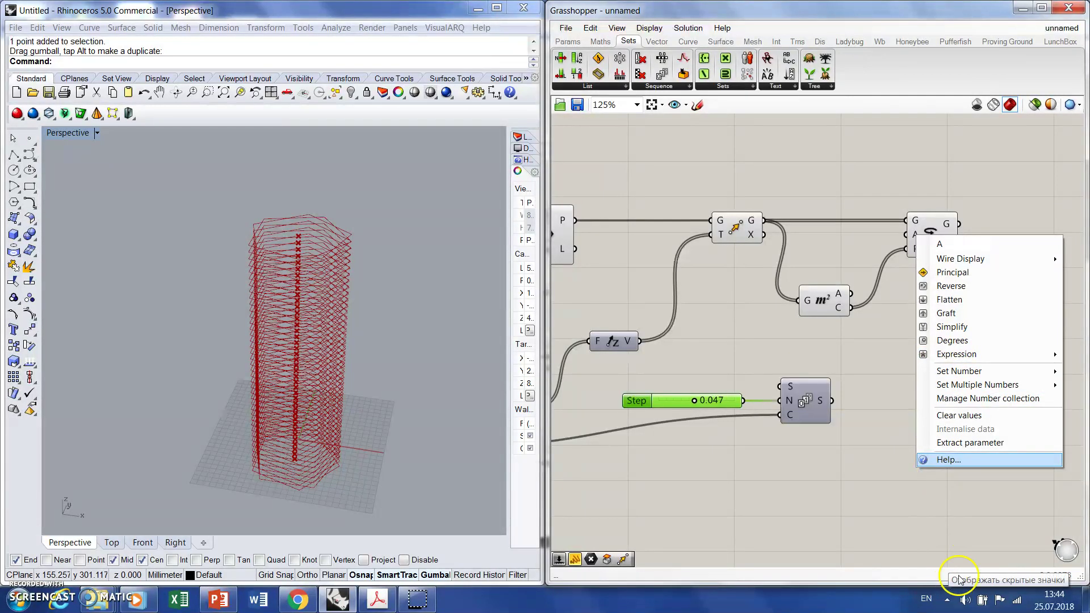
{"action": "left_click", "coordinate": [781, 445]}
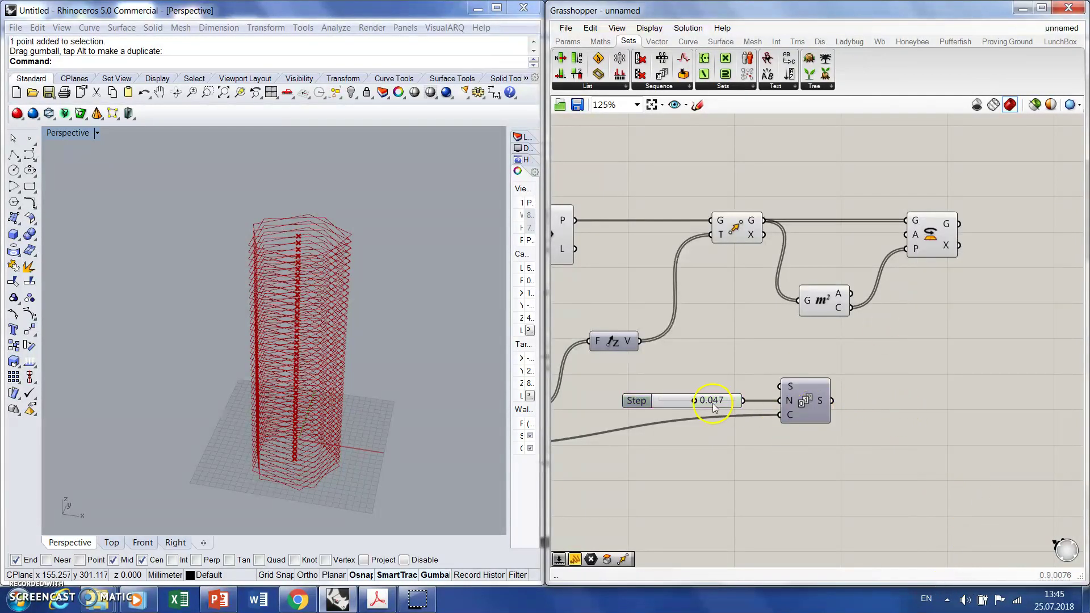
Add a Panel fed by the new Series output, enlarge it, and place it beside the Series component
{"action": "double_click", "coordinate": [929, 452]}
{"action": "type", "text": "panel"}
{"action": "key", "text": "Return"}
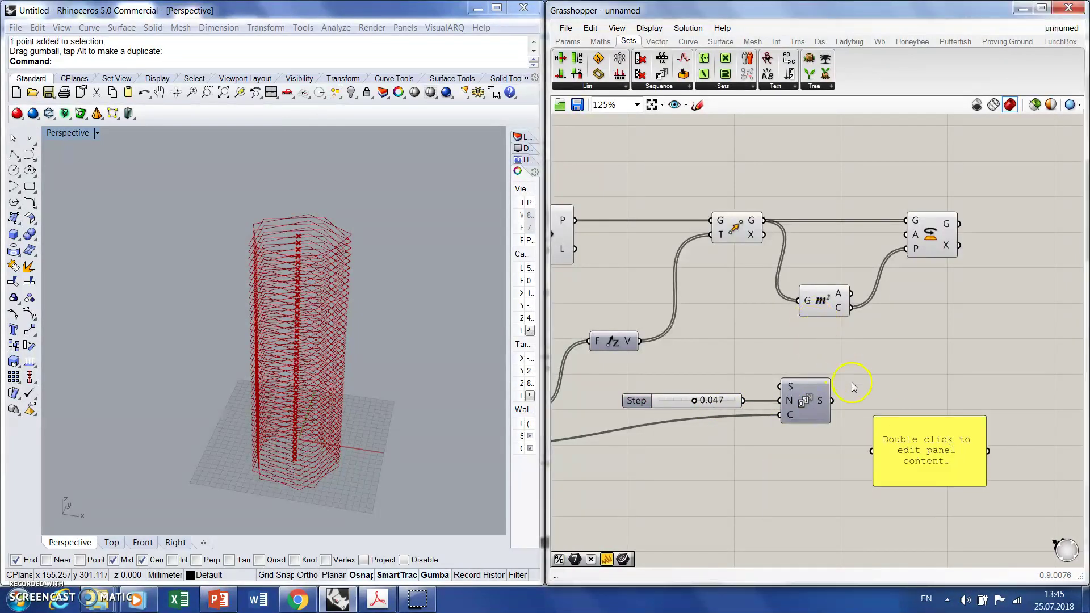
{"action": "left_click_drag", "start_coordinate": [834, 399], "coordinate": [871, 455]}
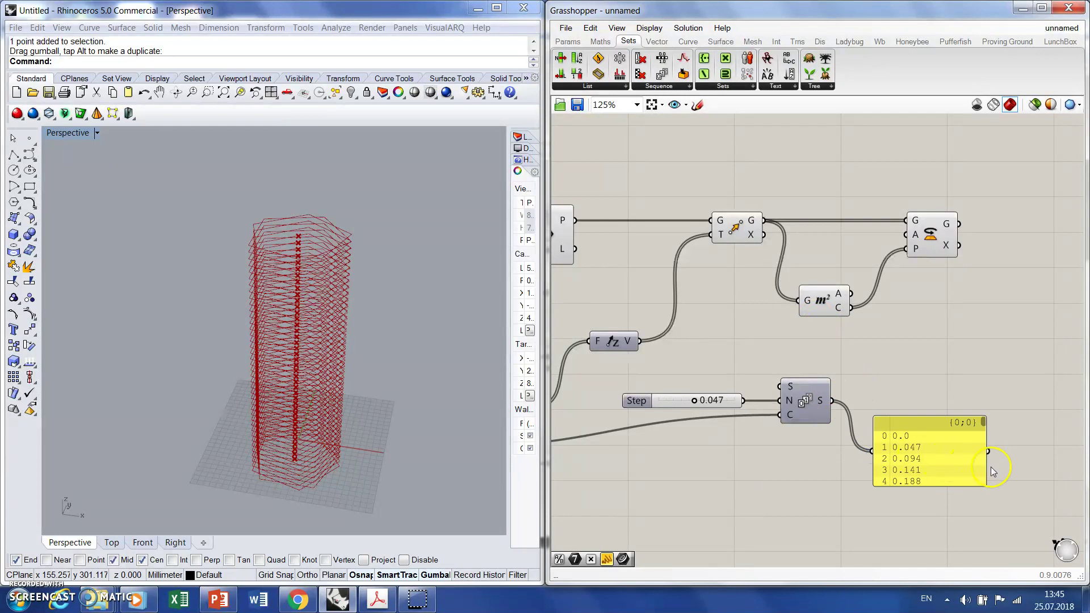
{"action": "left_click_drag", "start_coordinate": [959, 489], "coordinate": [963, 551]}
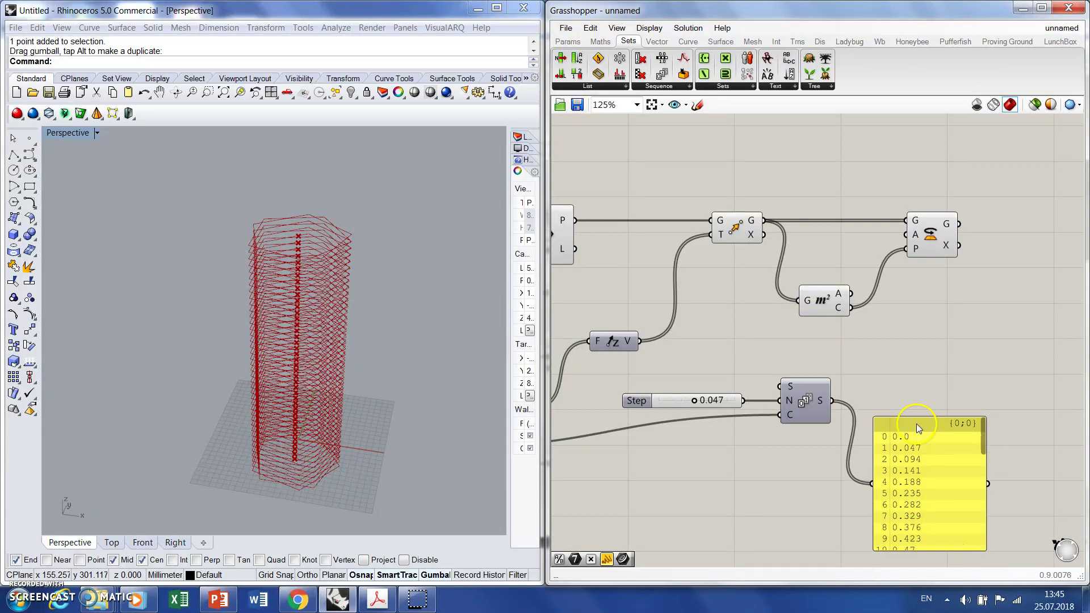
{"action": "left_click_drag", "start_coordinate": [918, 427], "coordinate": [949, 398]}
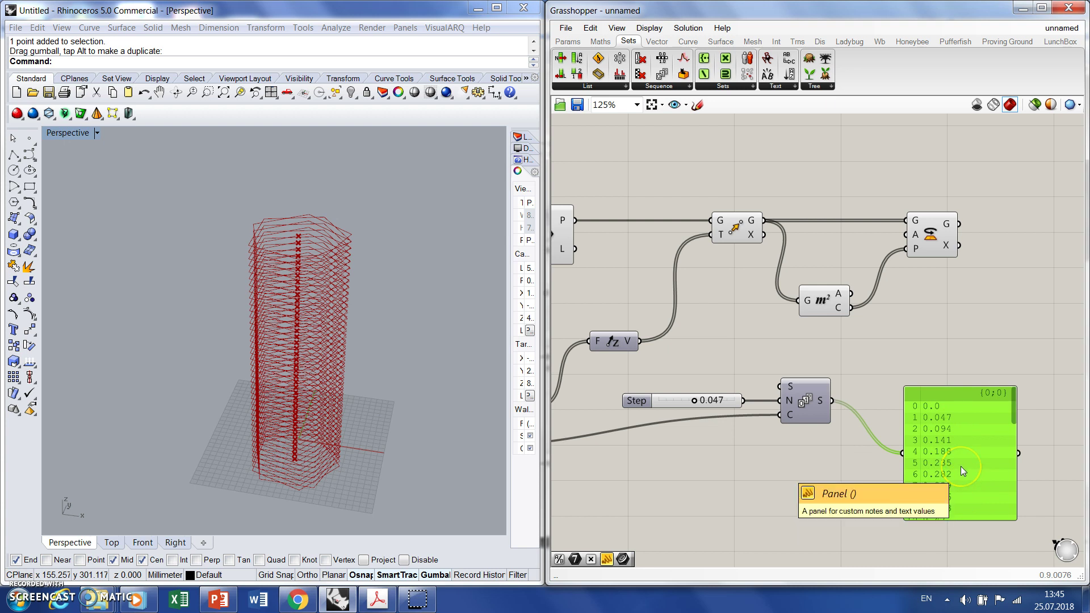
Connect the new Series output to the Rotate component's Angle input and shift the panel clear of the wires
{"action": "left_click", "coordinate": [818, 413]}
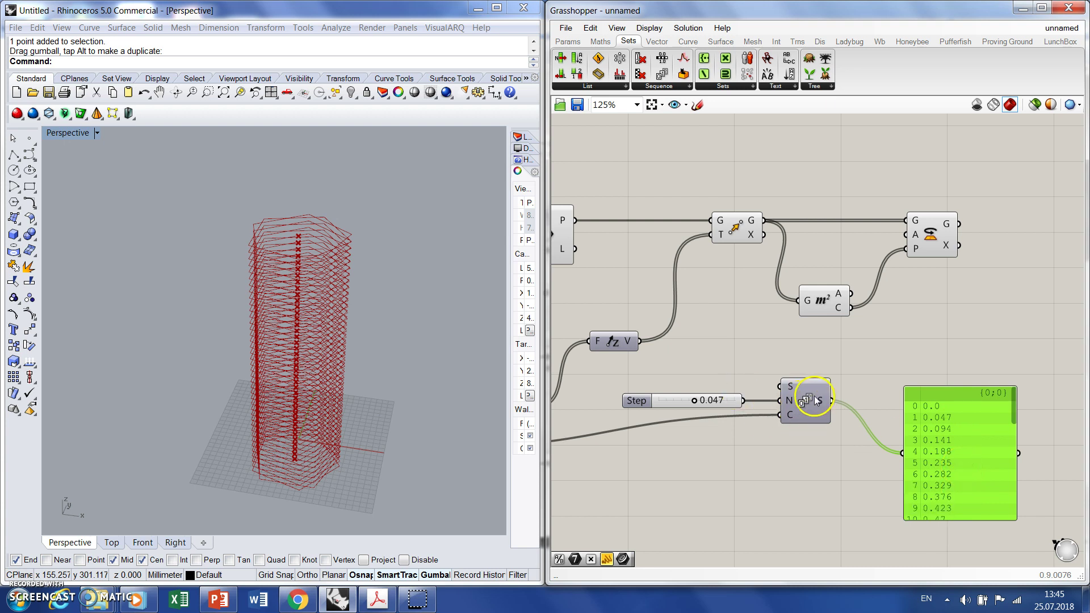
{"action": "mouse_move", "coordinate": [785, 411]}
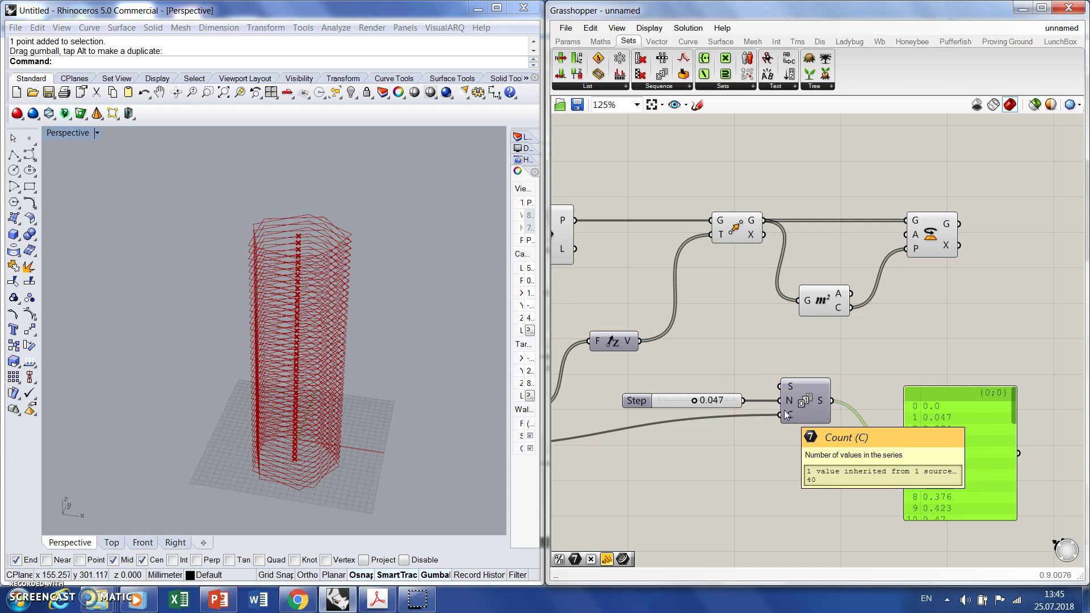
{"action": "left_click", "coordinate": [791, 386]}
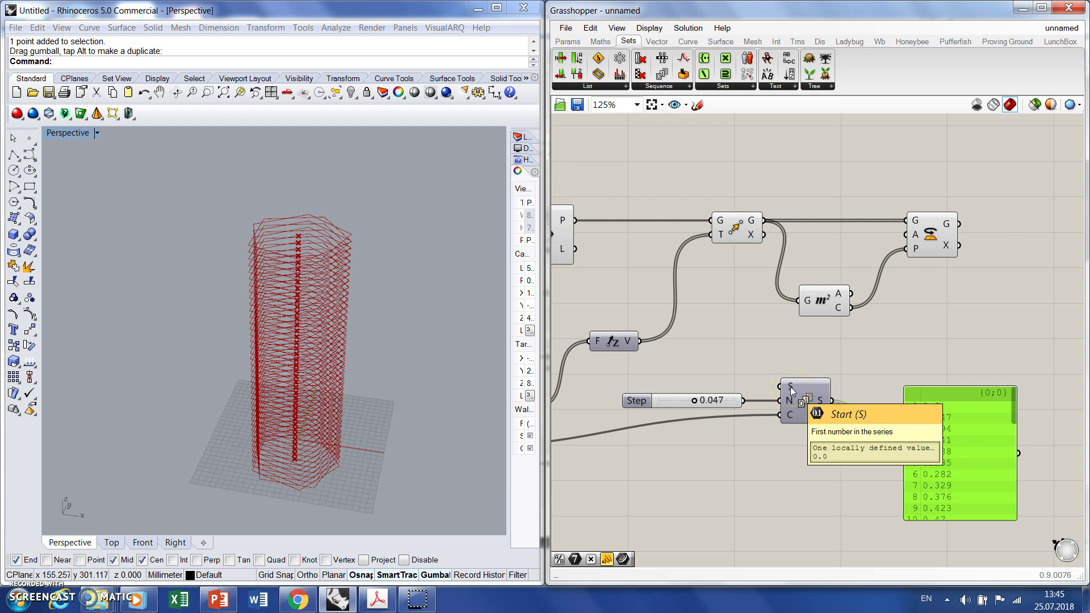
{"action": "left_click", "coordinate": [821, 389]}
{"action": "left_click_drag", "start_coordinate": [833, 405], "coordinate": [906, 229]}
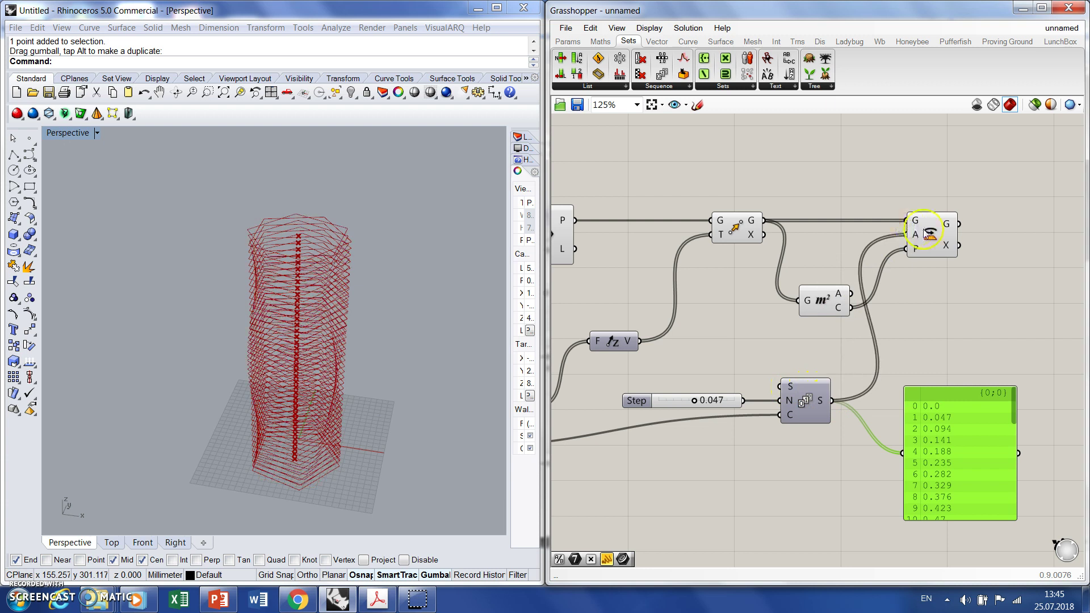
{"action": "left_click_drag", "start_coordinate": [978, 486], "coordinate": [990, 515]}
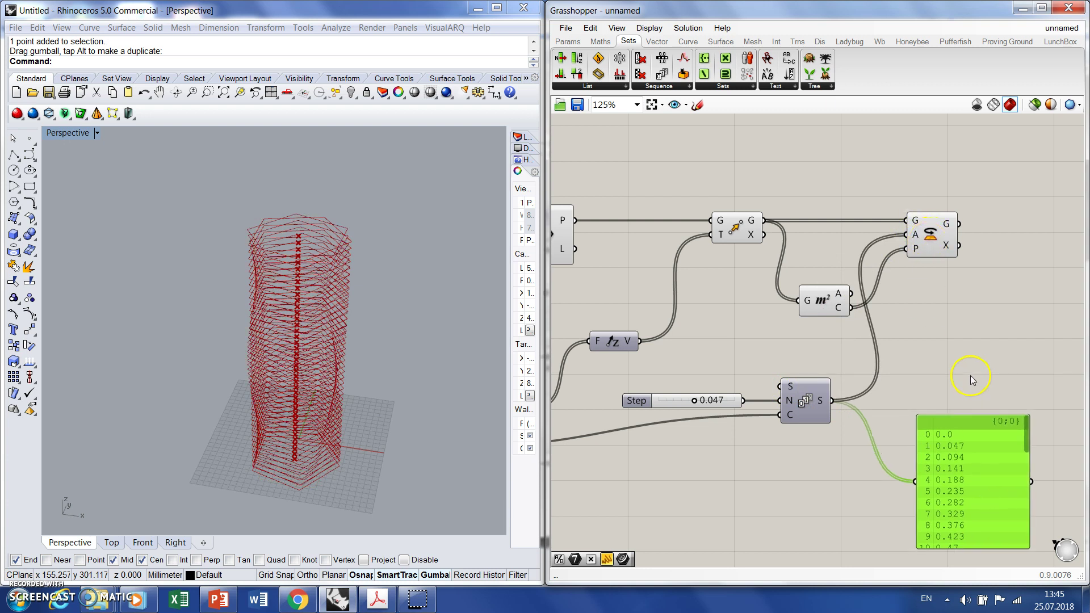
Highlight the Rotate component's geometry in the viewport and examine the Area centroids and Rotate Plane values
{"action": "left_click", "coordinate": [951, 318]}
{"action": "left_click", "coordinate": [939, 225]}
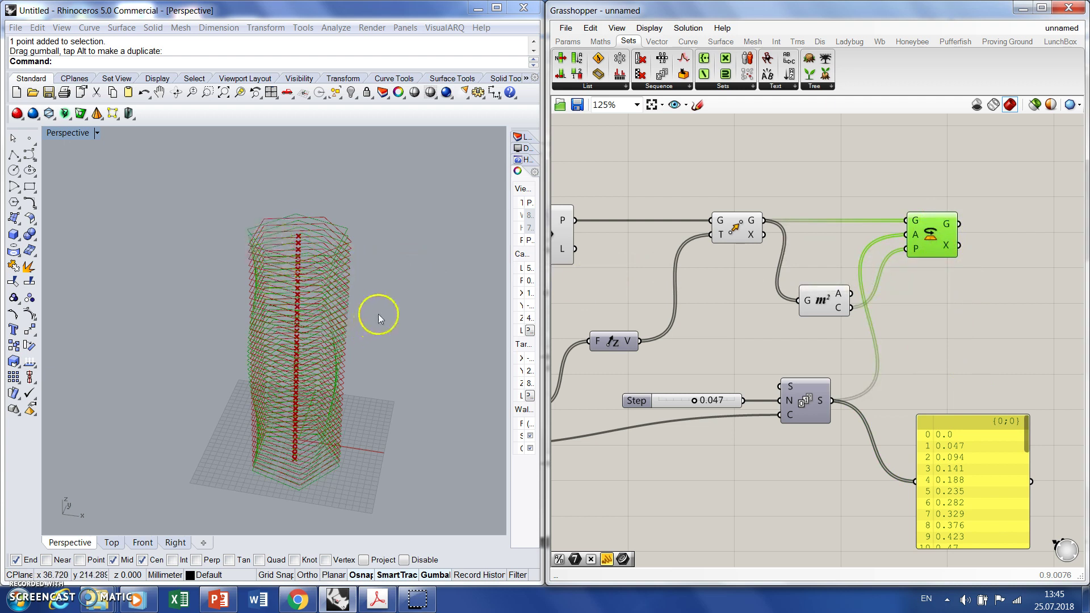
{"action": "left_click_drag", "start_coordinate": [693, 400], "coordinate": [696, 400]}
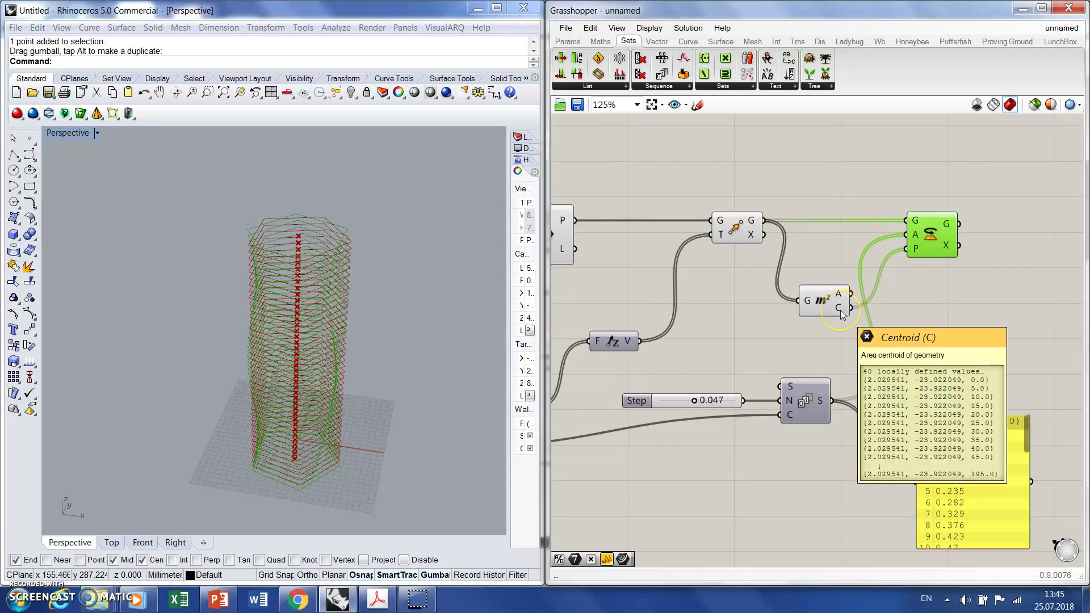
{"action": "mouse_move", "coordinate": [916, 249]}
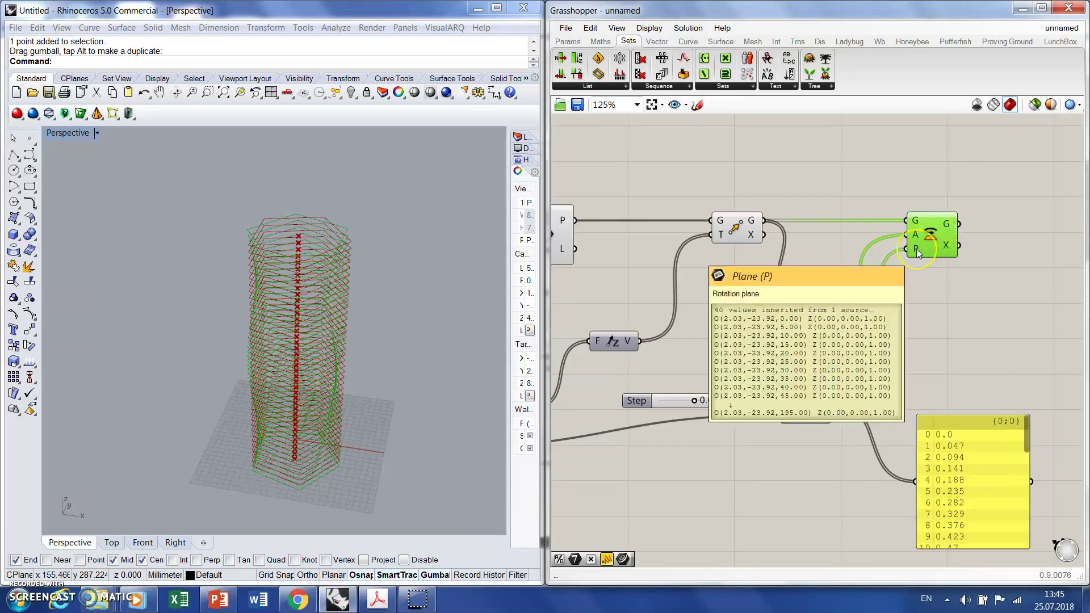
{"action": "left_click", "coordinate": [965, 283]}
Highlight the Move component's geometry and compare it with the rotated polygons in the Perspective view
{"action": "scroll", "coordinate": [963, 290], "scroll_direction": "down", "scroll_amount": 4}
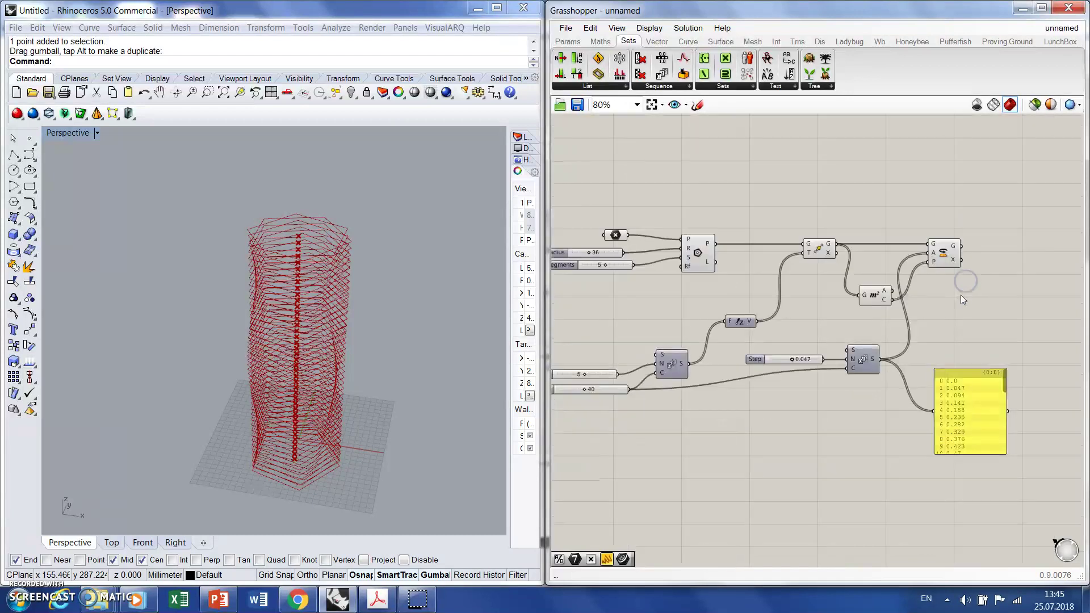
{"action": "scroll", "coordinate": [848, 296], "scroll_direction": "up", "scroll_amount": 2}
{"action": "scroll", "coordinate": [847, 295], "scroll_direction": "up", "scroll_amount": 1}
{"action": "left_click", "coordinate": [889, 237]}
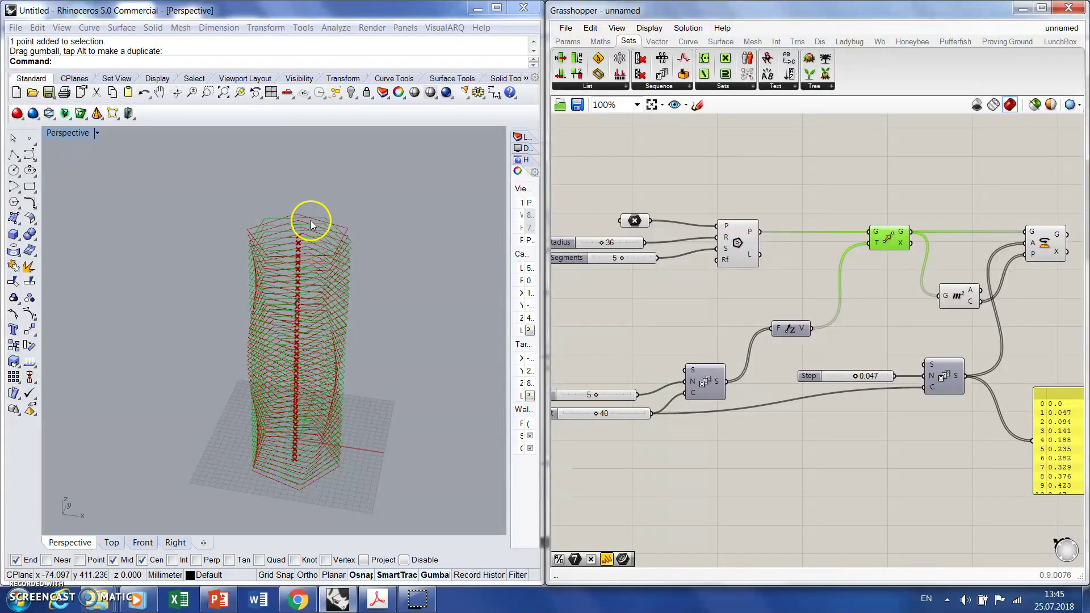
{"action": "mouse_move", "coordinate": [315, 226]}
{"action": "right_mouse_down"}
{"action": "mouse_move", "coordinate": [294, 282]}
{"action": "mouse_move", "coordinate": [301, 243]}
{"action": "right_mouse_up"}
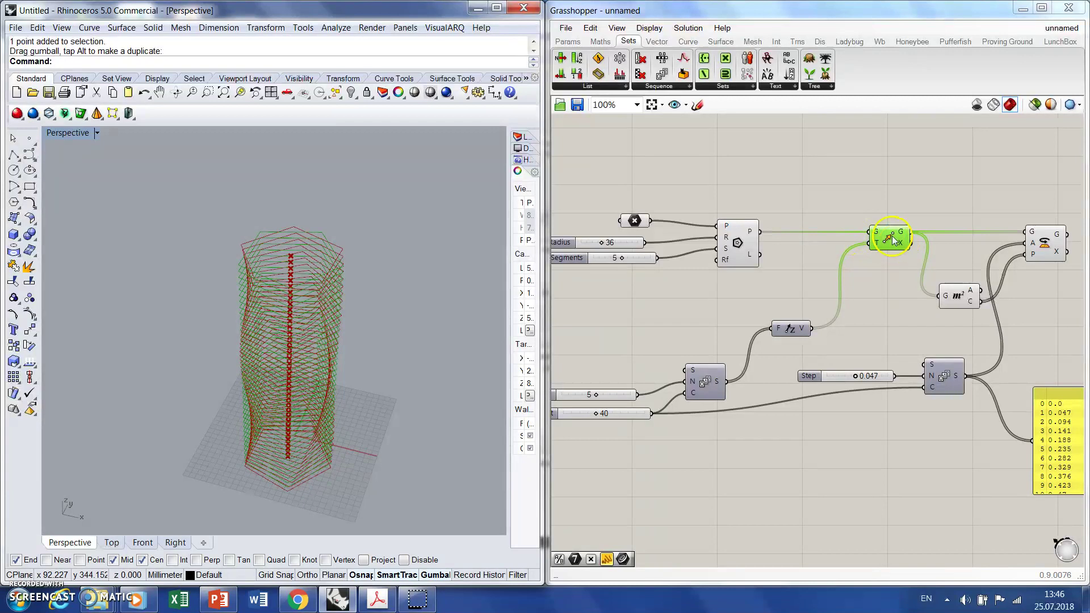
{"action": "left_click", "coordinate": [916, 321]}
Turn off the preview of the Point, Polygon and Move components
{"action": "scroll", "coordinate": [903, 316], "scroll_direction": "down", "scroll_amount": 5}
{"action": "left_click_drag", "start_coordinate": [920, 420], "coordinate": [727, 240]}
{"action": "middle_click", "coordinate": [898, 282]}
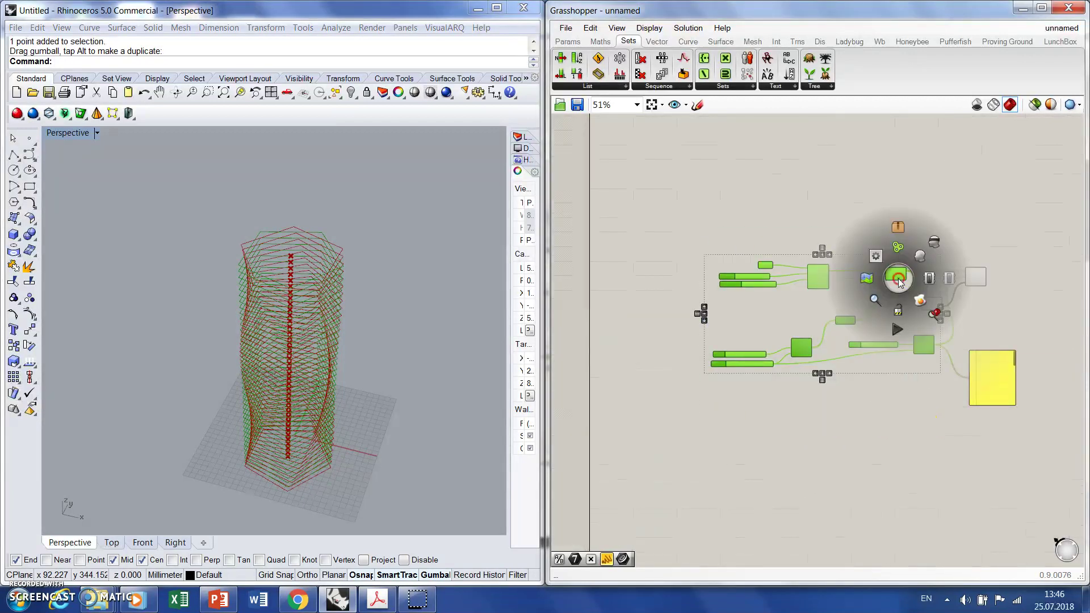
{"action": "left_click", "coordinate": [931, 239]}
{"action": "scroll", "coordinate": [975, 276], "scroll_direction": "up", "scroll_amount": 2}
Highlight the Rotate component and set the rotation Series' Step slider to 0.069
{"action": "left_click", "coordinate": [959, 275]}
{"action": "scroll", "coordinate": [873, 368], "scroll_direction": "up", "scroll_amount": 5}
{"action": "left_click_drag", "start_coordinate": [711, 385], "coordinate": [748, 385]}
{"action": "scroll", "coordinate": [832, 309], "scroll_direction": "down", "scroll_amount": 3}
{"action": "scroll", "coordinate": [831, 306], "scroll_direction": "down", "scroll_amount": 2}
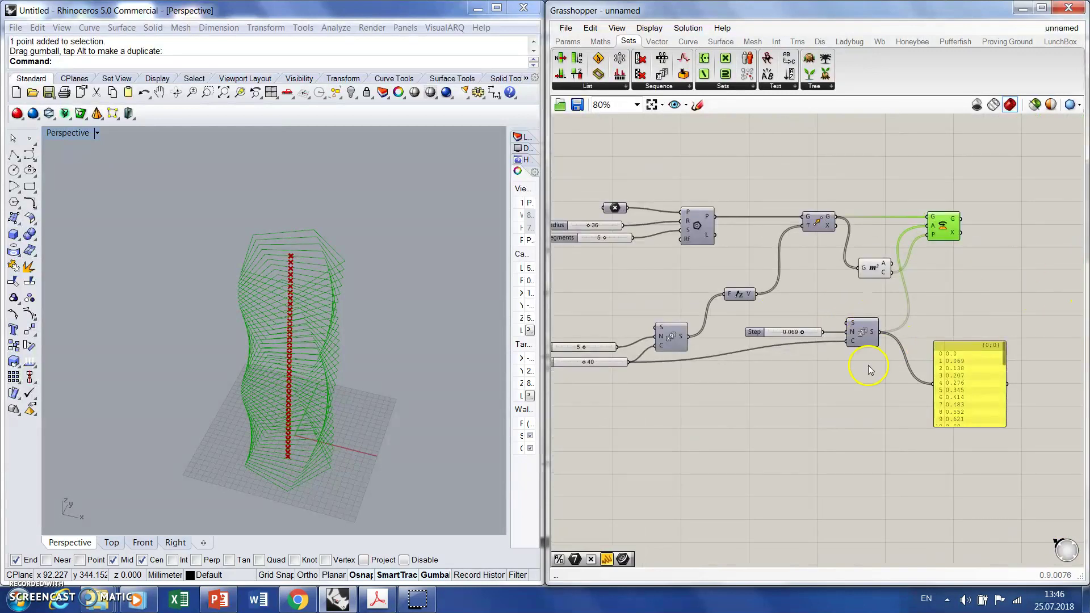
Add a Scale component beside the Rotate component
{"action": "scroll", "coordinate": [821, 365], "scroll_direction": "down", "scroll_amount": 2}
{"action": "scroll", "coordinate": [959, 273], "scroll_direction": "up", "scroll_amount": 3}
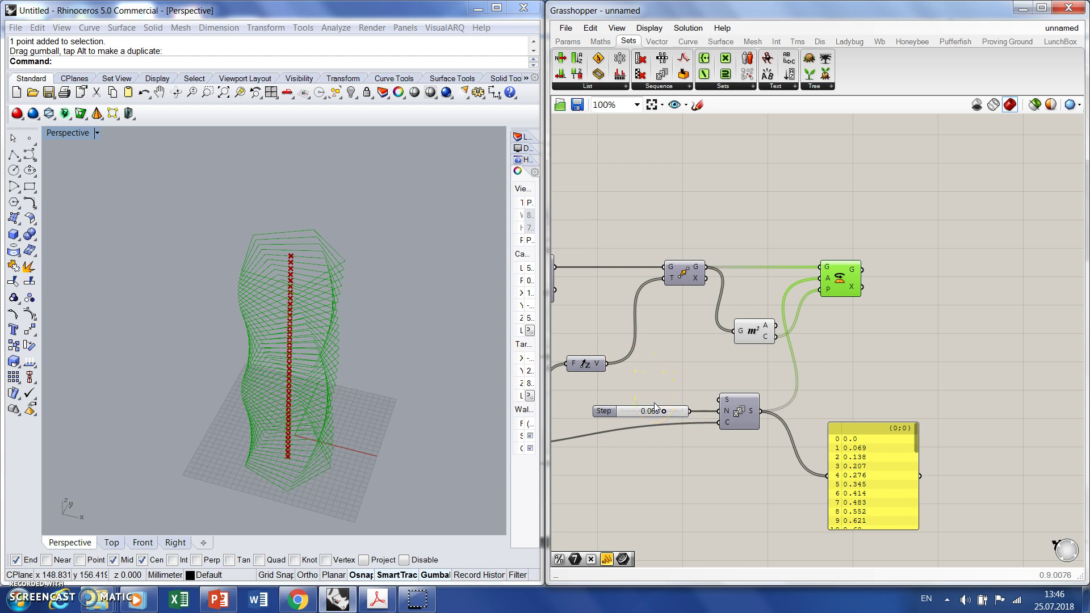
{"action": "left_click", "coordinate": [986, 309]}
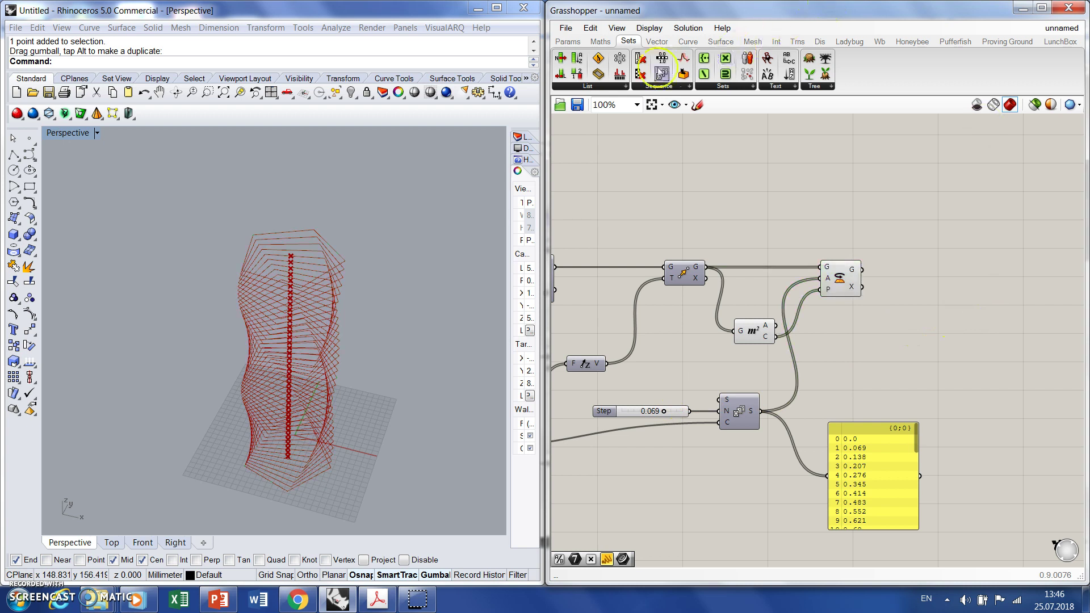
{"action": "left_click", "coordinate": [798, 41]}
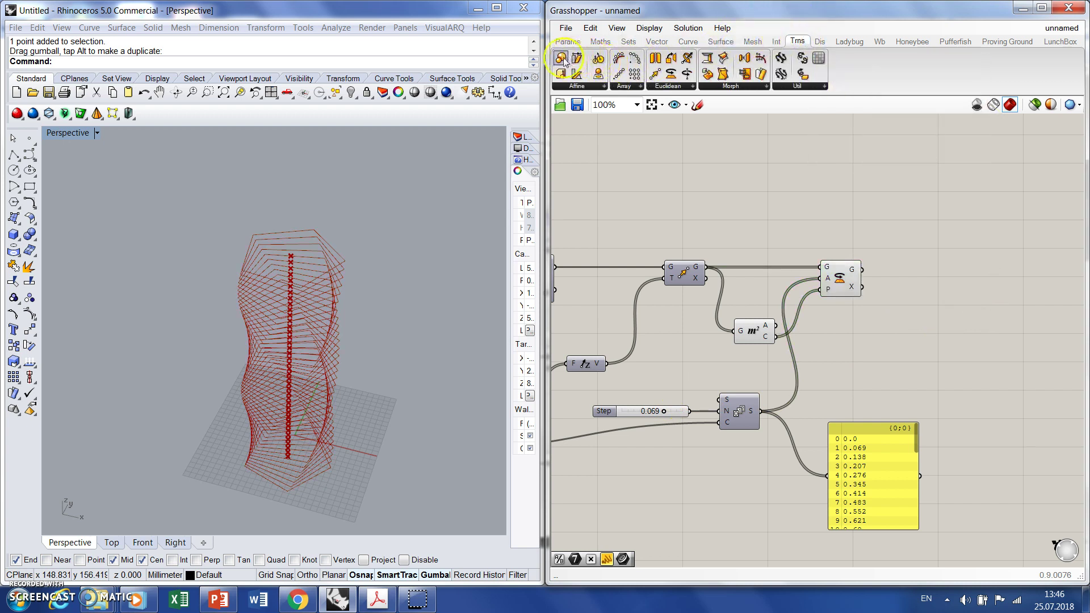
{"action": "left_click_drag", "start_coordinate": [561, 58], "coordinate": [998, 282]}
{"action": "scroll", "coordinate": [1037, 281], "scroll_direction": "up", "scroll_amount": 1}
{"action": "scroll", "coordinate": [1036, 281], "scroll_direction": "up", "scroll_amount": 1}
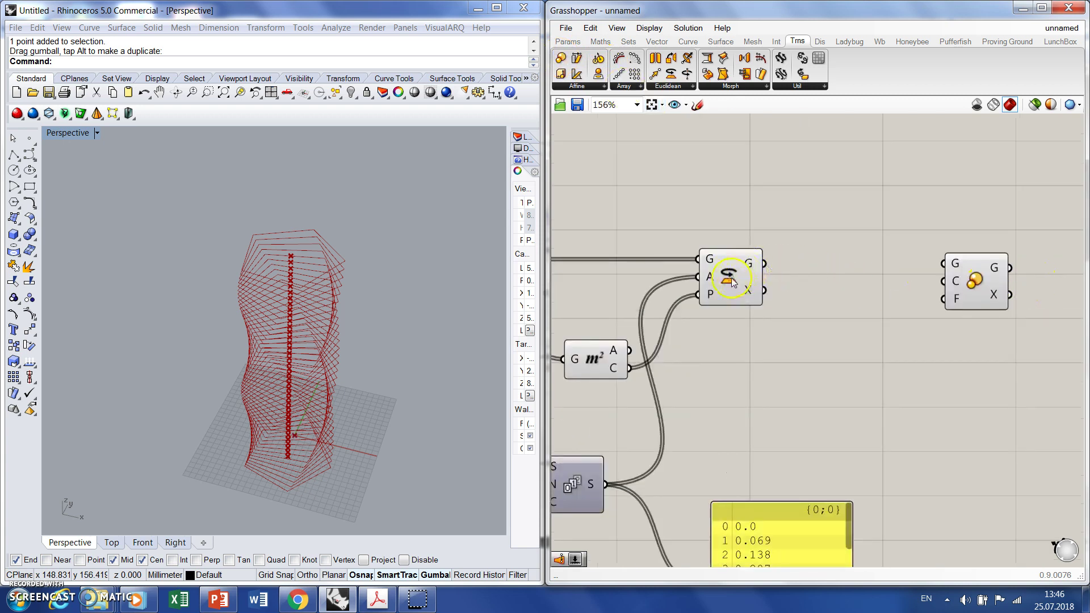
Turn off the preview of the Area component
{"action": "left_click", "coordinate": [600, 367]}
{"action": "middle_click", "coordinate": [600, 367]}
{"action": "left_click", "coordinate": [646, 326]}
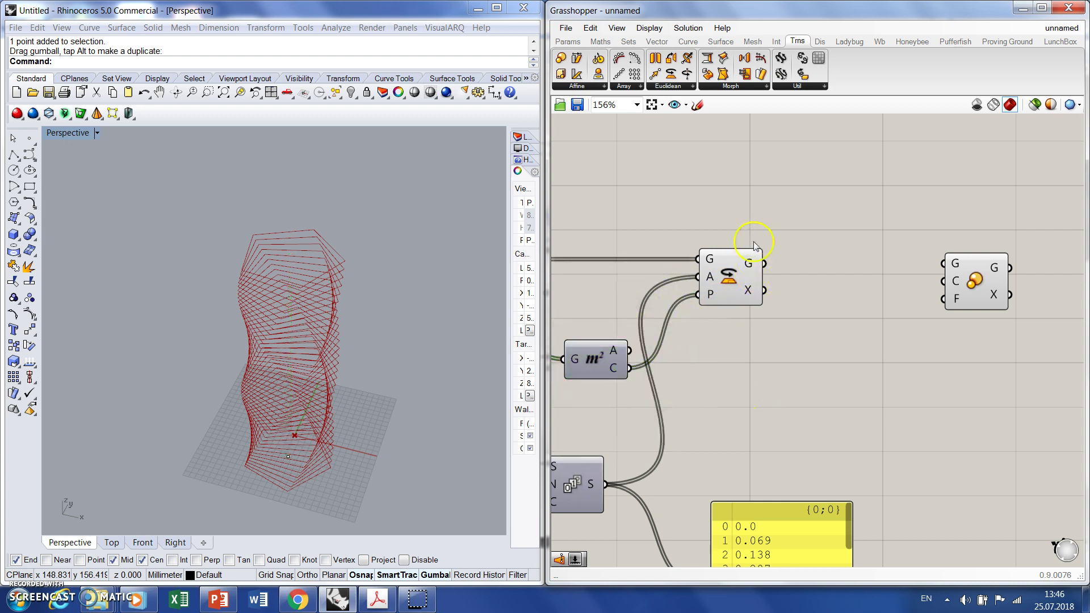
Connect the Rotate component's geometry output to Scale's Geometry input and turn the Area component's preview back on
{"action": "left_click_drag", "start_coordinate": [758, 264], "coordinate": [953, 262]}
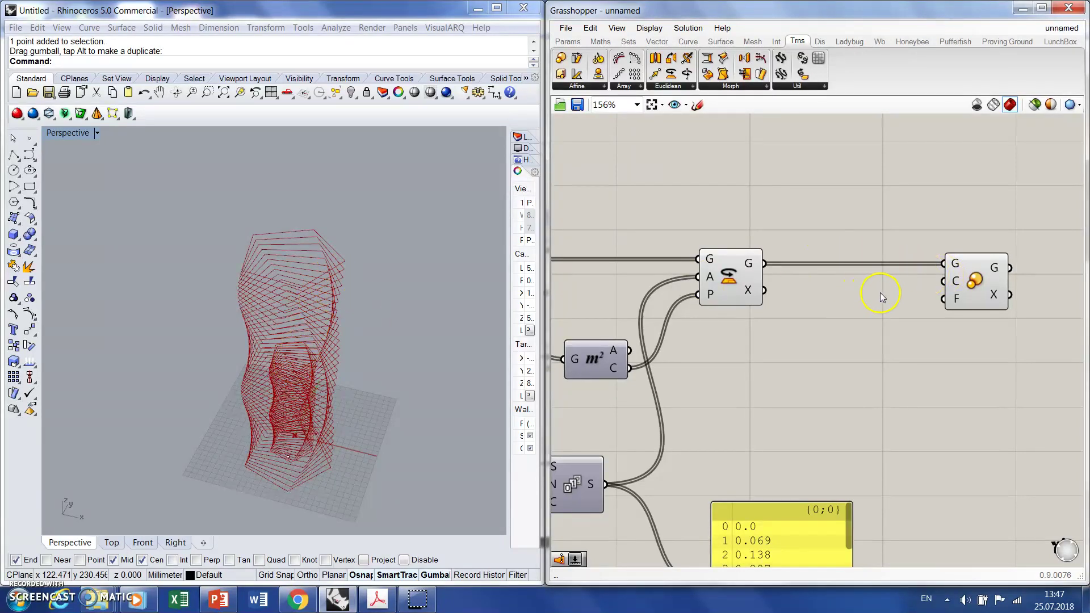
{"action": "scroll", "coordinate": [881, 294], "scroll_direction": "down", "scroll_amount": 1}
{"action": "left_click", "coordinate": [662, 345]}
{"action": "middle_click", "coordinate": [662, 344]}
{"action": "left_click", "coordinate": [684, 320]}
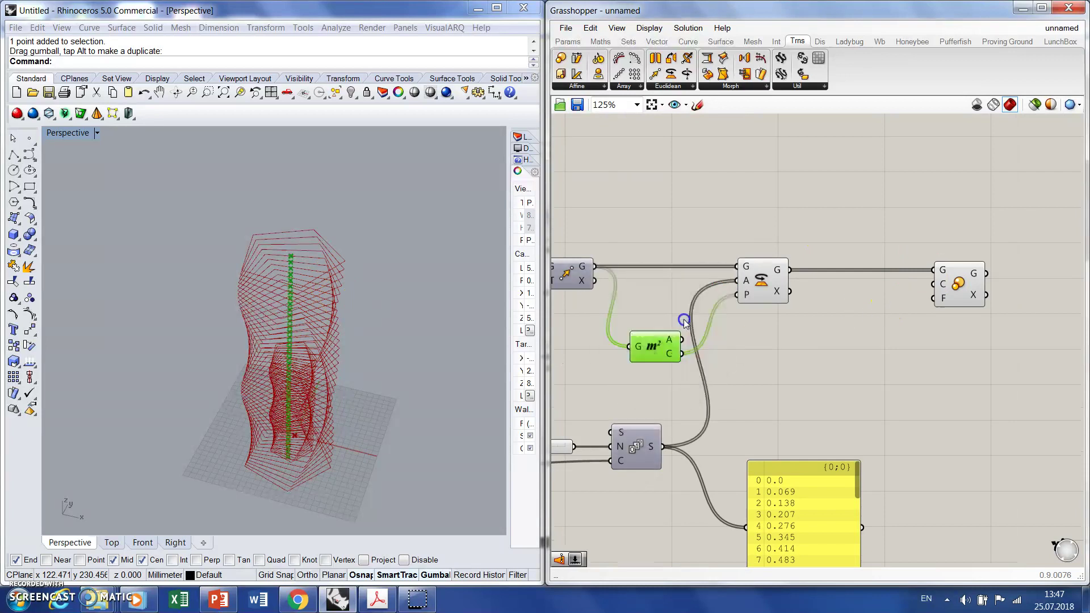
Connect the Area centroids to Scale's Center input and move the Scale component farther from Rotate
{"action": "left_click", "coordinate": [752, 366]}
{"action": "left_click_drag", "start_coordinate": [682, 354], "coordinate": [932, 293]}
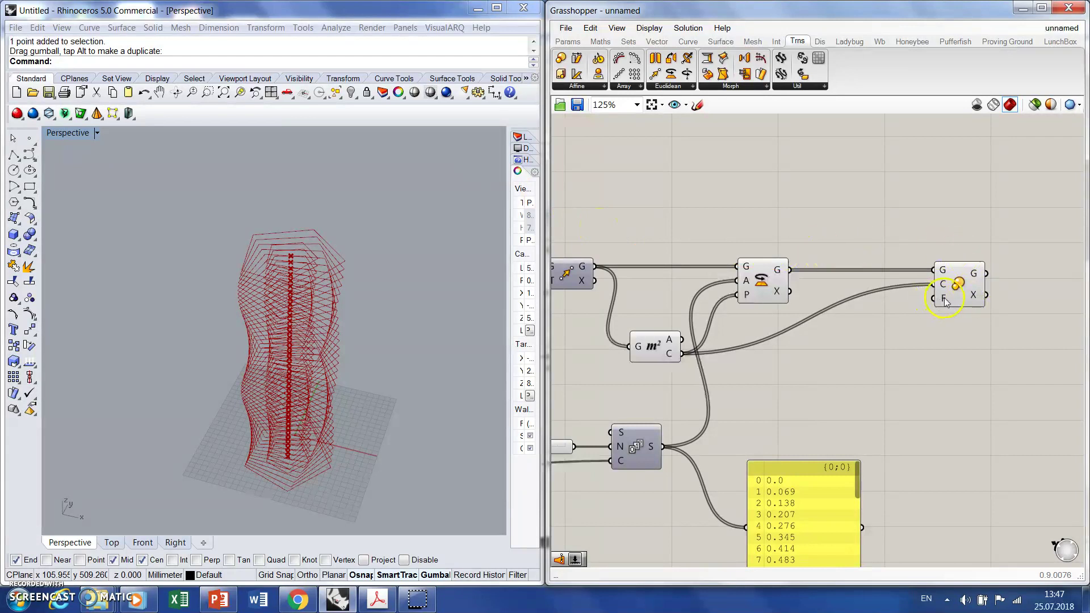
{"action": "mouse_move", "coordinate": [946, 302]}
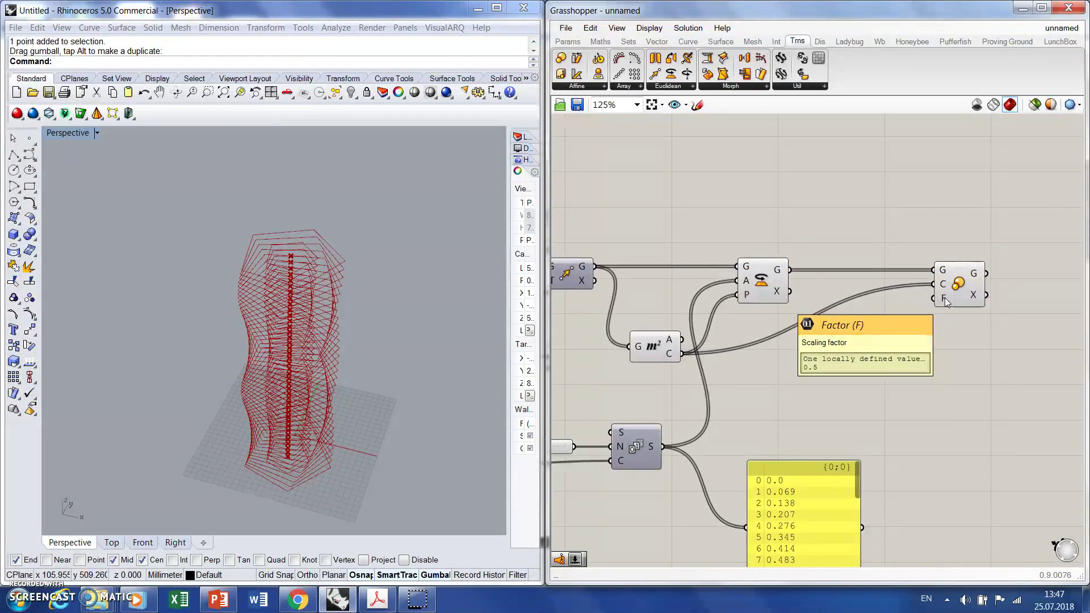
{"action": "left_click_drag", "start_coordinate": [958, 287], "coordinate": [1012, 281]}
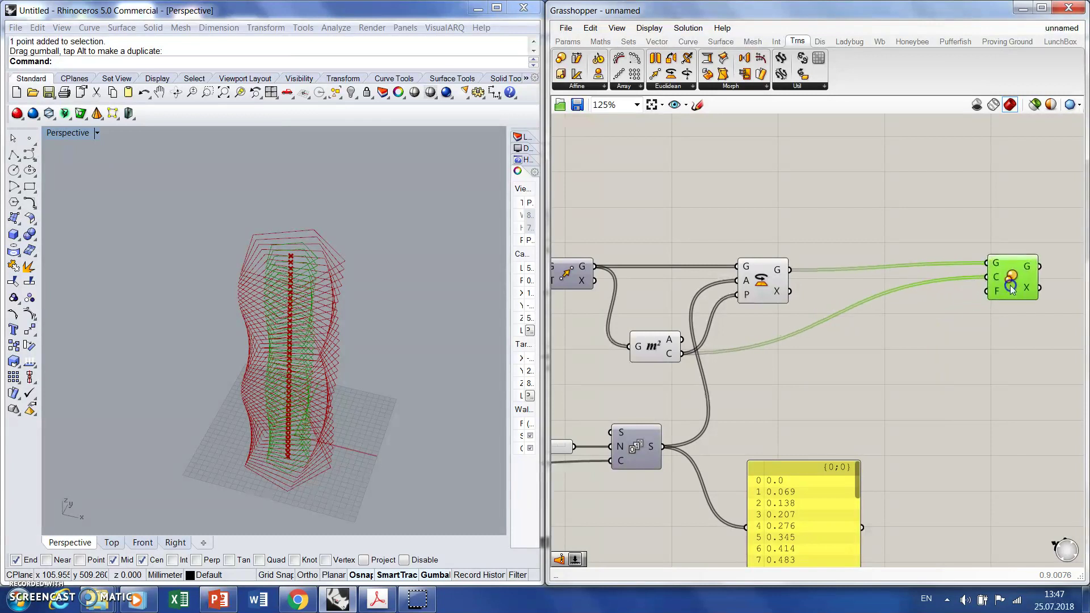
Add a Series component near Scale, connect it to the Factor input and space the two components apart
{"action": "left_click", "coordinate": [629, 41]}
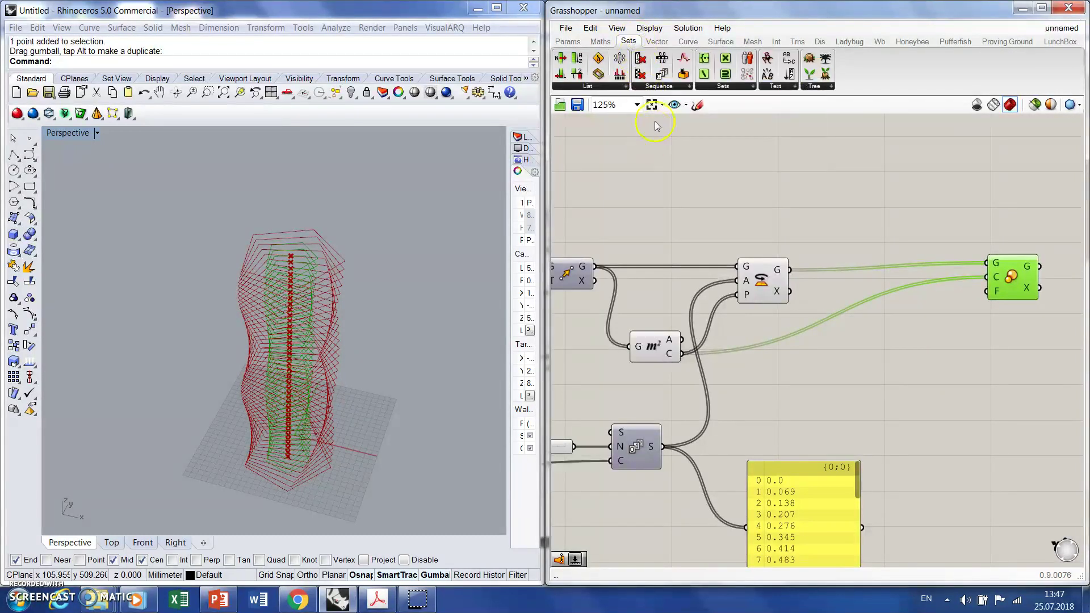
{"action": "left_click", "coordinate": [653, 86]}
{"action": "left_click_drag", "start_coordinate": [665, 246], "coordinate": [984, 292]}
{"action": "scroll", "coordinate": [847, 373], "scroll_direction": "down", "scroll_amount": 3}
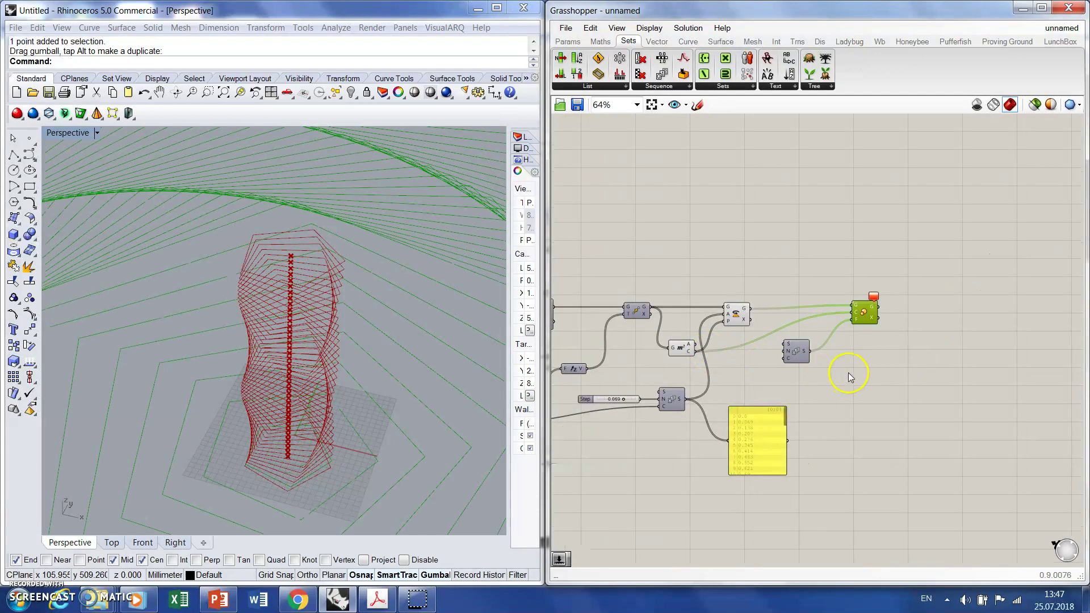
{"action": "left_click_drag", "start_coordinate": [788, 355], "coordinate": [826, 355]}
{"action": "left_click", "coordinate": [936, 377]}
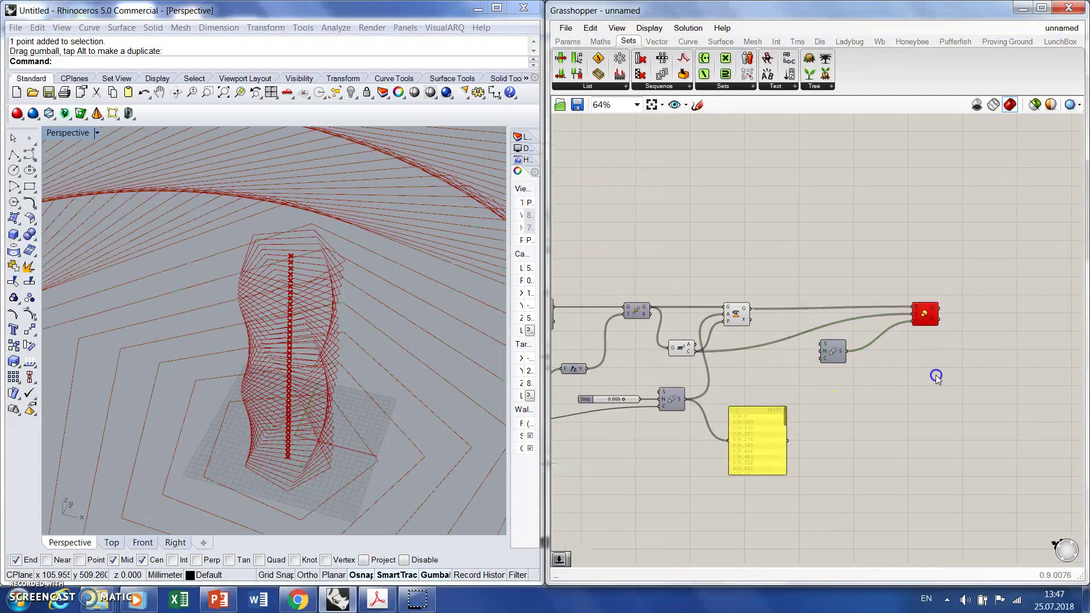
{"action": "mouse_move", "coordinate": [926, 314]}
{"action": "left_click_drag", "start_coordinate": [832, 351], "coordinate": [863, 341]}
{"action": "left_click", "coordinate": [955, 380]}
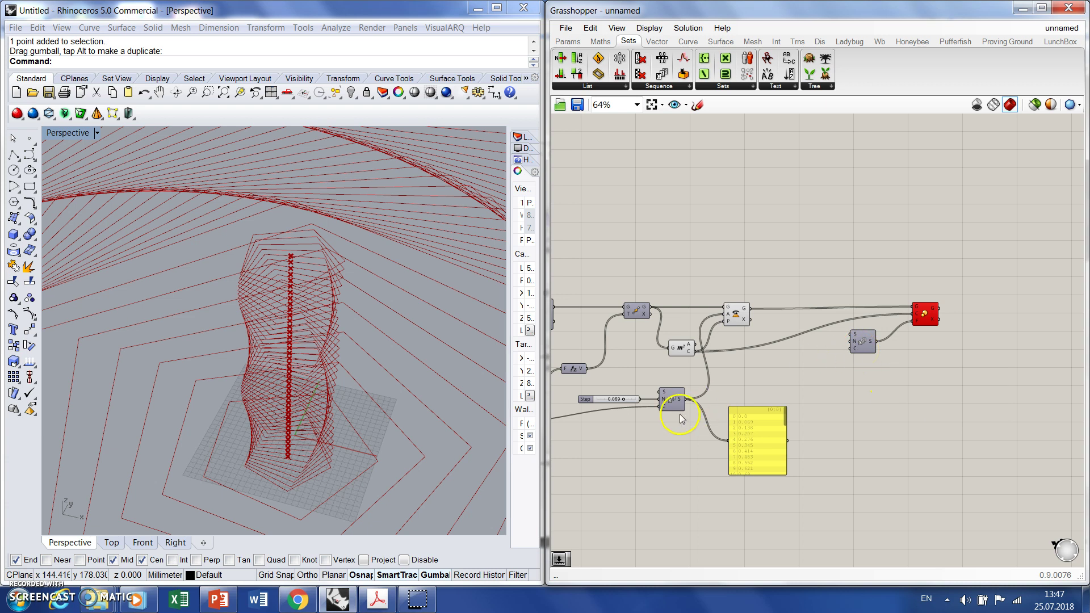
Connect the count slider with value 40 to the Count input of the scaling Series
{"action": "right_click", "coordinate": [660, 406]}
{"action": "scroll", "coordinate": [680, 402], "scroll_direction": "down", "scroll_amount": 2}
{"action": "scroll", "coordinate": [618, 407], "scroll_direction": "up", "scroll_amount": 3}
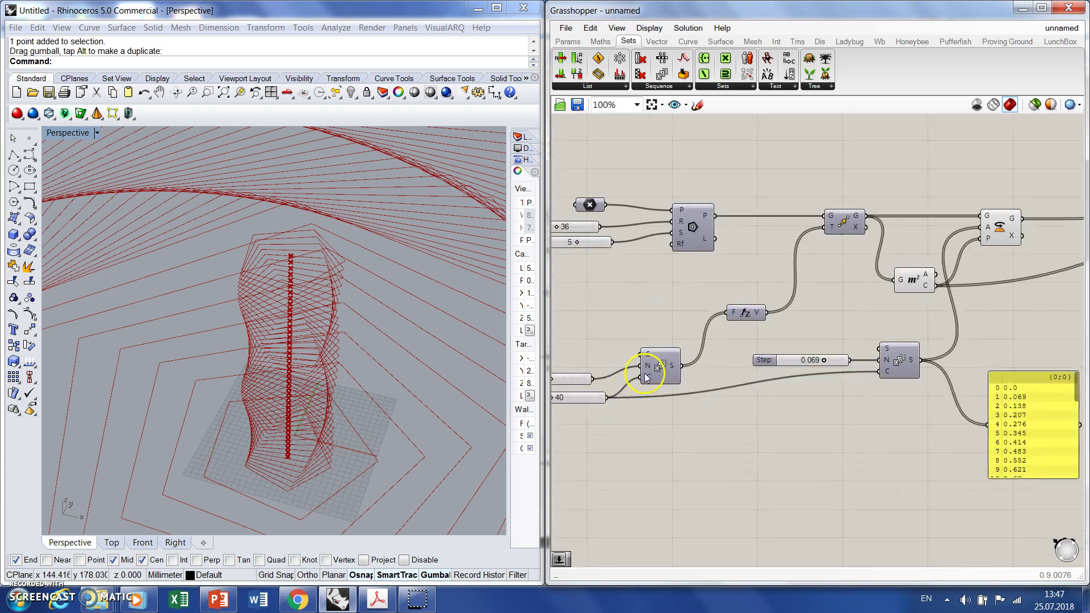
{"action": "scroll", "coordinate": [610, 386], "scroll_direction": "down", "scroll_amount": 1}
{"action": "left_click_drag", "start_coordinate": [611, 389], "coordinate": [977, 313]}
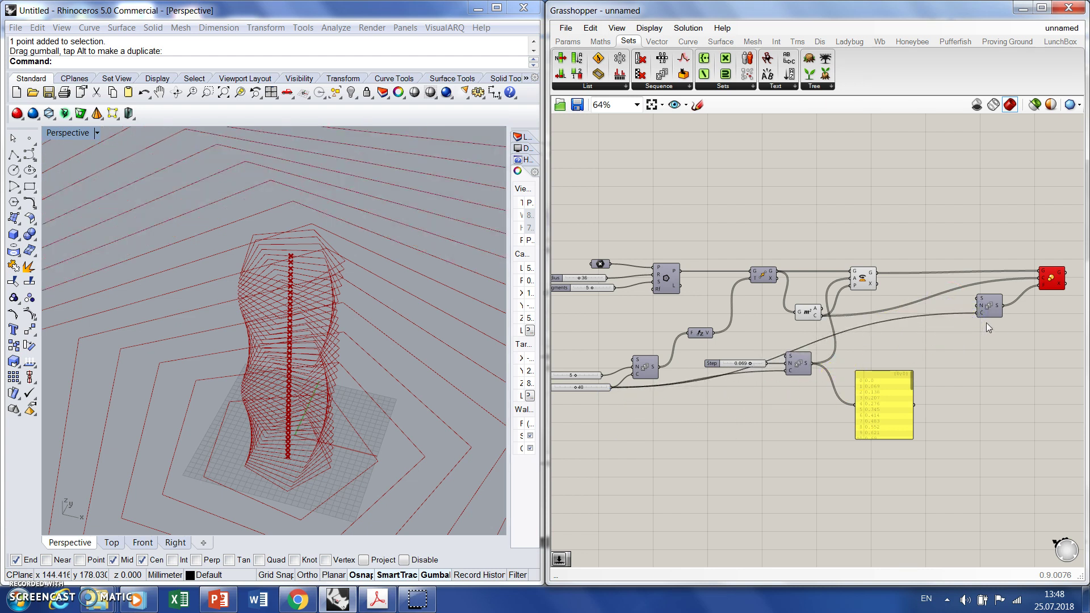
Add a number slider with value 0.045, connect it to the scaling Series' Step input and align it with that input
{"action": "scroll", "coordinate": [988, 315], "scroll_direction": "up", "scroll_amount": 4}
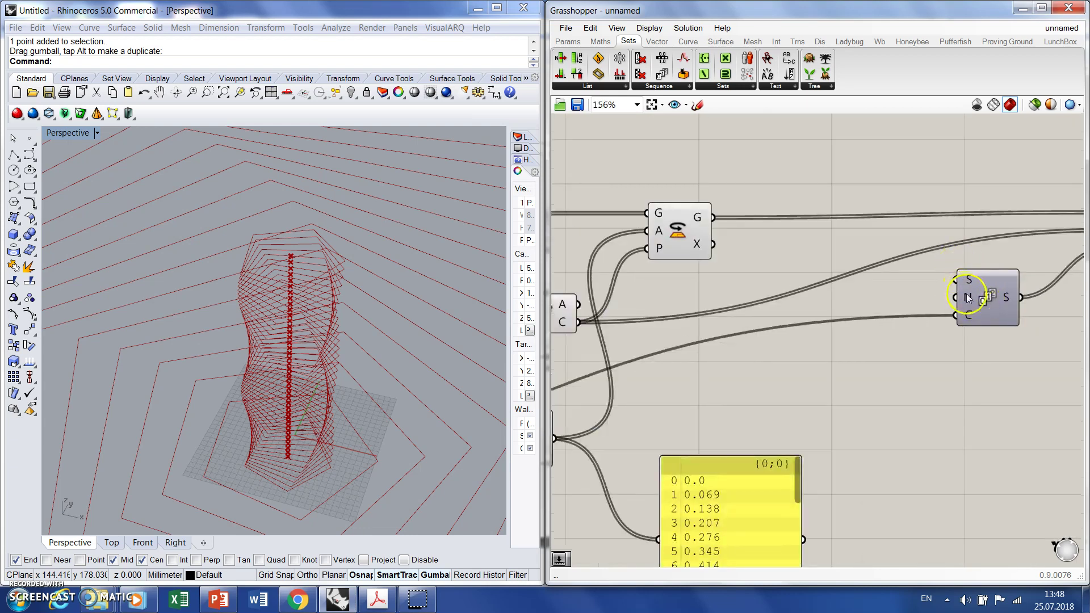
{"action": "mouse_move", "coordinate": [968, 298]}
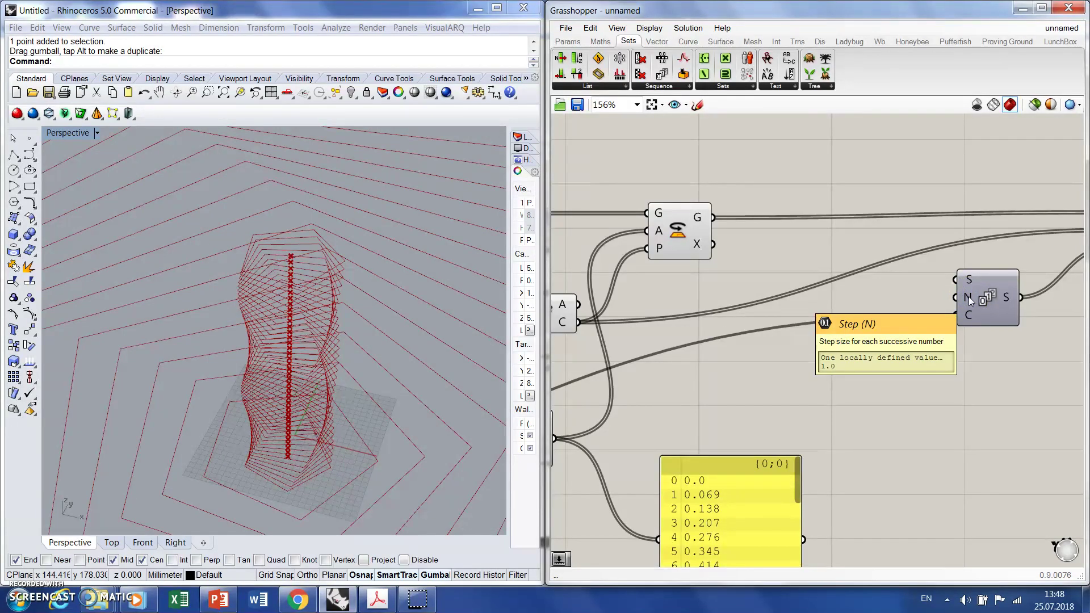
{"action": "scroll", "coordinate": [892, 330], "scroll_direction": "down", "scroll_amount": 3}
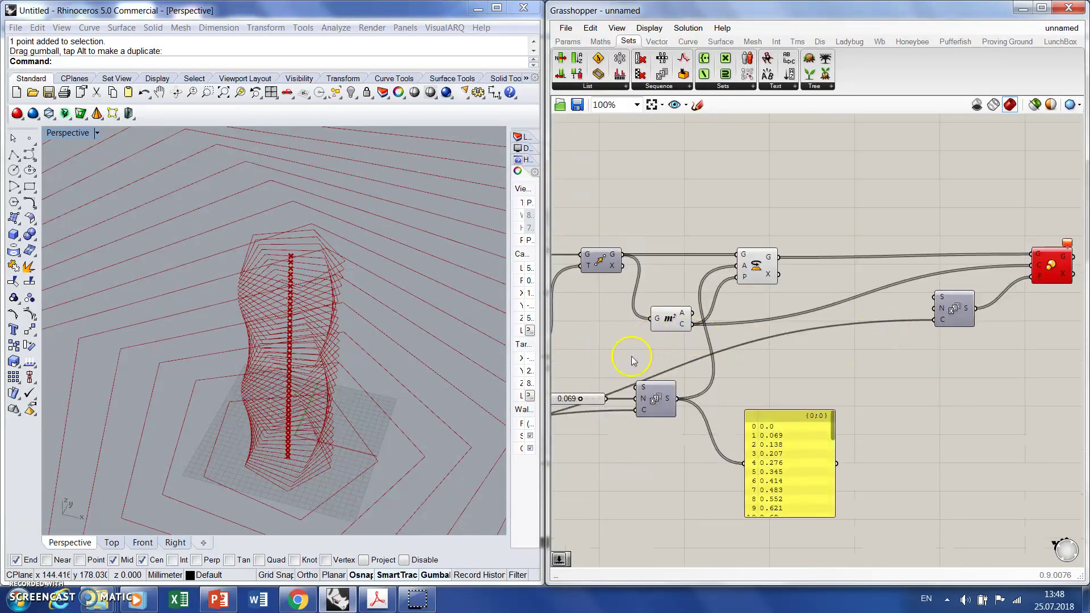
{"action": "scroll", "coordinate": [936, 298], "scroll_direction": "up", "scroll_amount": 3}
{"action": "left_click_drag", "start_coordinate": [978, 309], "coordinate": [998, 375]}
{"action": "double_click", "coordinate": [758, 365]}
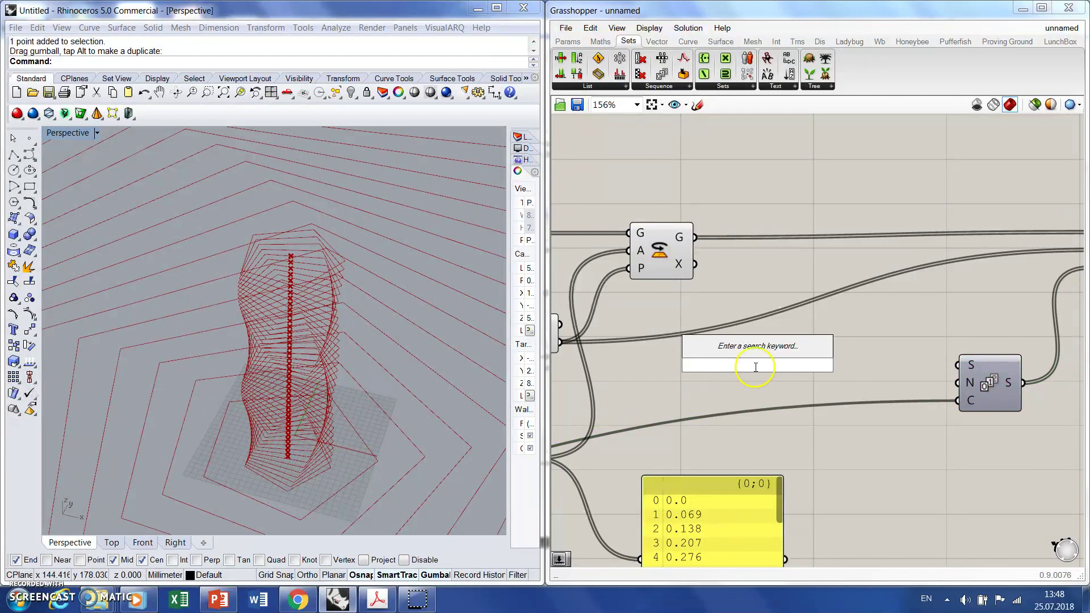
{"action": "type", "text": "2"}
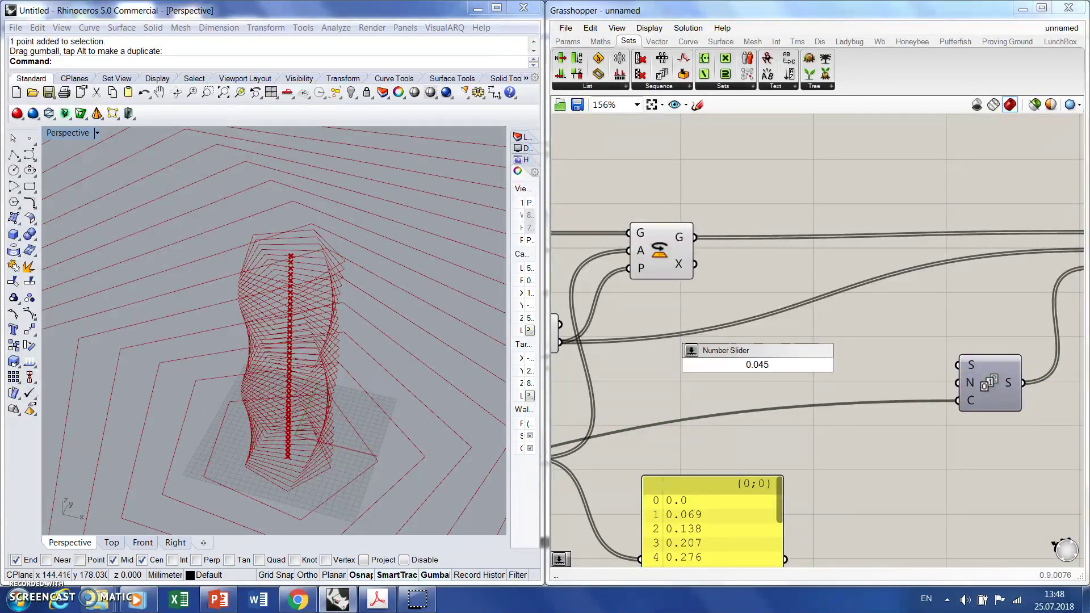
{"action": "key", "text": "Return"}
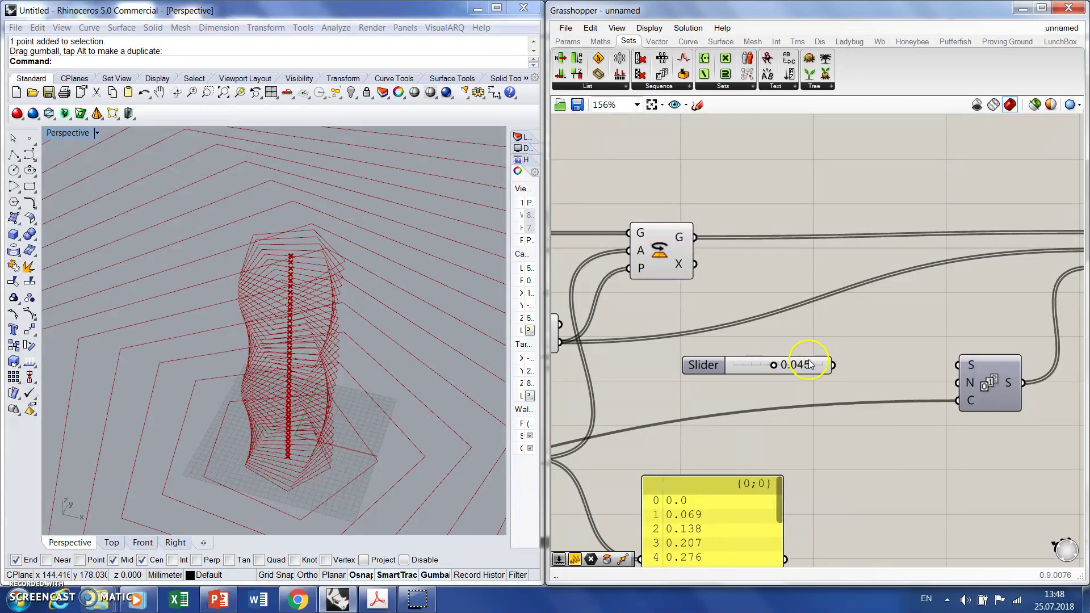
{"action": "left_click_drag", "start_coordinate": [833, 365], "coordinate": [959, 383]}
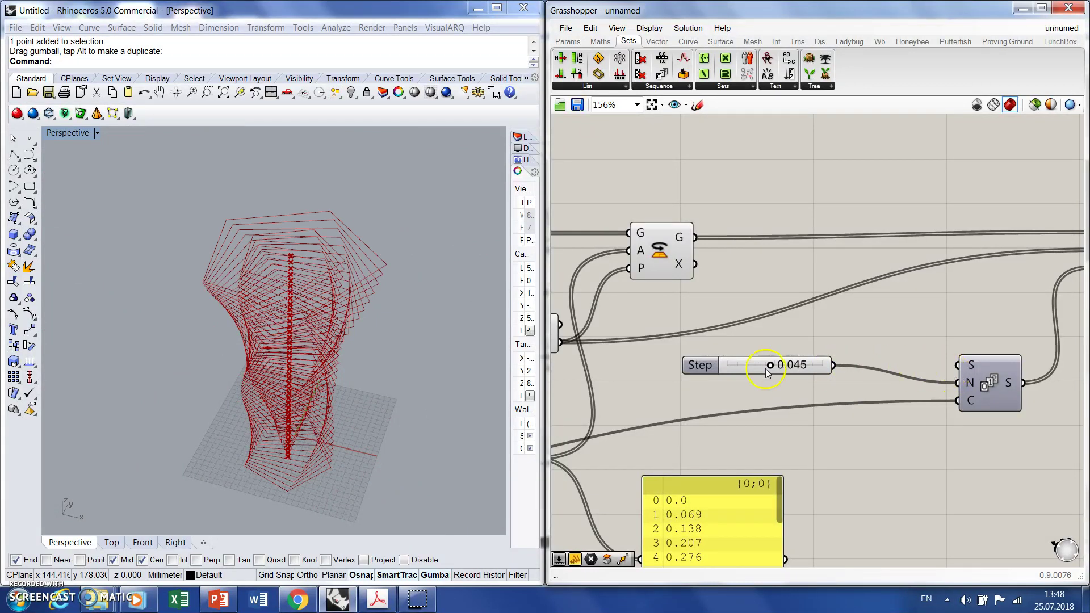
{"action": "left_click_drag", "start_coordinate": [700, 365], "coordinate": [700, 383]}
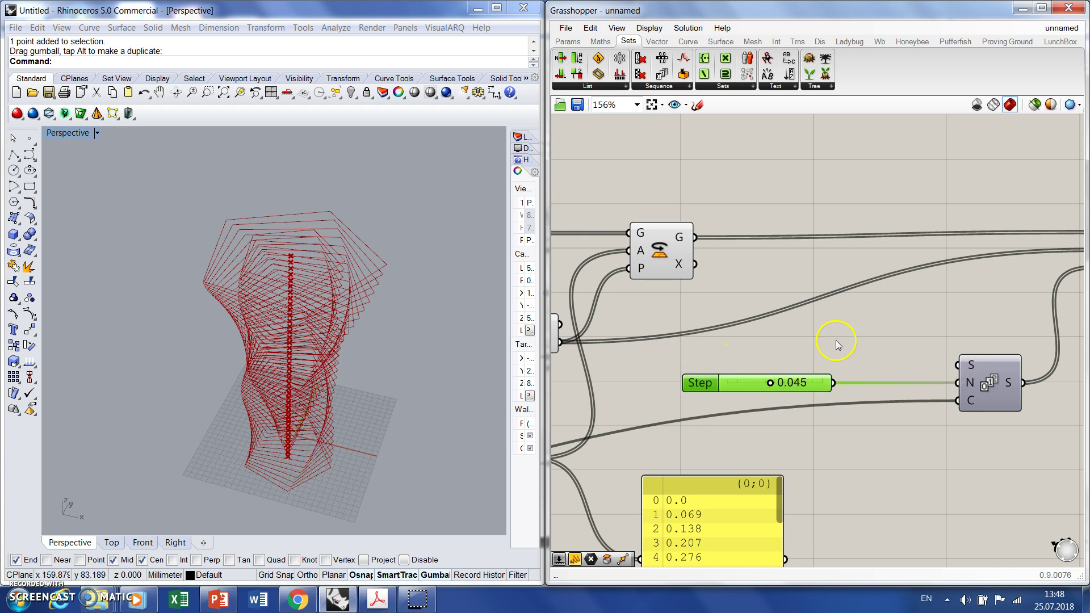
Add a number slider with value 1, connect it to the scaling Series' Start input and place it above the Step slider
{"action": "double_click", "coordinate": [860, 341]}
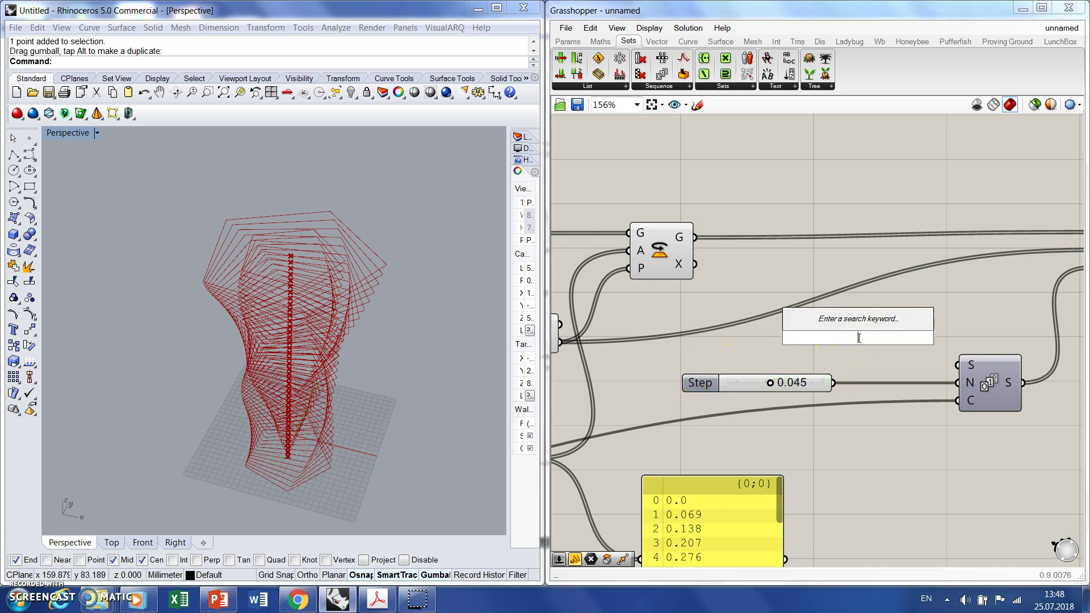
{"action": "type", "text": "1"}
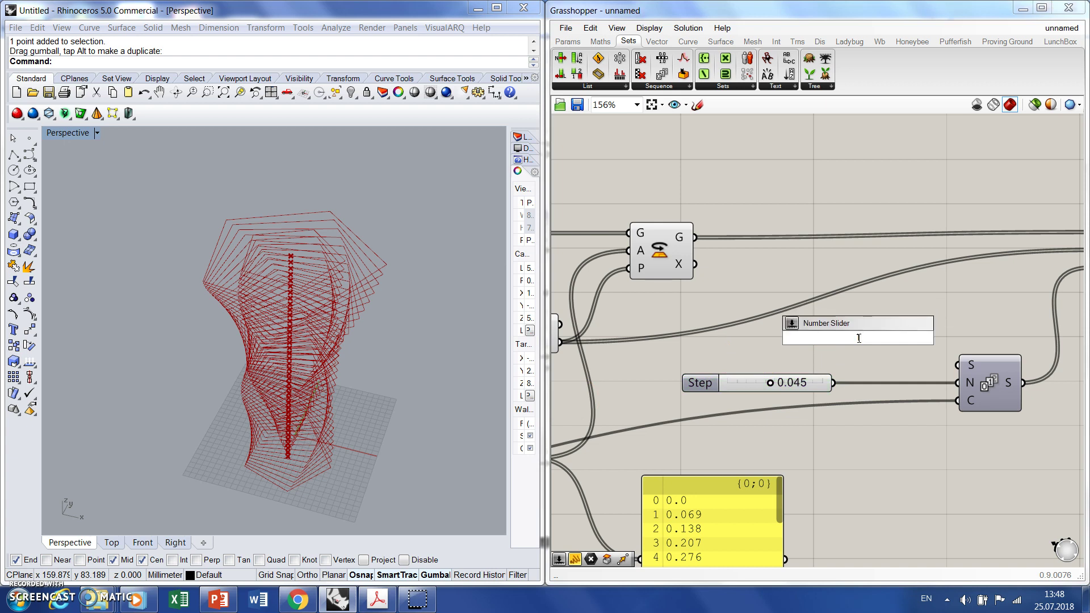
{"action": "key", "text": "Return"}
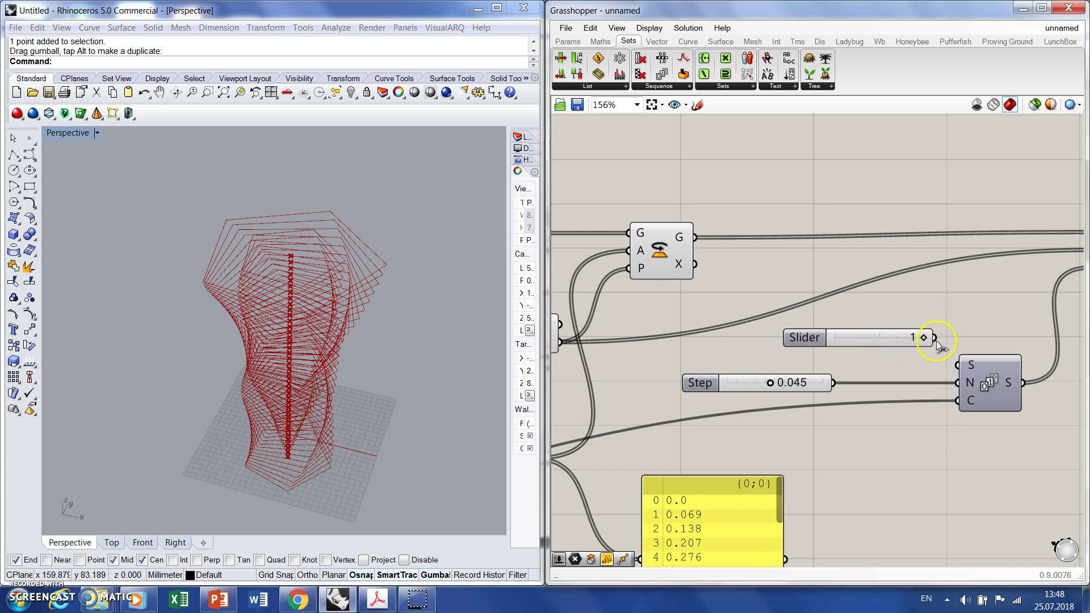
{"action": "left_click_drag", "start_coordinate": [952, 355], "coordinate": [957, 365]}
{"action": "left_click_drag", "start_coordinate": [802, 339], "coordinate": [703, 350]}
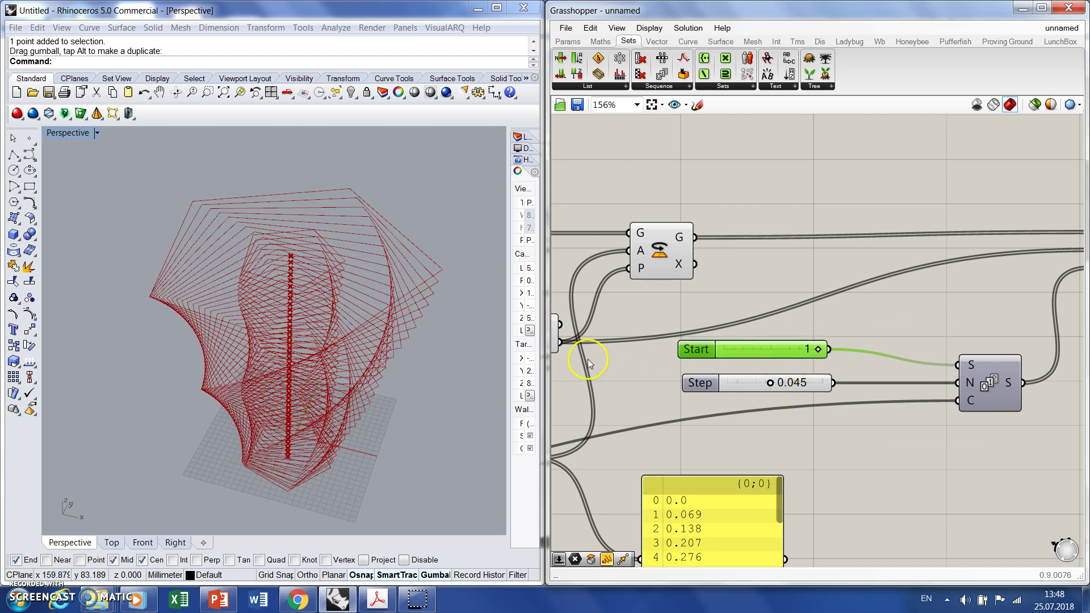
Delete the Start slider of the scaling Series
{"action": "left_click", "coordinate": [830, 315]}
{"action": "left_click", "coordinate": [697, 352]}
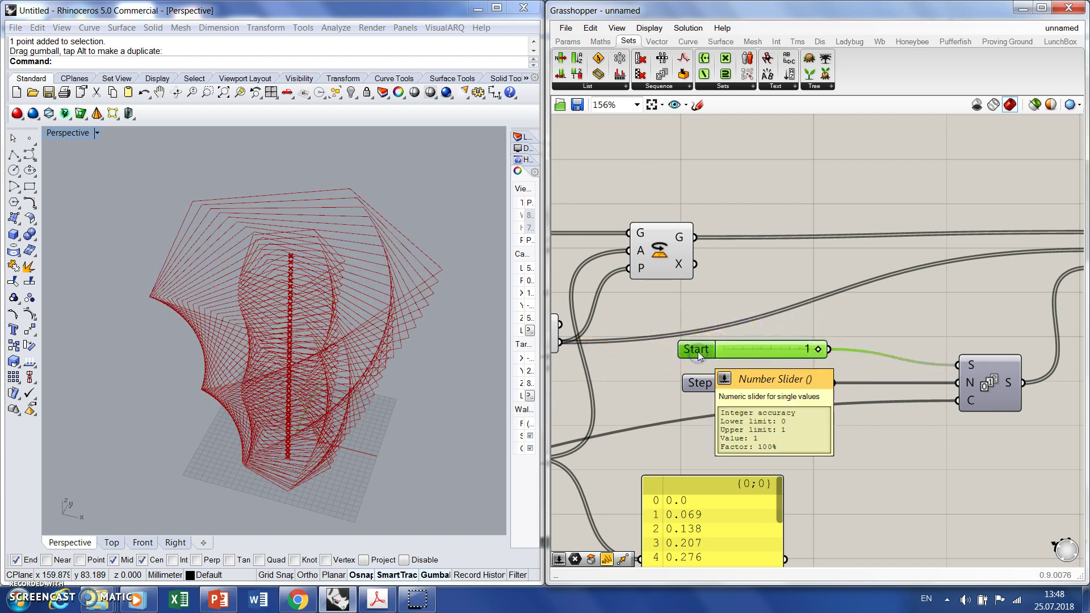
{"action": "key", "text": "Delete"}
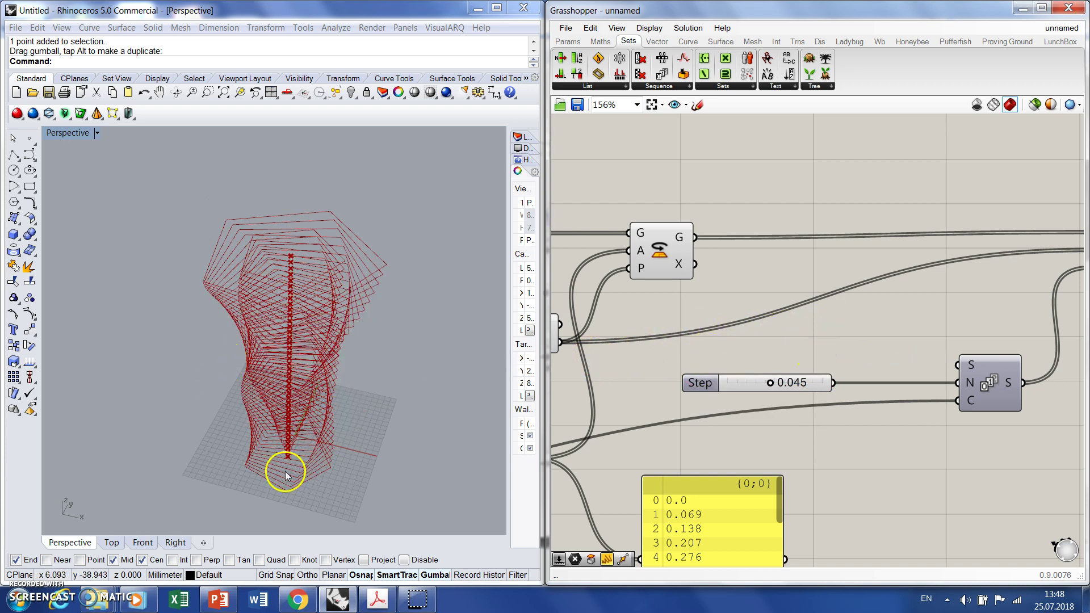
View the tower from the side and set the scaling Series' Step slider to 0.067
{"action": "right_click_drag", "start_coordinate": [318, 460], "coordinate": [317, 391]}
{"action": "left_click", "coordinate": [775, 385]}
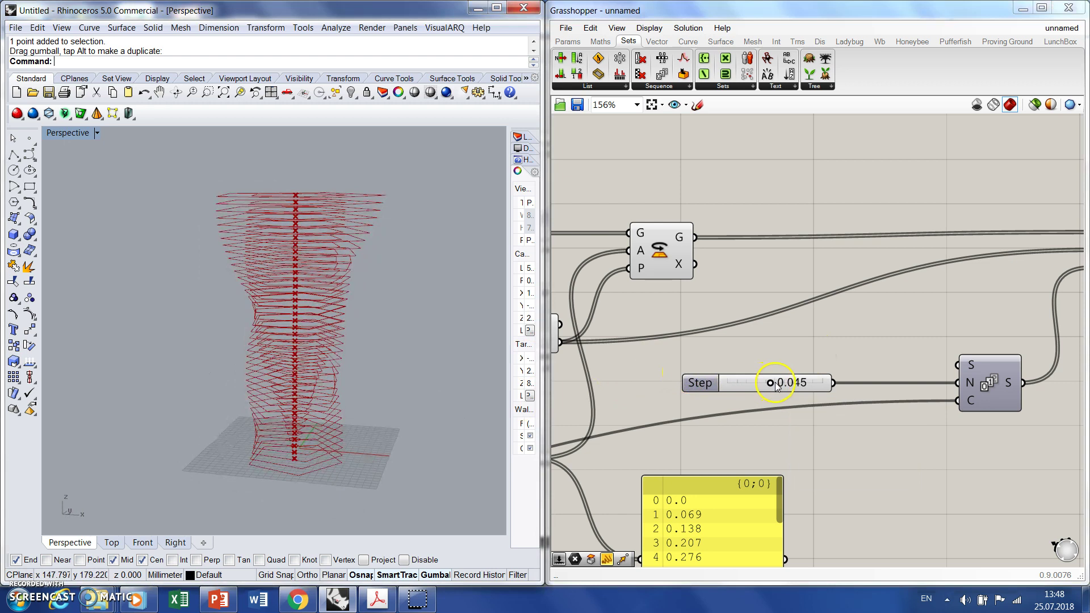
{"action": "left_click_drag", "start_coordinate": [769, 385], "coordinate": [791, 384]}
{"action": "left_click", "coordinate": [306, 489]}
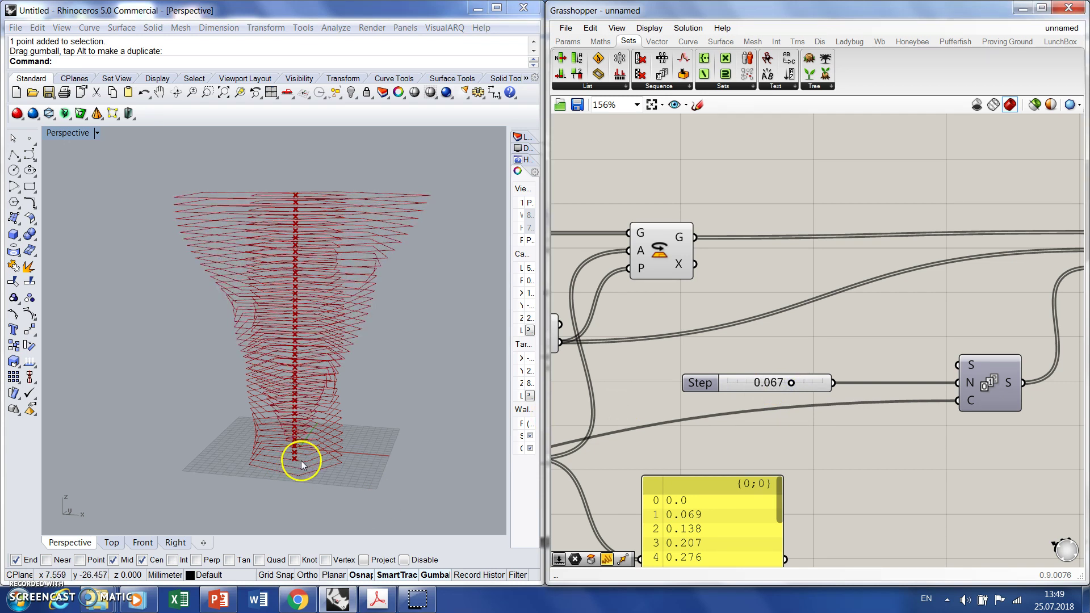
Connect a new number slider with value 1 to the scaling Series' Start input and set its Step slider to 0.028
{"action": "double_click", "coordinate": [765, 352]}
{"action": "key", "text": "Return"}
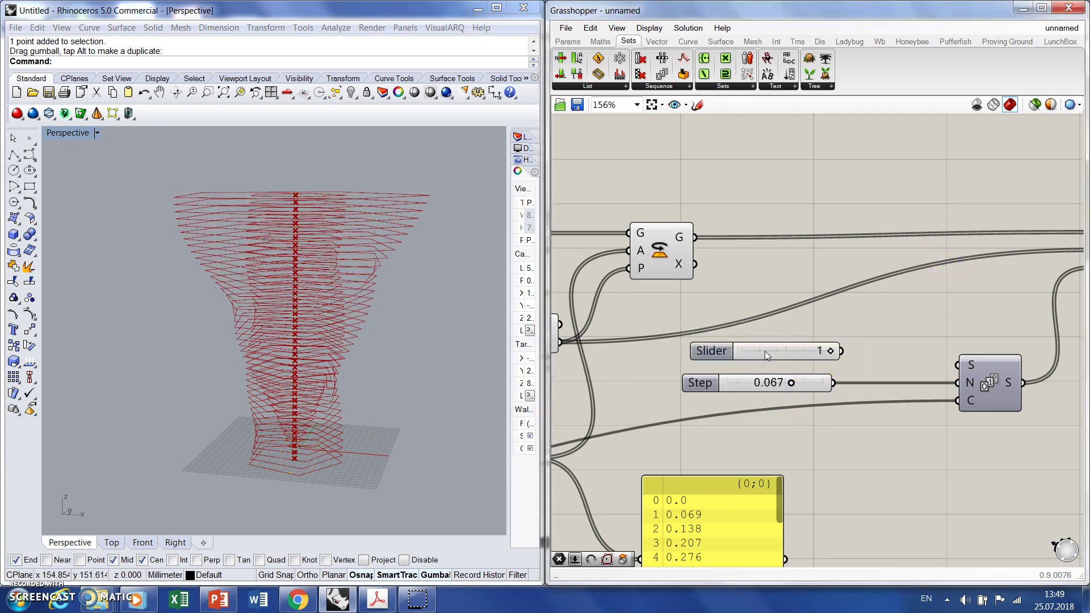
{"action": "left_click_drag", "start_coordinate": [843, 352], "coordinate": [958, 364]}
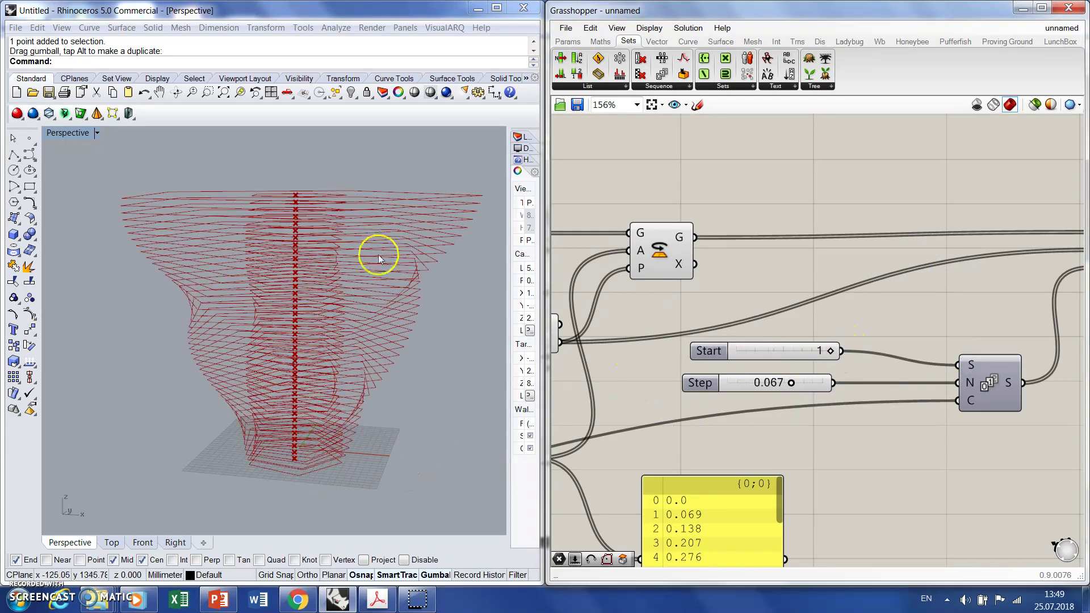
{"action": "left_click_drag", "start_coordinate": [792, 382], "coordinate": [754, 384]}
Hide the previews of the Move, Area, Rotate and rotation Series components so only the scaled polygons are displayed
{"action": "scroll", "coordinate": [898, 282], "scroll_direction": "down", "scroll_amount": 5}
{"action": "left_click_drag", "start_coordinate": [830, 499], "coordinate": [665, 269]}
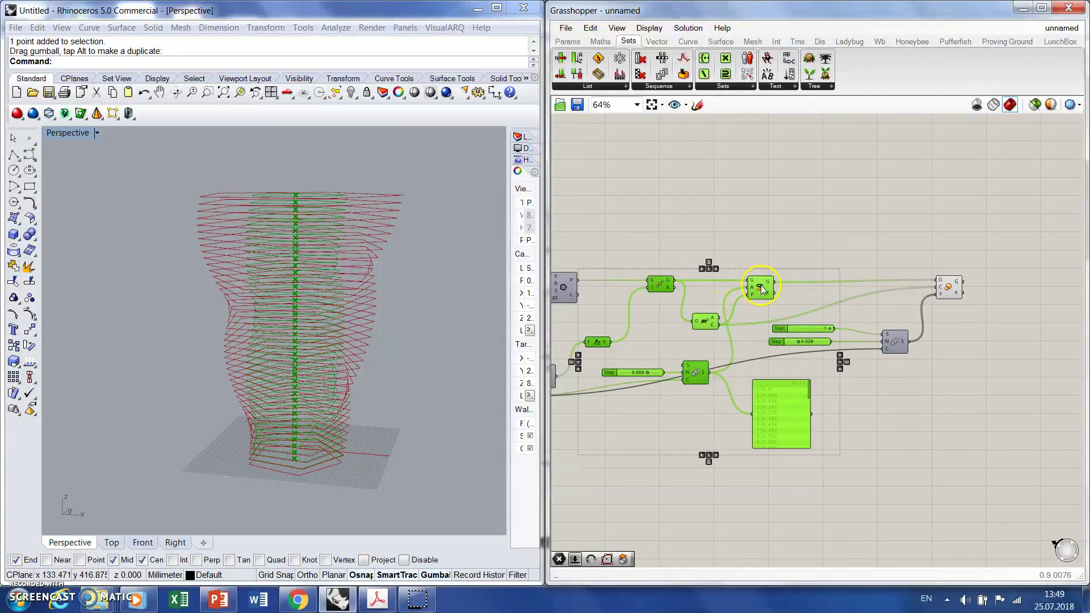
{"action": "middle_click", "coordinate": [762, 290]}
{"action": "left_click", "coordinate": [796, 248]}
{"action": "left_click", "coordinate": [625, 288]}
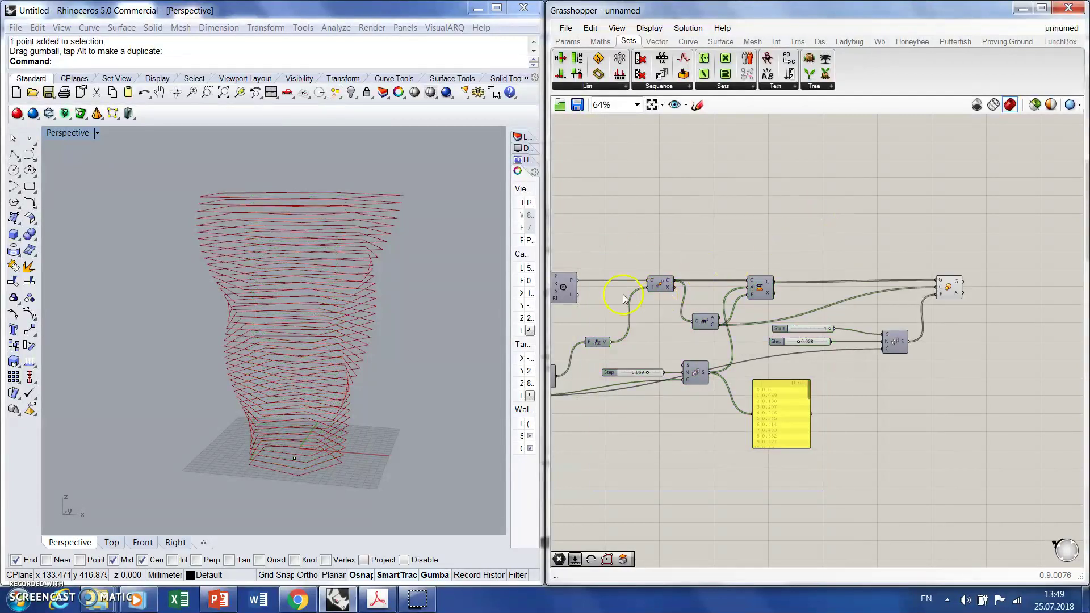
{"action": "right_click_drag", "start_coordinate": [336, 263], "coordinate": [319, 322]}
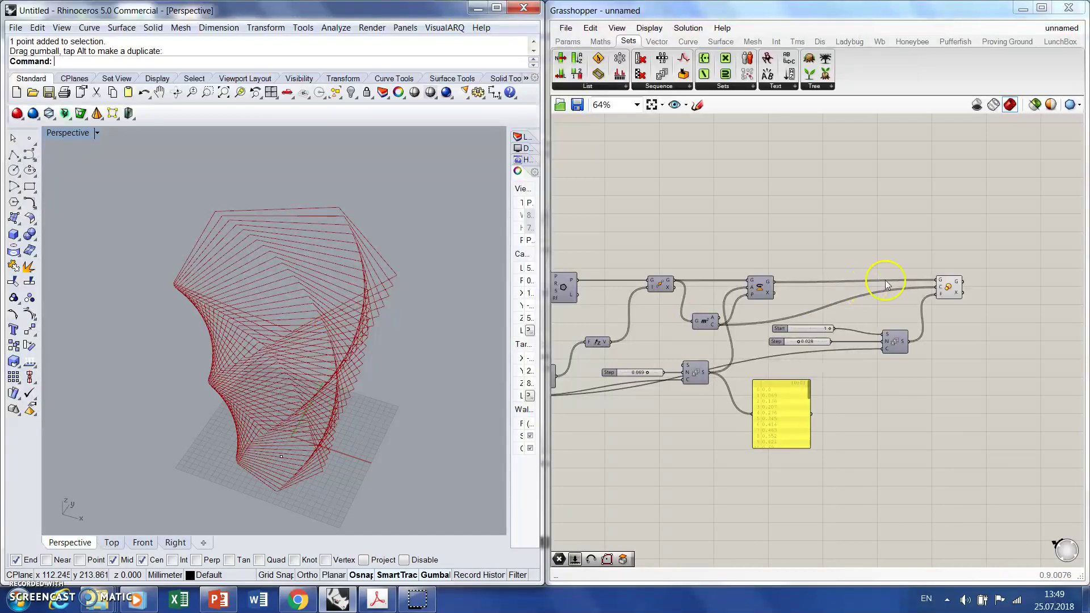
Add a Loft component after the Scale component and connect the scaled geometry to its curves input
{"action": "left_click", "coordinate": [997, 308]}
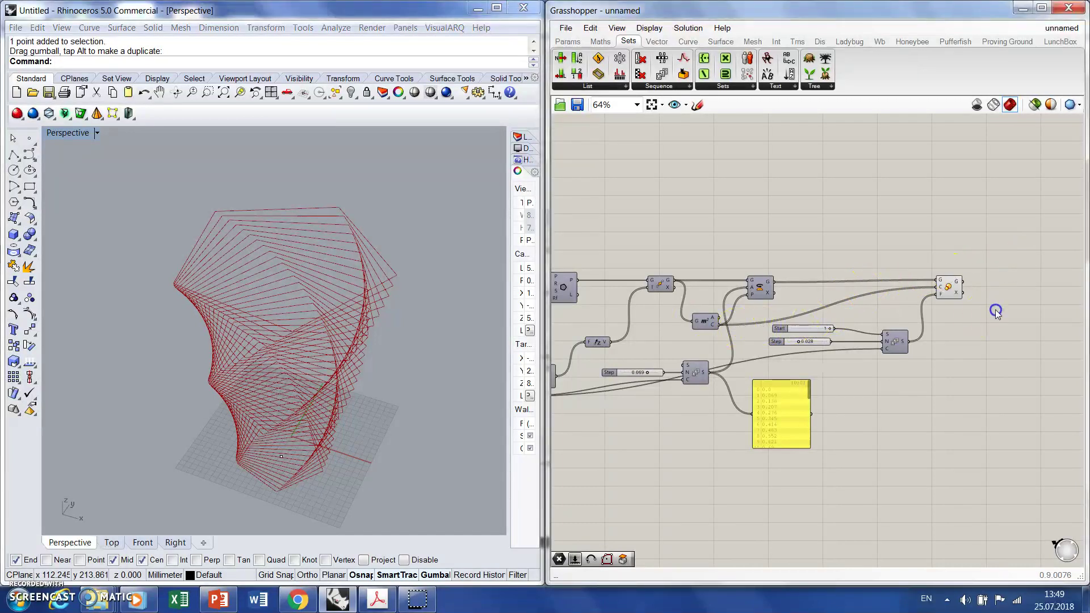
{"action": "double_click", "coordinate": [996, 309]}
{"action": "type", "text": "lof"}
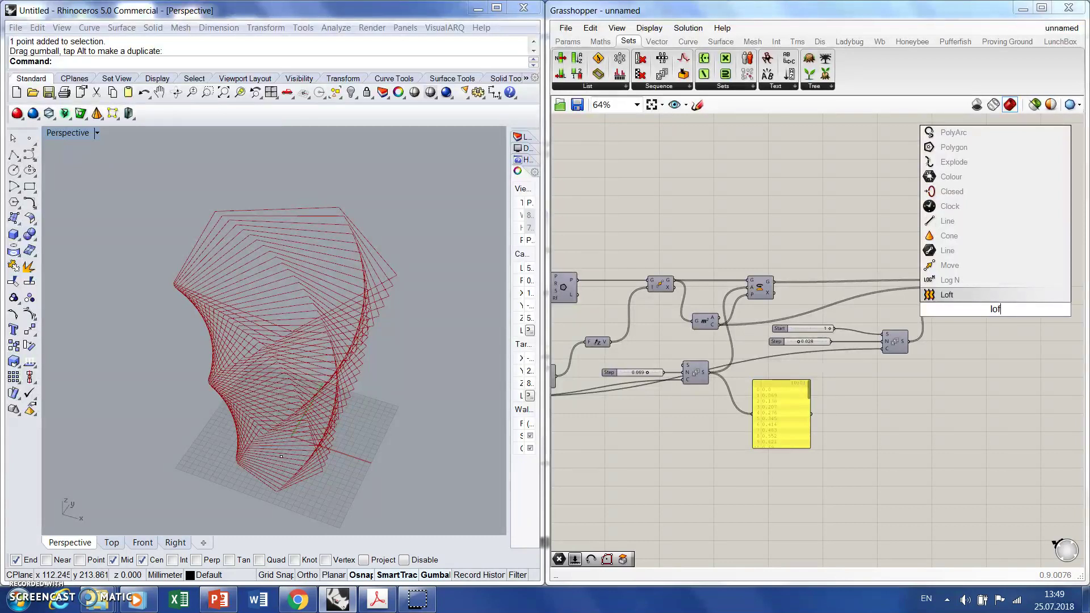
{"action": "type", "text": "yt"}
{"action": "key", "text": "Down"}
{"action": "key", "text": "Return"}
{"action": "left_click_drag", "start_coordinate": [996, 310], "coordinate": [1005, 277]}
Hide the Scale component's preview and keep the Loft component's preview switched on
{"action": "middle_click", "coordinate": [951, 288]}
{"action": "left_click", "coordinate": [986, 247]}
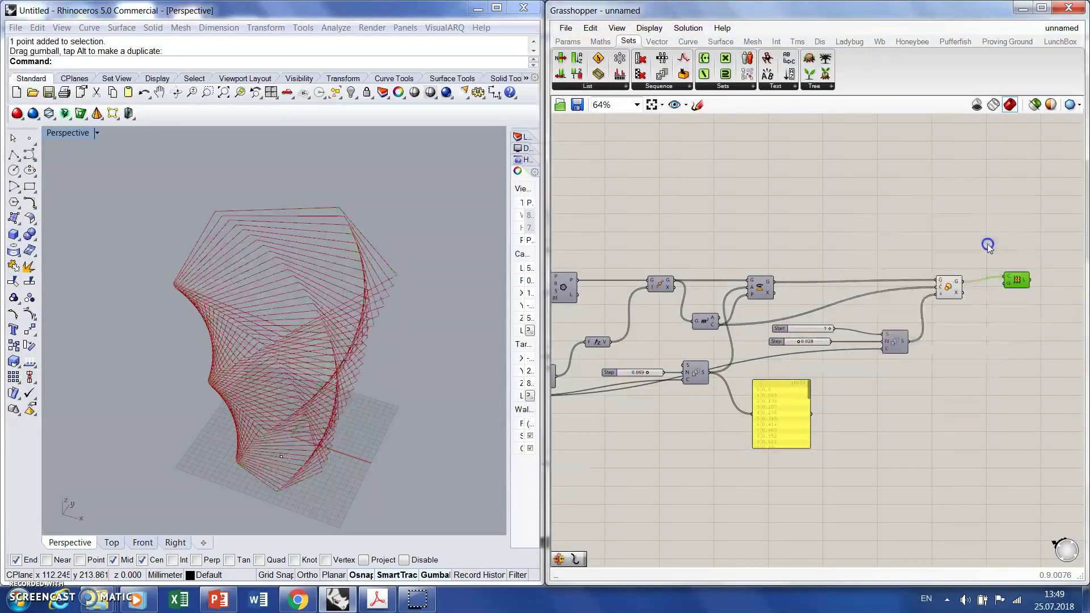
{"action": "left_click", "coordinate": [957, 286]}
{"action": "middle_click", "coordinate": [958, 286]}
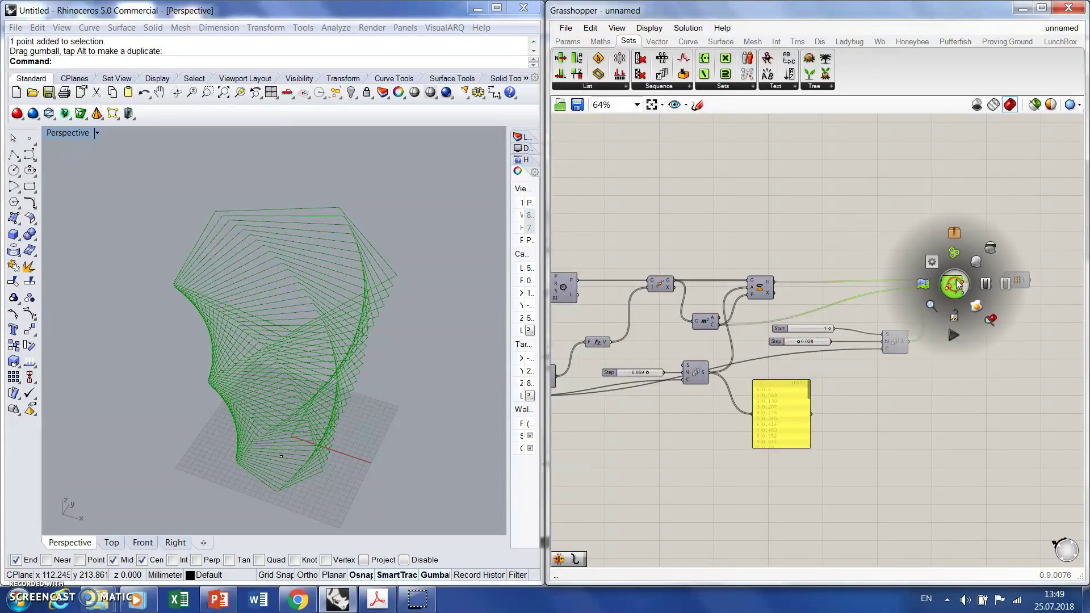
{"action": "left_click", "coordinate": [990, 245]}
{"action": "left_click", "coordinate": [1010, 278]}
{"action": "middle_click", "coordinate": [1013, 281]}
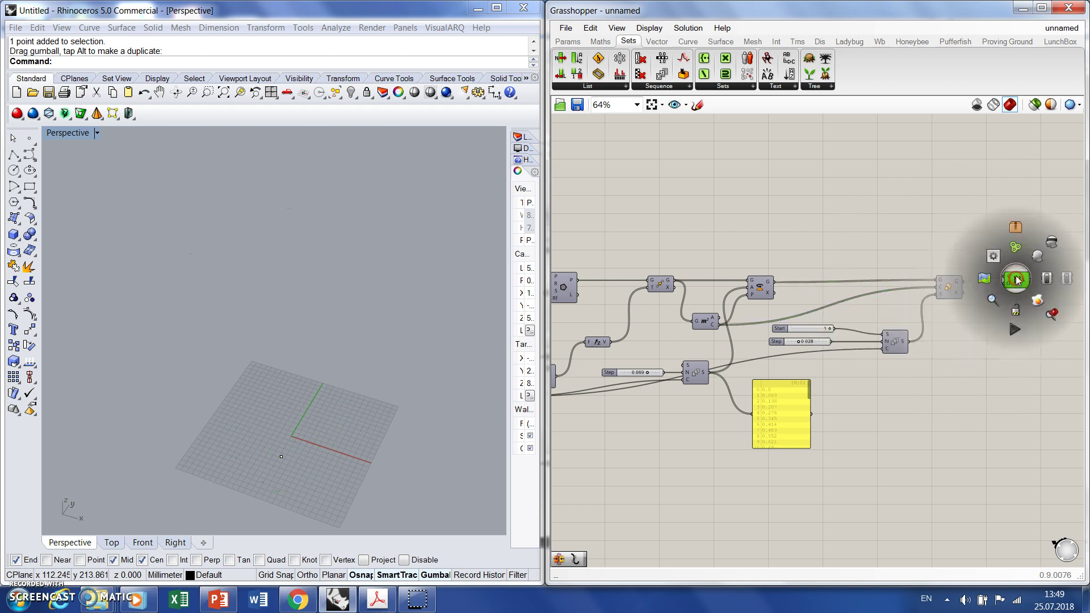
{"action": "left_click", "coordinate": [1042, 252]}
{"action": "left_click", "coordinate": [891, 234]}
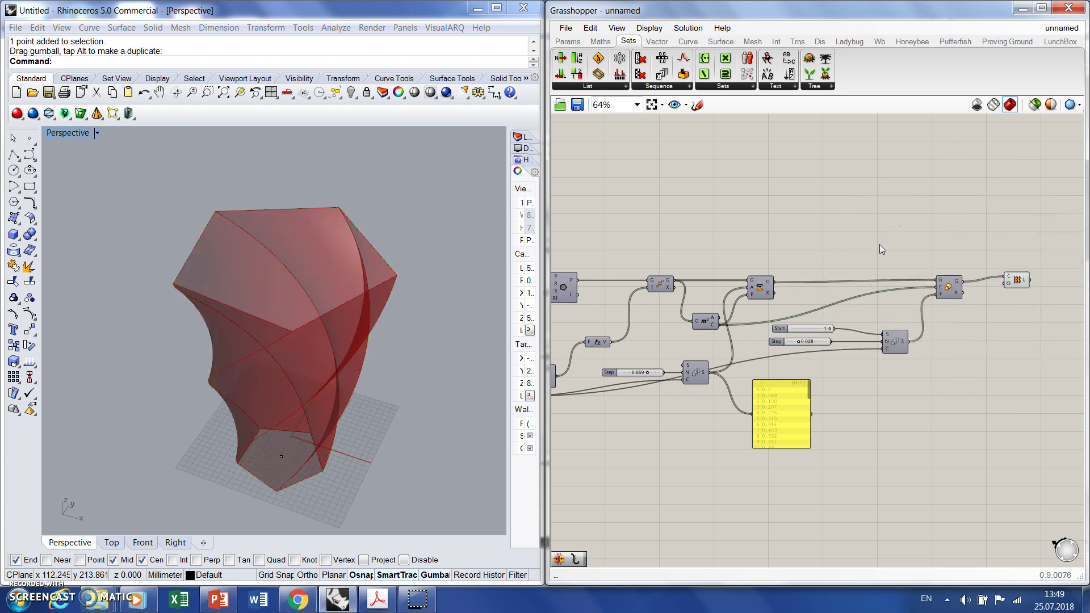
Set the scaling Series' Step slider to 0.023 and the rotation Series' Step slider to 0.071
{"action": "scroll", "coordinate": [911, 242], "scroll_direction": "down", "scroll_amount": 2}
{"action": "right_click_drag", "start_coordinate": [345, 490], "coordinate": [365, 445]}
{"action": "left_click", "coordinate": [878, 347]}
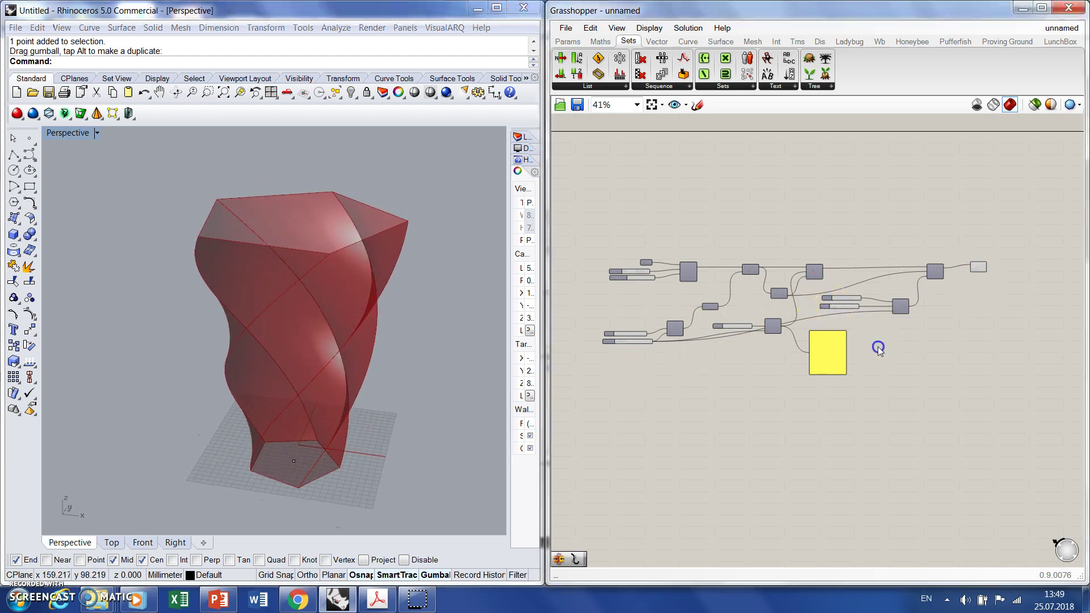
{"action": "scroll", "coordinate": [801, 311], "scroll_direction": "up", "scroll_amount": 3}
{"action": "left_click_drag", "start_coordinate": [875, 301], "coordinate": [872, 301]}
{"action": "left_click_drag", "start_coordinate": [688, 341], "coordinate": [687, 339]}
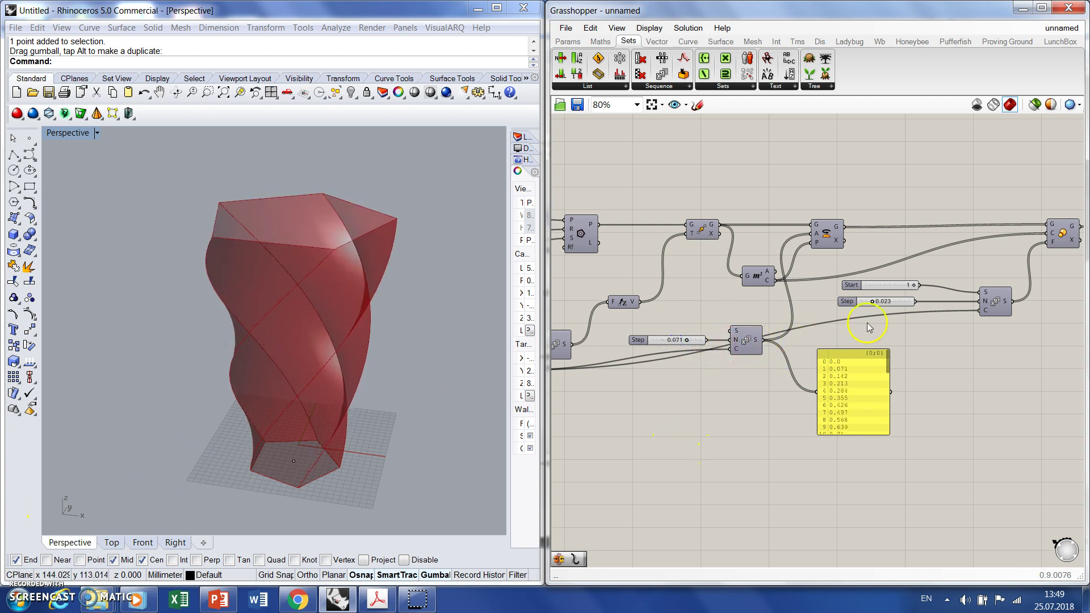
{"action": "scroll", "coordinate": [885, 329], "scroll_direction": "down", "scroll_amount": 3}
{"action": "scroll", "coordinate": [908, 334], "scroll_direction": "up", "scroll_amount": 1}
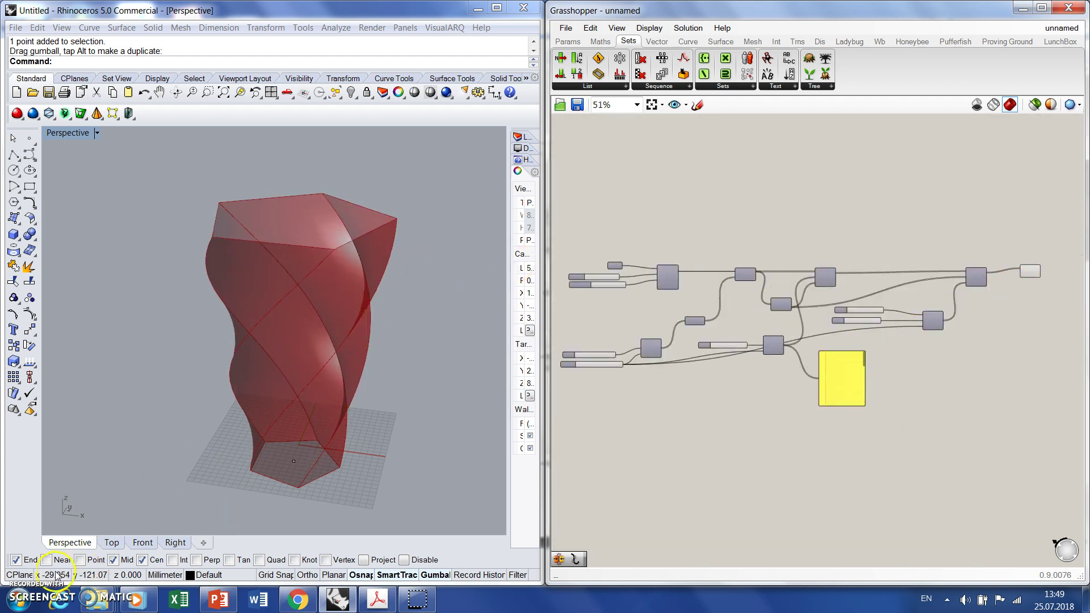